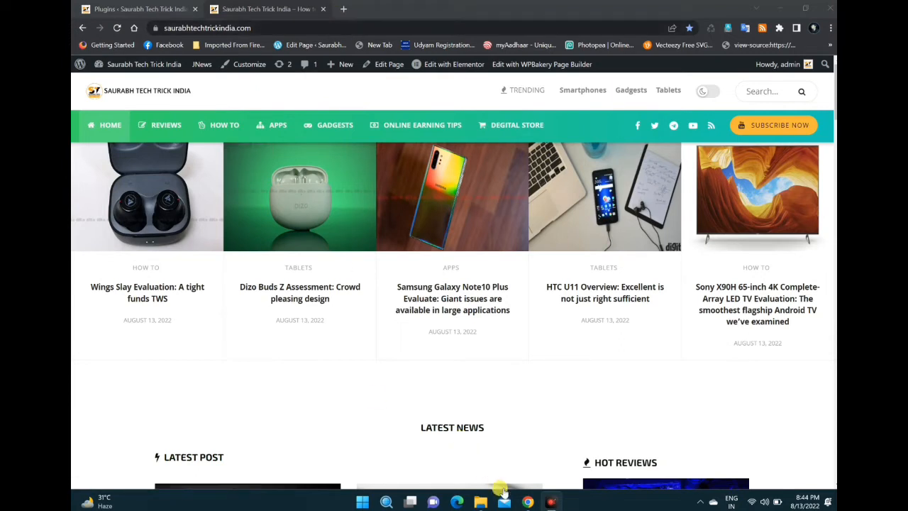
Step: Open the Dizo Buds Z Assessment post from the home page and look through its article layout
mouse_move(529, 505)
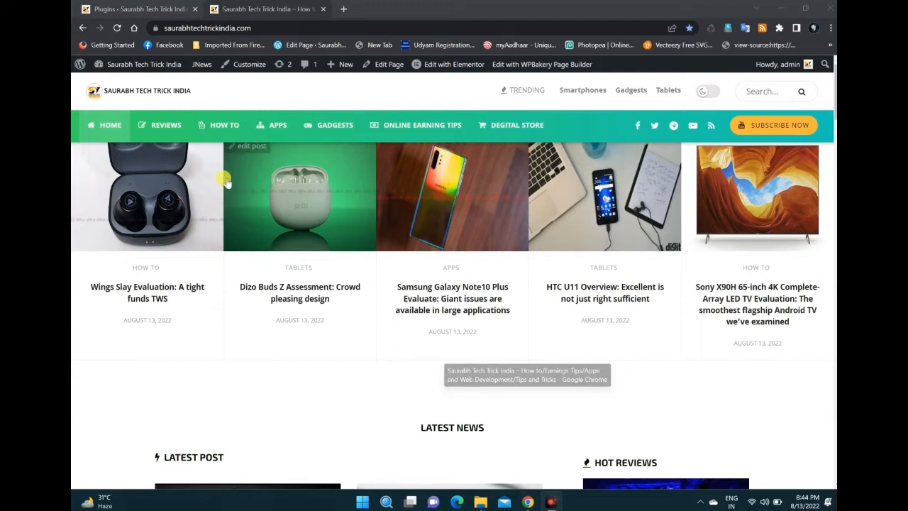
left_click(296, 298)
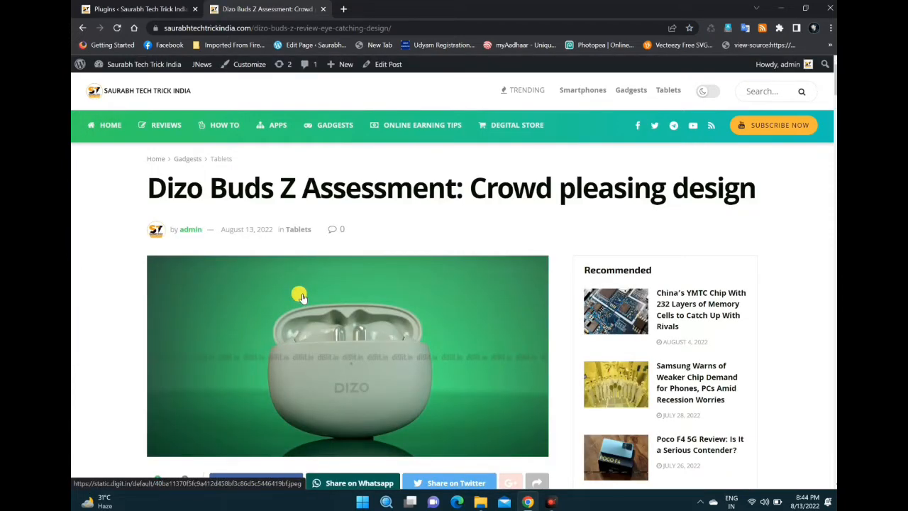
scroll(298, 291, "down", 3)
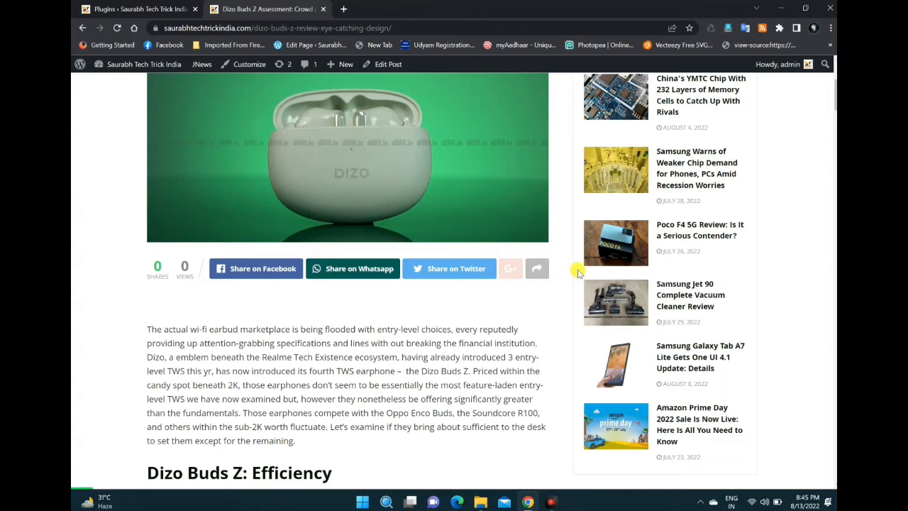
scroll(462, 318, "down", 3)
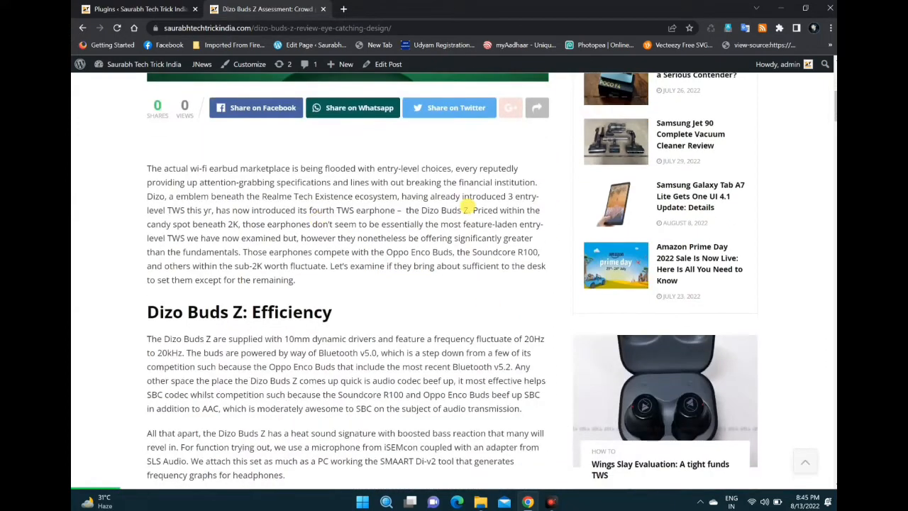
scroll(461, 207, "up", 7)
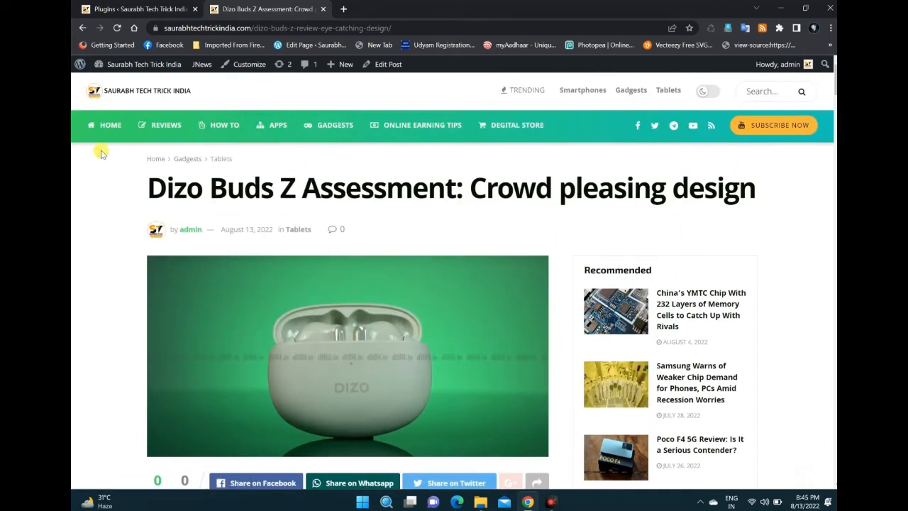
Step: Switch to the site's Plugins admin page and search the installed plugins for "jet"
left_click(120, 9)
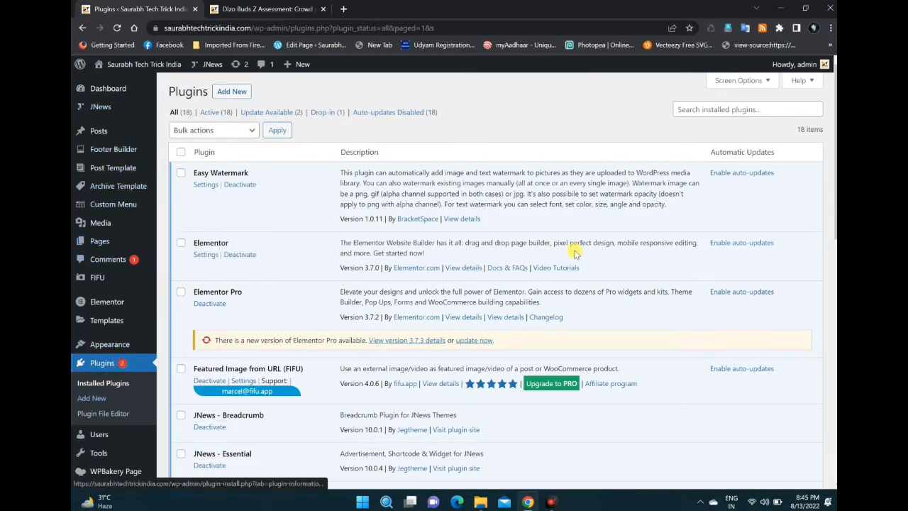
left_click(685, 109)
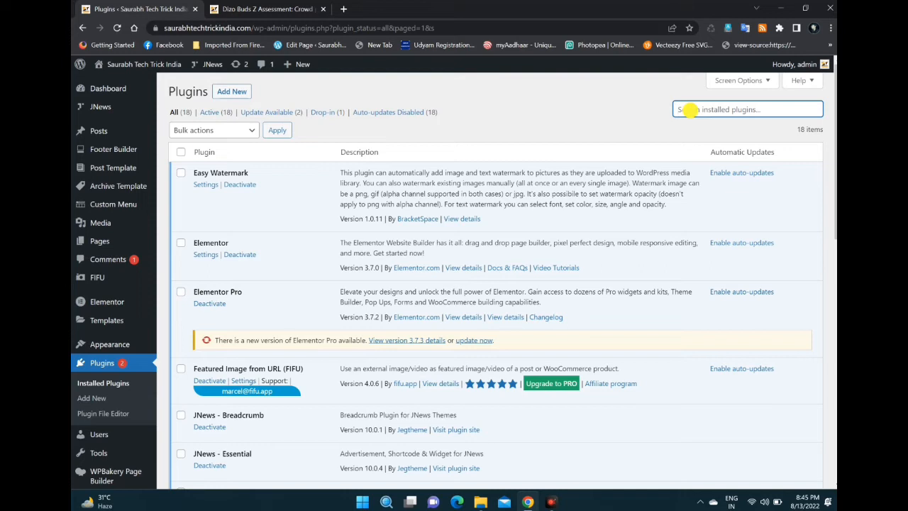
type("jet")
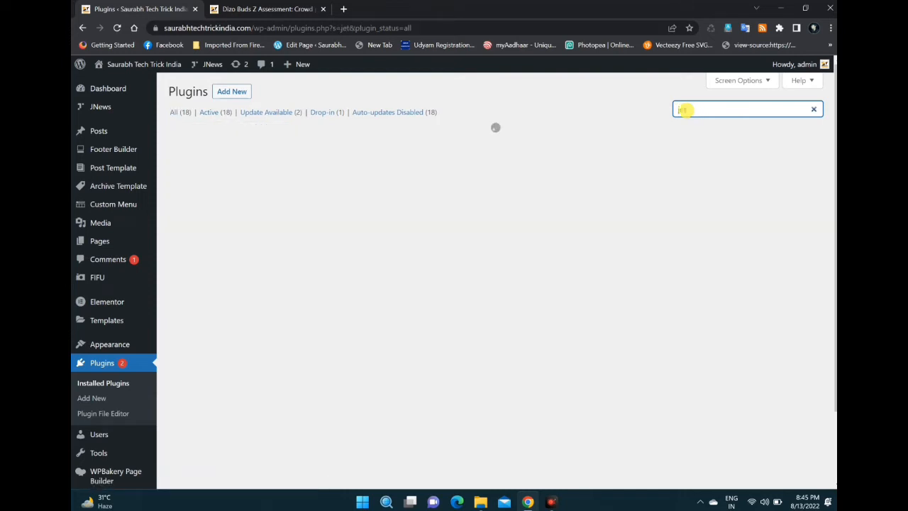
Step: Open the Add Plugins page and start installing Jetpack – WP Security, Backup, Speed, & Growth from its details
left_click(241, 95)
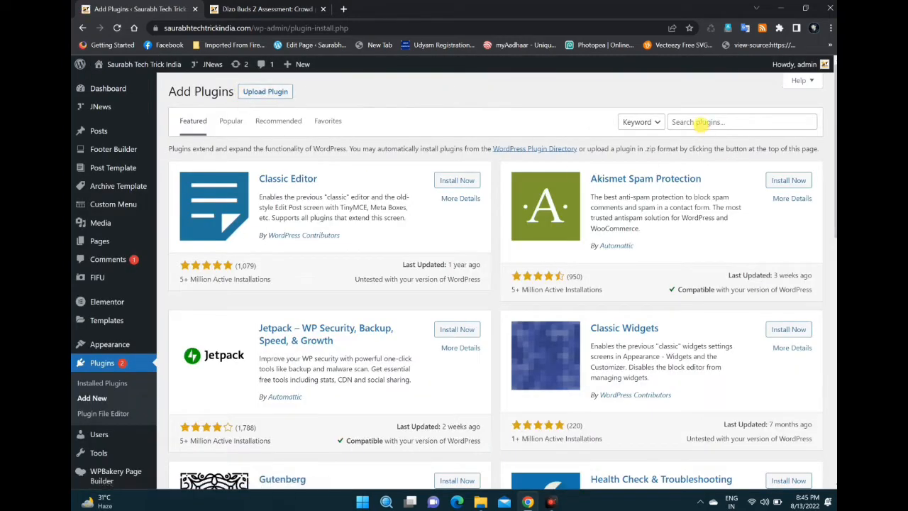
left_click(700, 123)
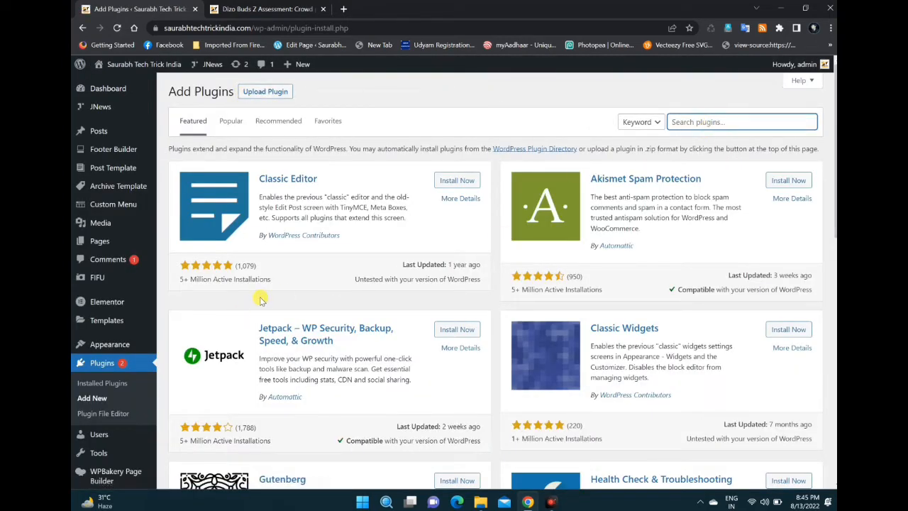
left_click(268, 329)
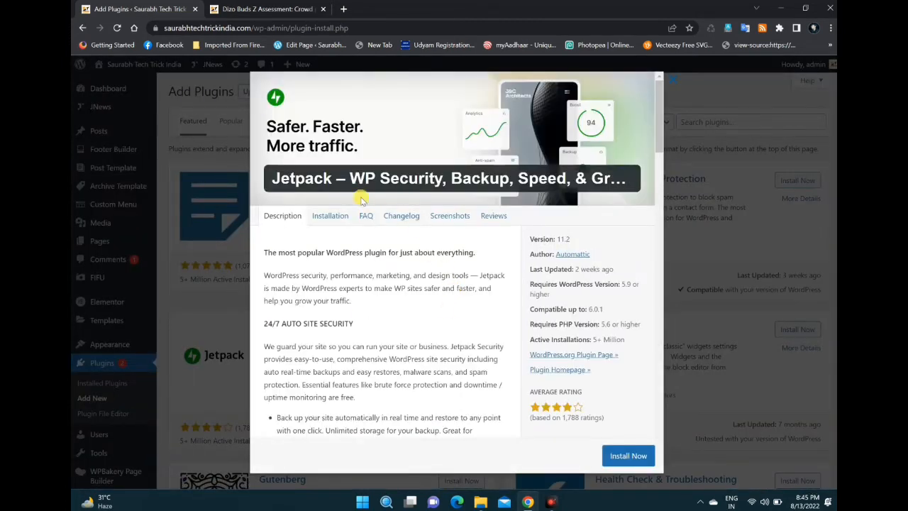
left_click(625, 458)
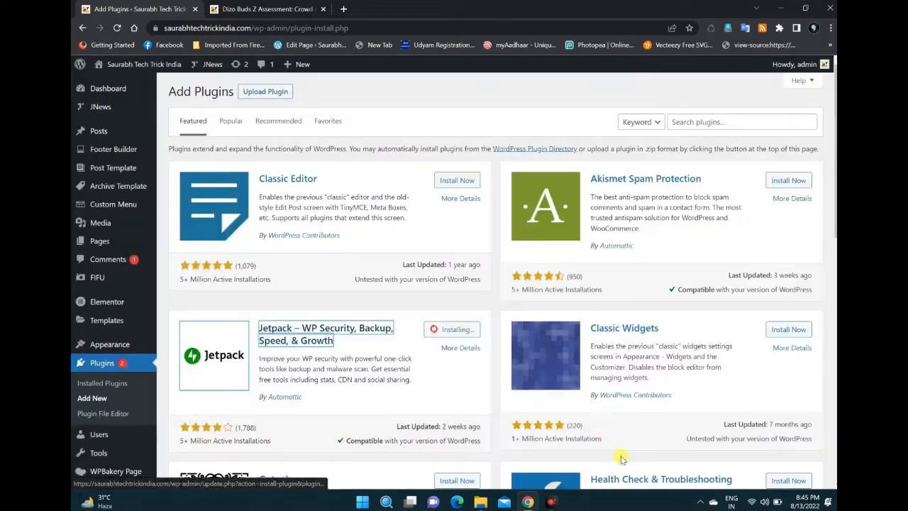
left_click(360, 345)
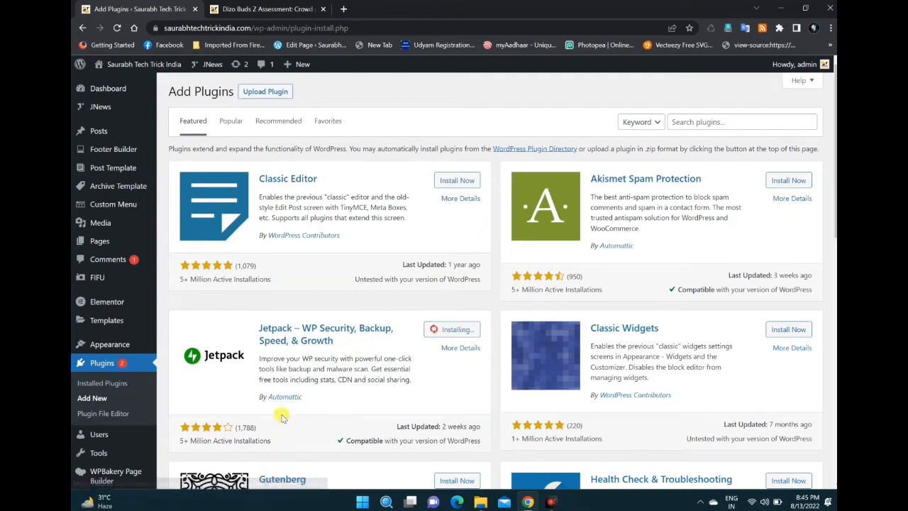
Step: Search the plugin directory for "jetpack"
left_click(729, 124)
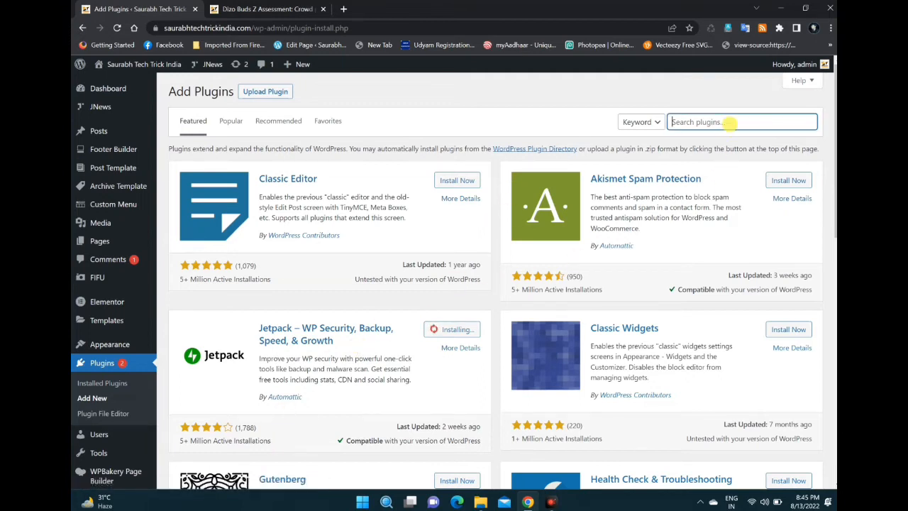
type("jet")
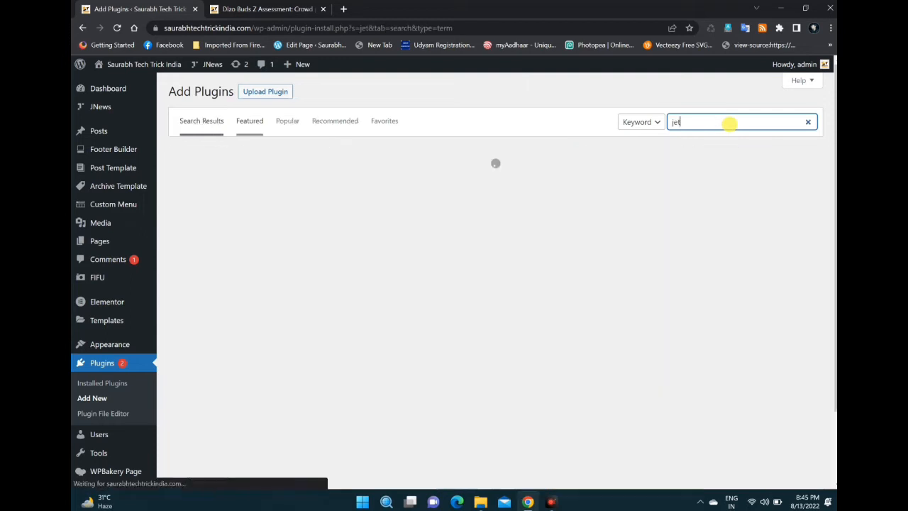
type(" pa")
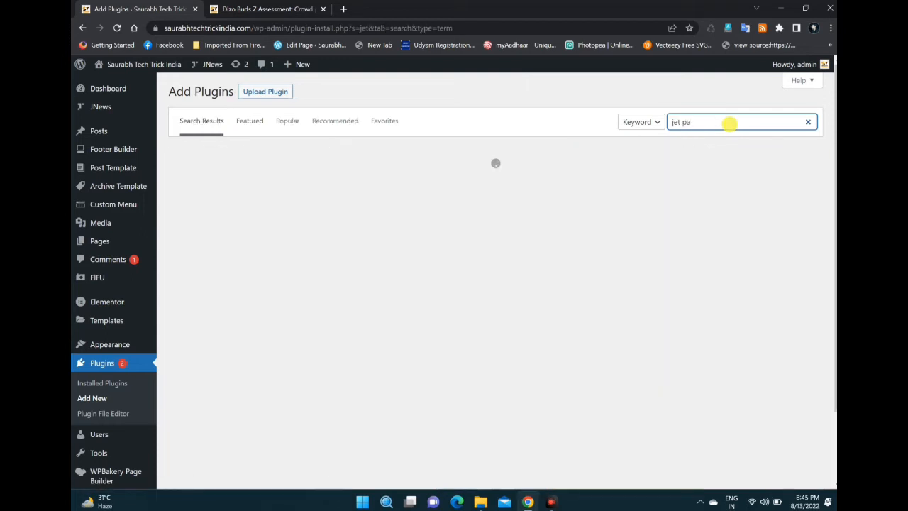
type("ck")
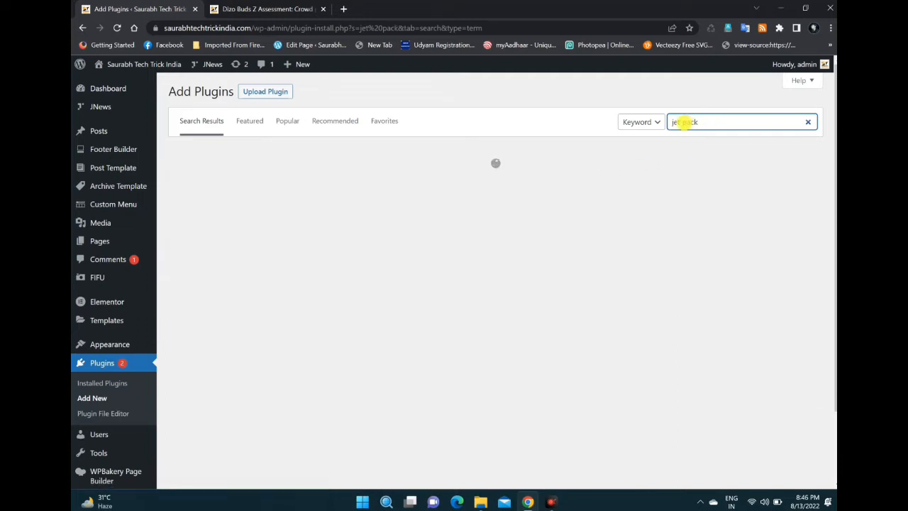
left_click(682, 122)
key("BackSpace")
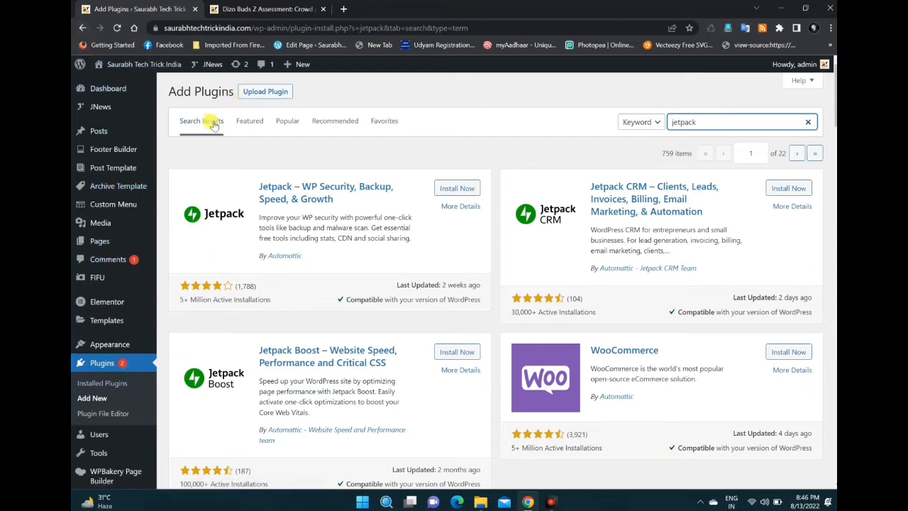
Step: Install and activate the Jetpack – WP Security, Backup, Speed, & Growth plugin from the search results
left_click(455, 188)
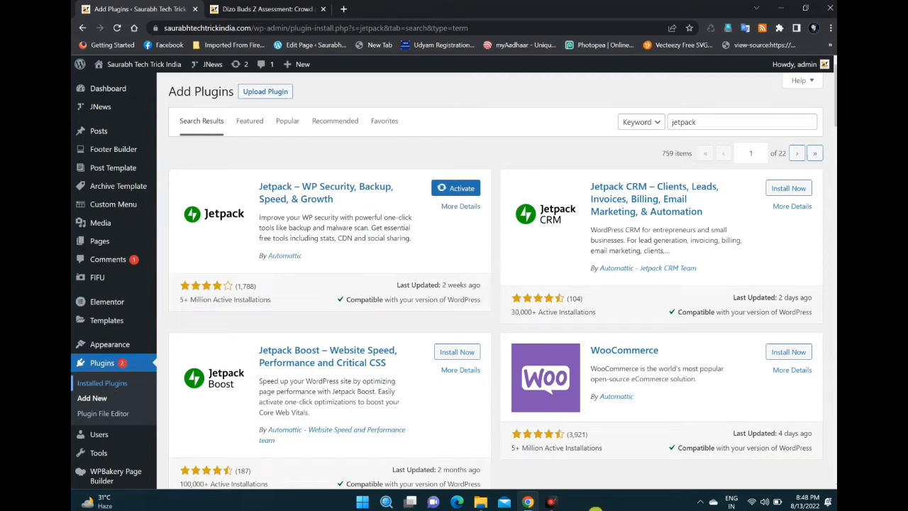
scroll(446, 151, "down", 2)
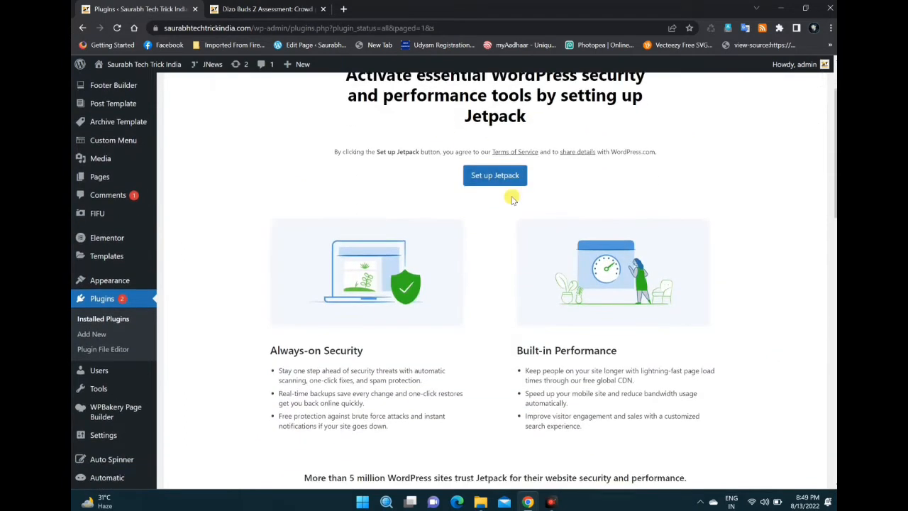
scroll(496, 191, "up", 2)
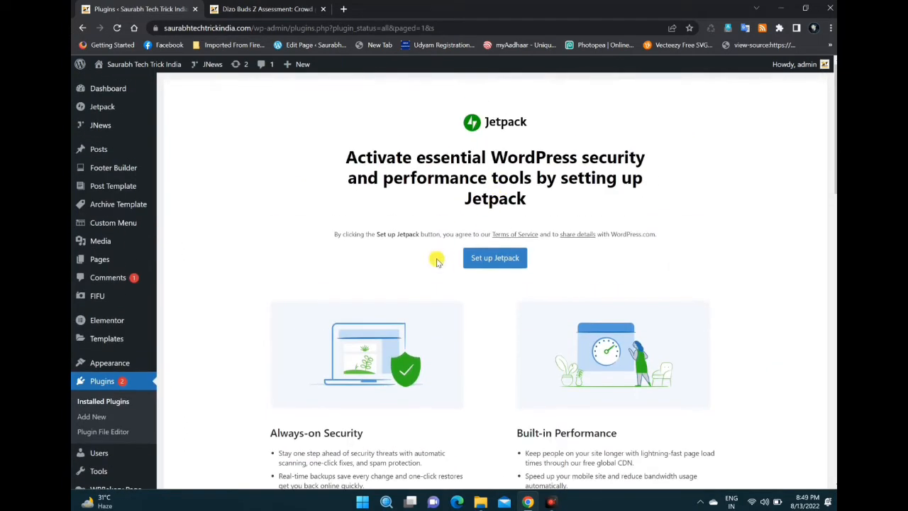
Step: Look over the Jetpack introduction, reload the installed plugins list and check the Jetpack entry there
scroll(198, 401, "down", 3)
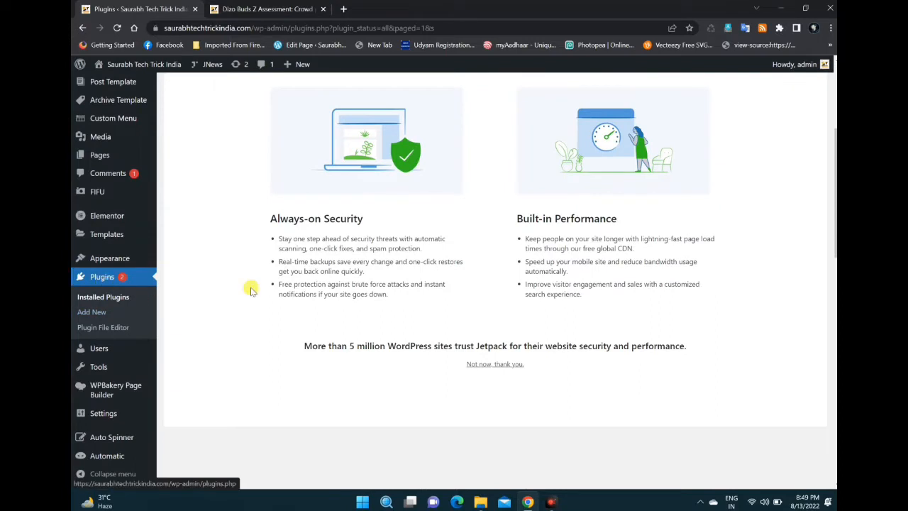
scroll(404, 284, "up", 3)
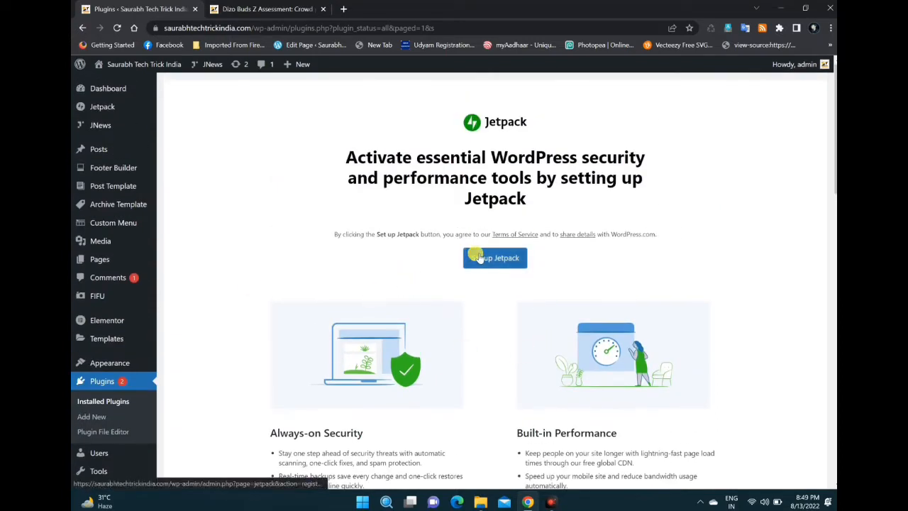
left_click(103, 385)
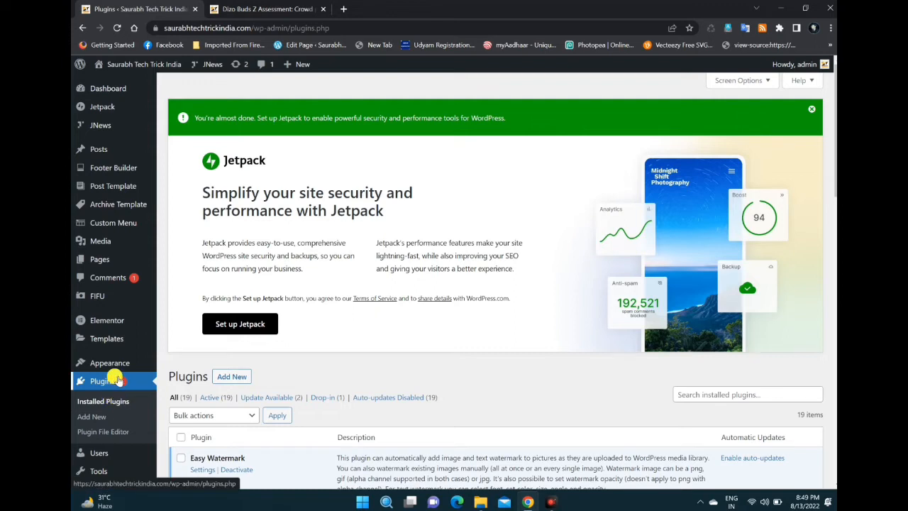
left_click(117, 379)
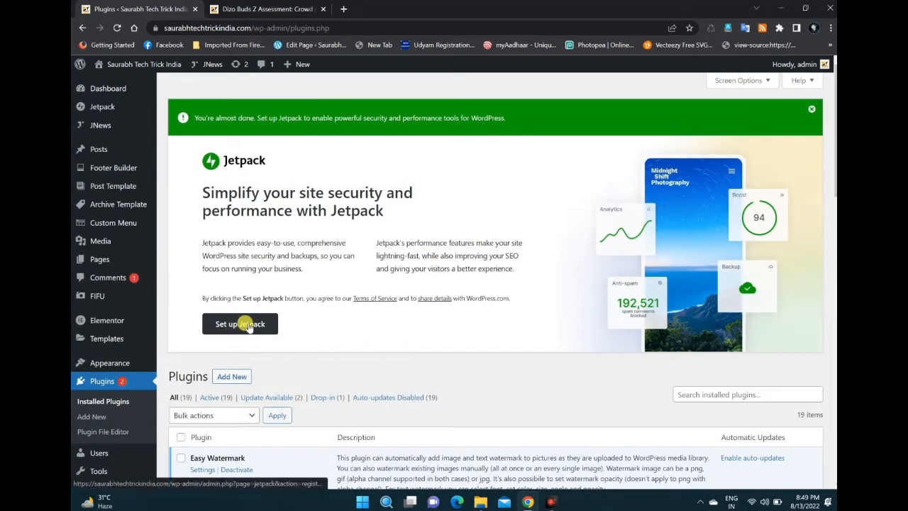
scroll(212, 184, "down", 2)
scroll(220, 156, "down", 2)
scroll(230, 145, "down", 2)
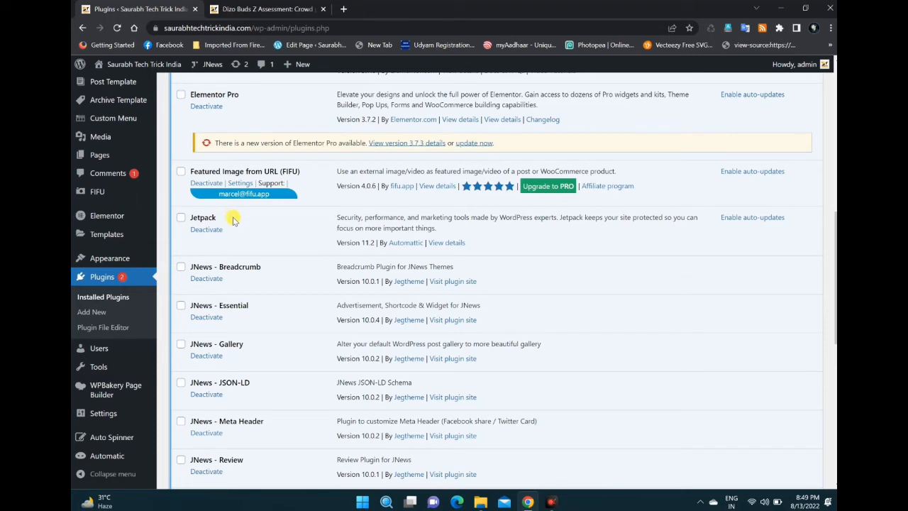
scroll(300, 194, "down", 2)
scroll(328, 224, "up", 10)
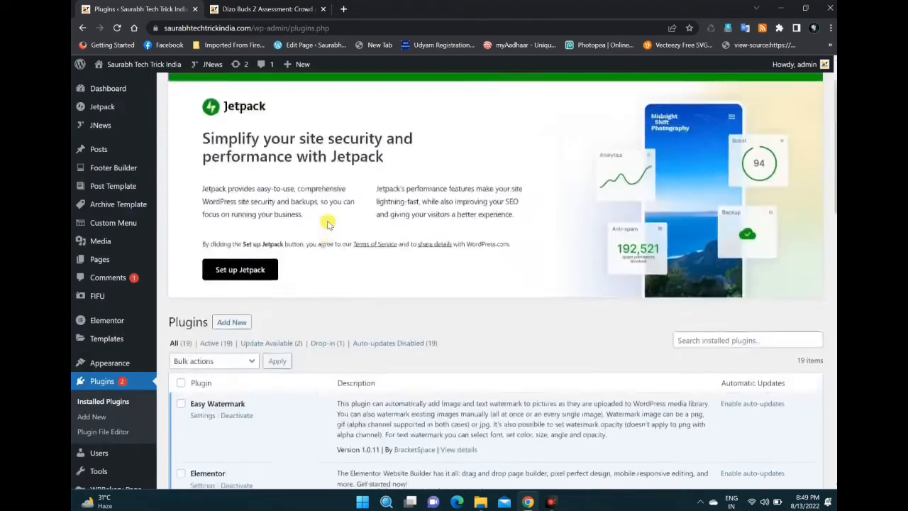
Step: Set up Jetpack by continuing with the site's Google account and approving the connection to WordPress.com
left_click(257, 322)
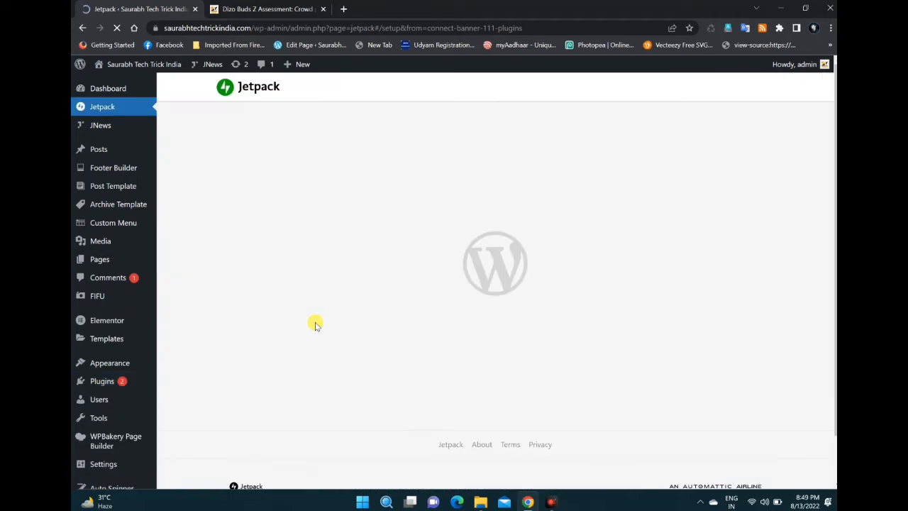
mouse_move(118, 110)
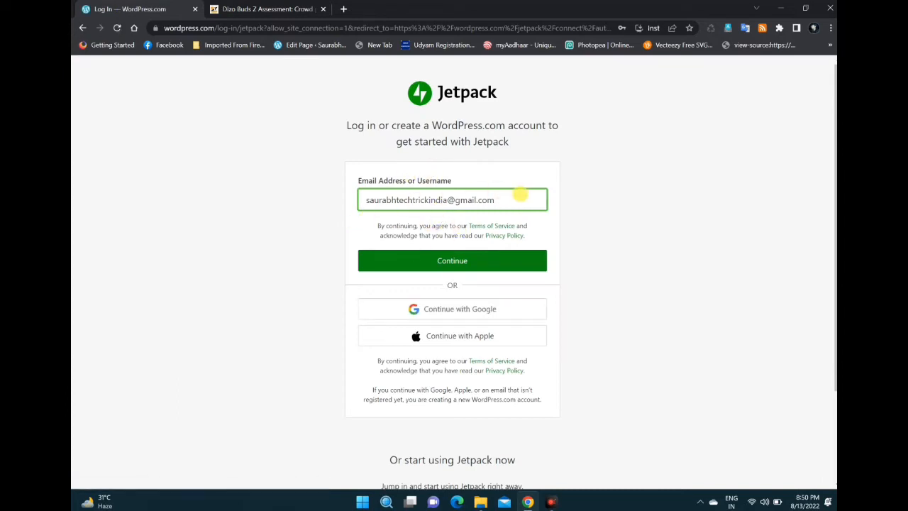
left_click(445, 310)
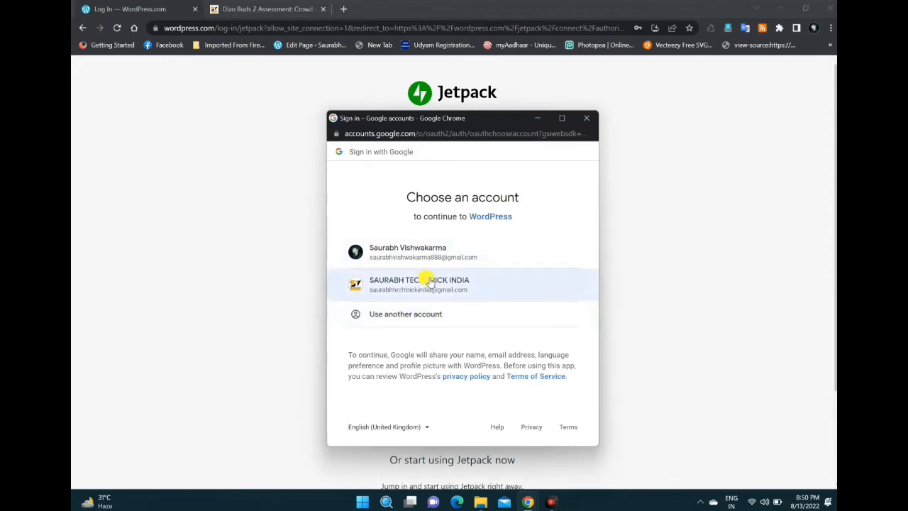
left_click(427, 279)
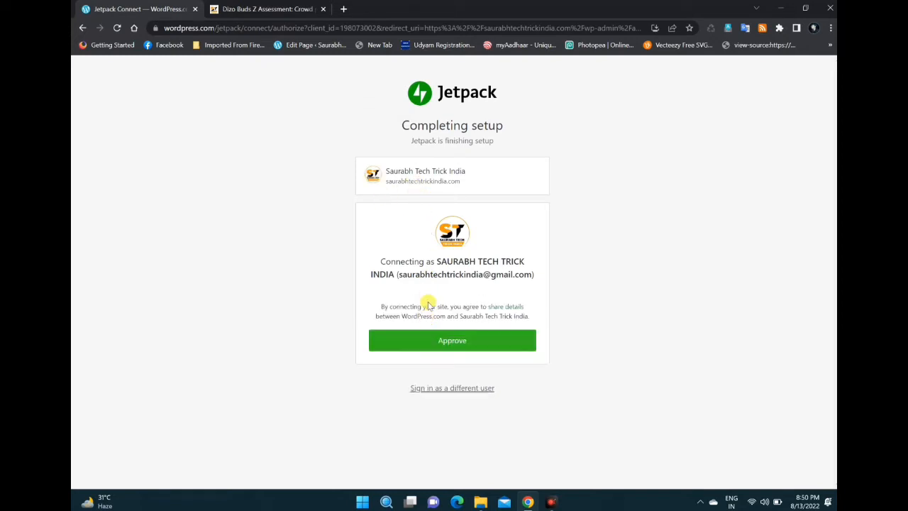
left_click(454, 346)
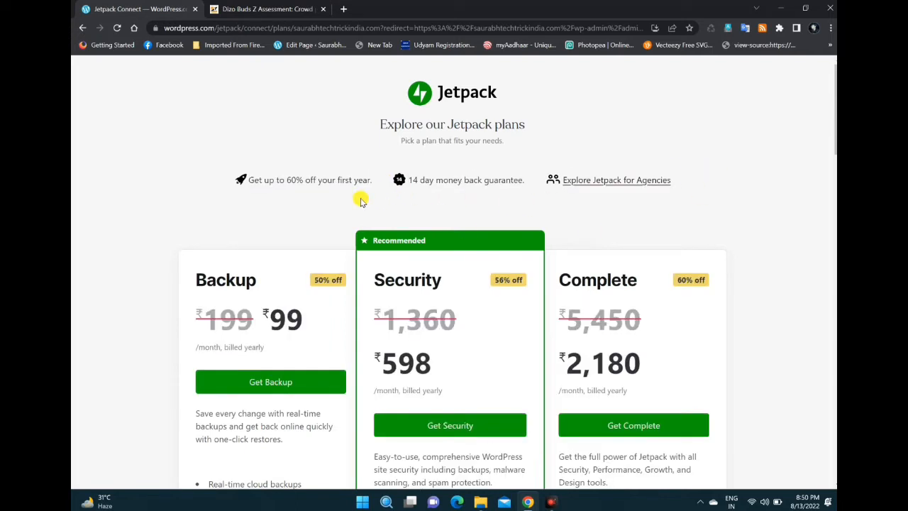
Step: Look over the Jetpack plans, the additional products, the free options and the frequently asked questions
scroll(360, 201, "down", 2)
scroll(192, 158, "down", 1)
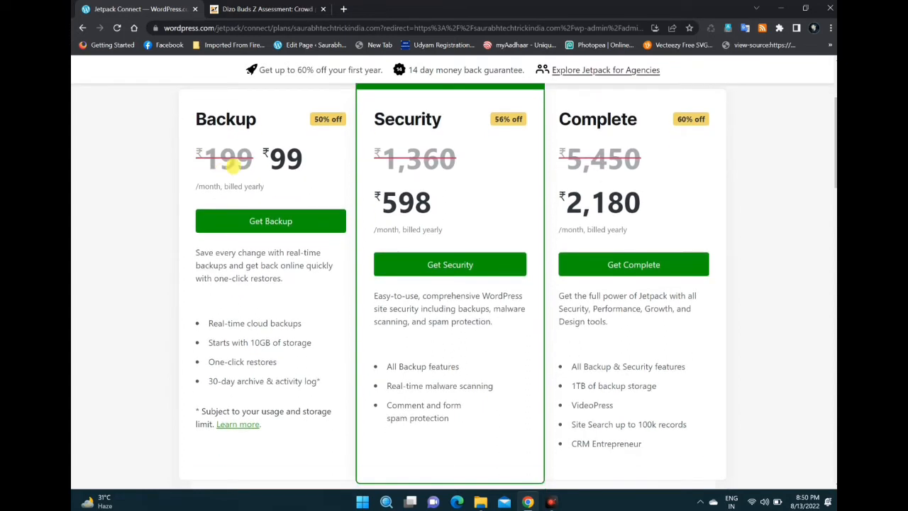
scroll(511, 170, "down", 4)
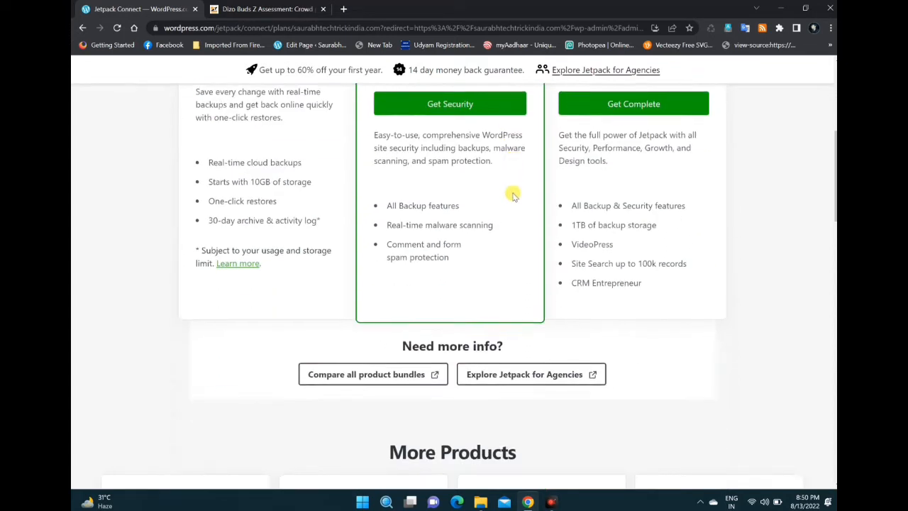
scroll(456, 323, "down", 5)
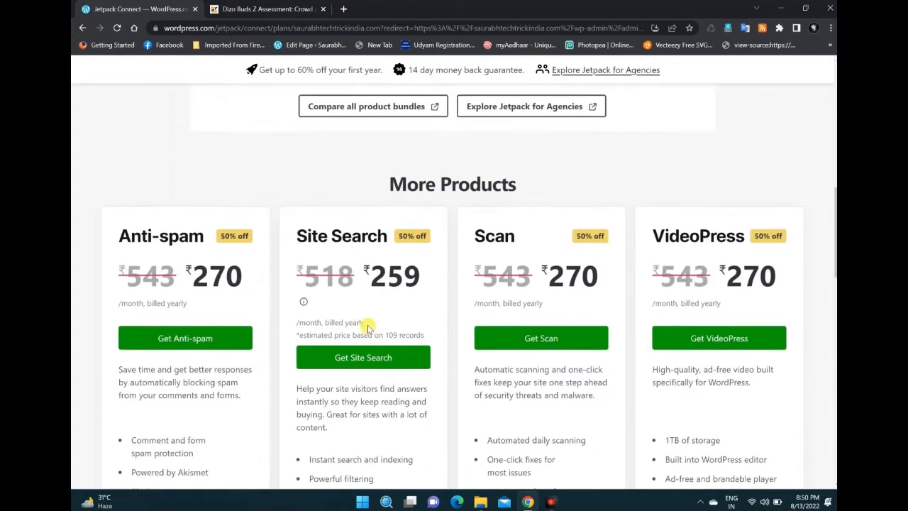
scroll(368, 324, "down", 3)
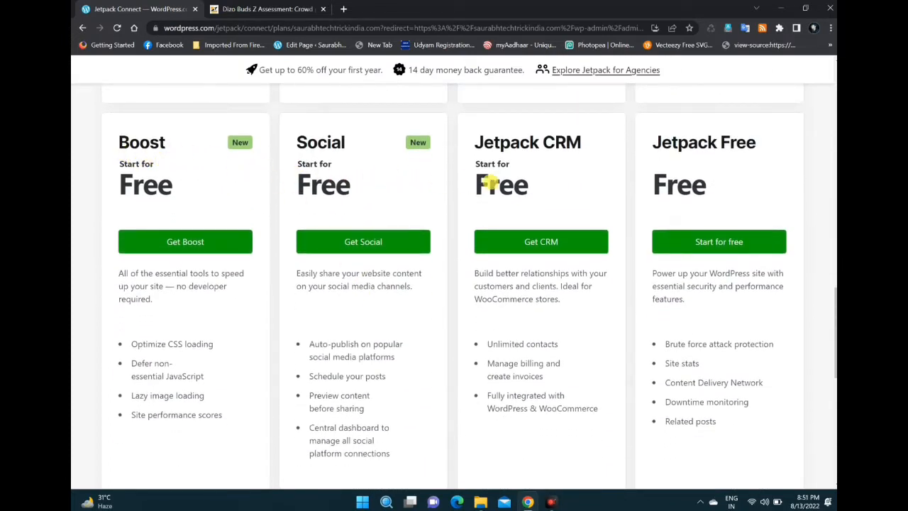
scroll(739, 188, "down", 1)
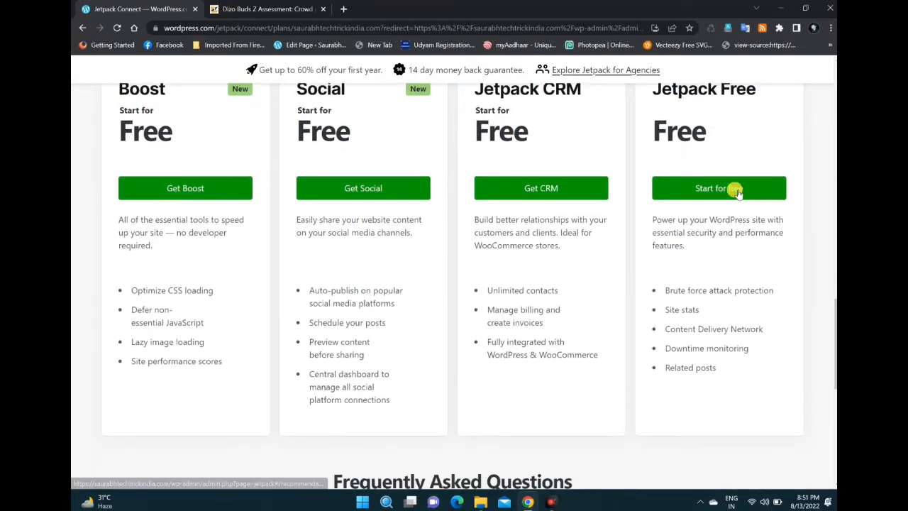
scroll(740, 188, "down", 1)
scroll(310, 248, "up", 5)
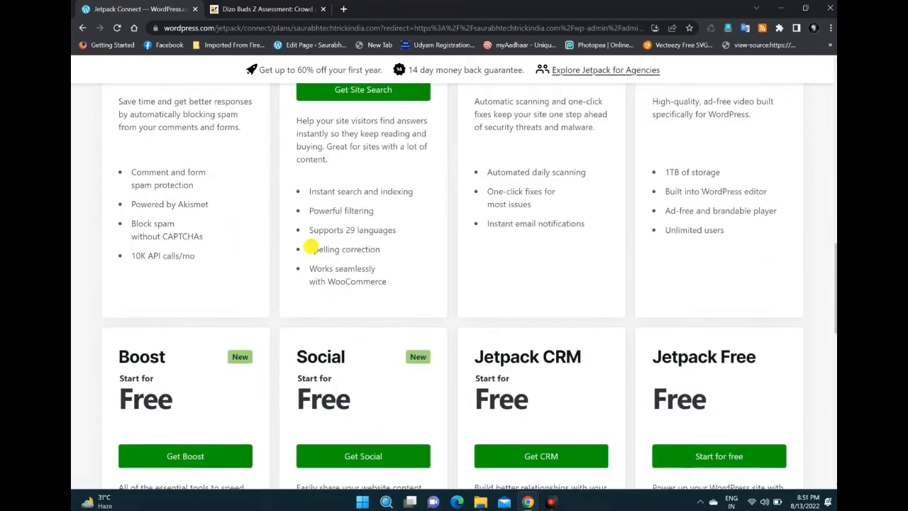
scroll(251, 287, "down", 3)
scroll(346, 195, "up", 12)
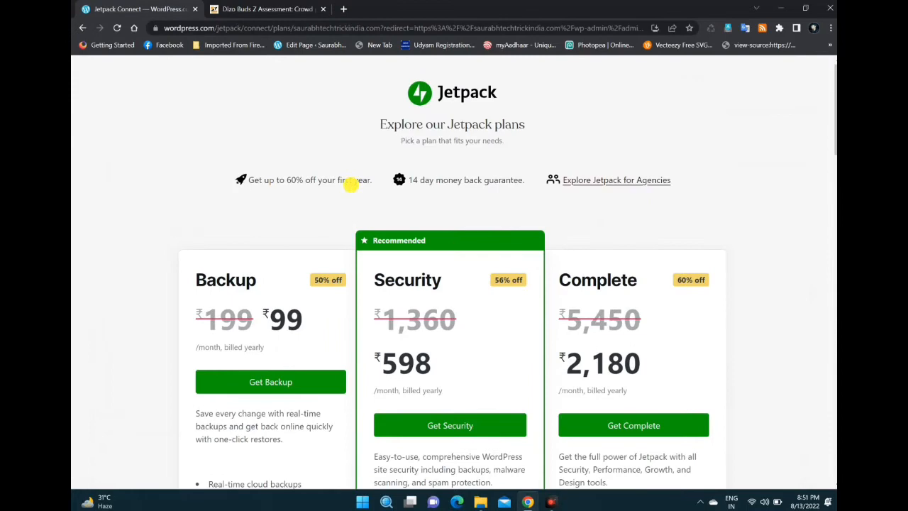
scroll(351, 183, "down", 18)
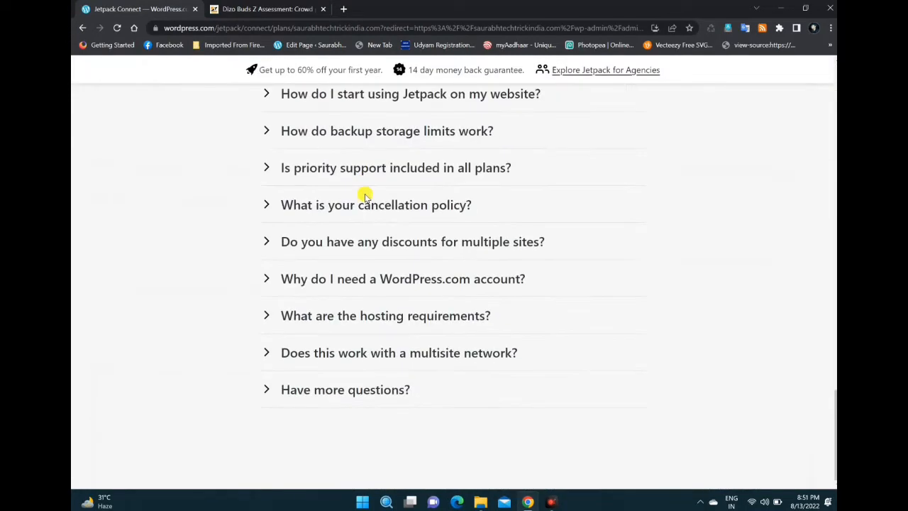
scroll(348, 191, "up", 18)
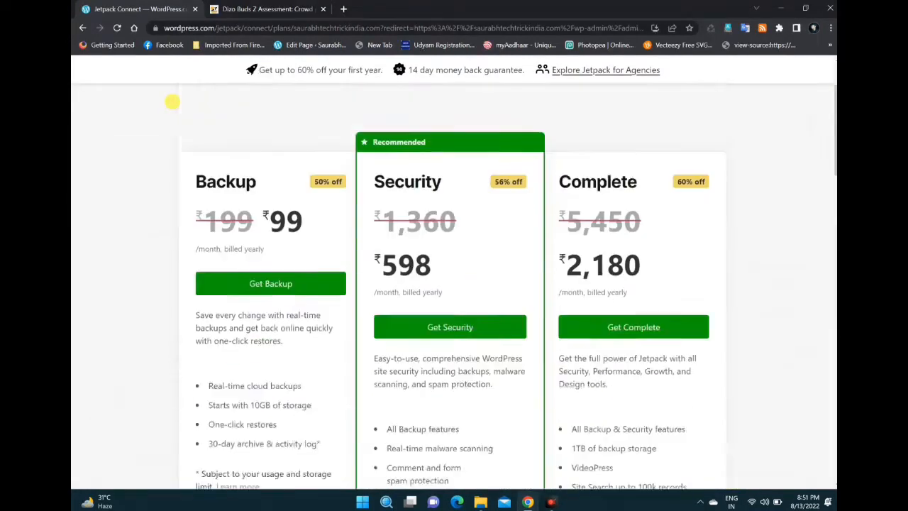
Step: Go back from the plans page to the site's plugins page and submit Personal as the site type in the Jetpack assistant
left_click(82, 28)
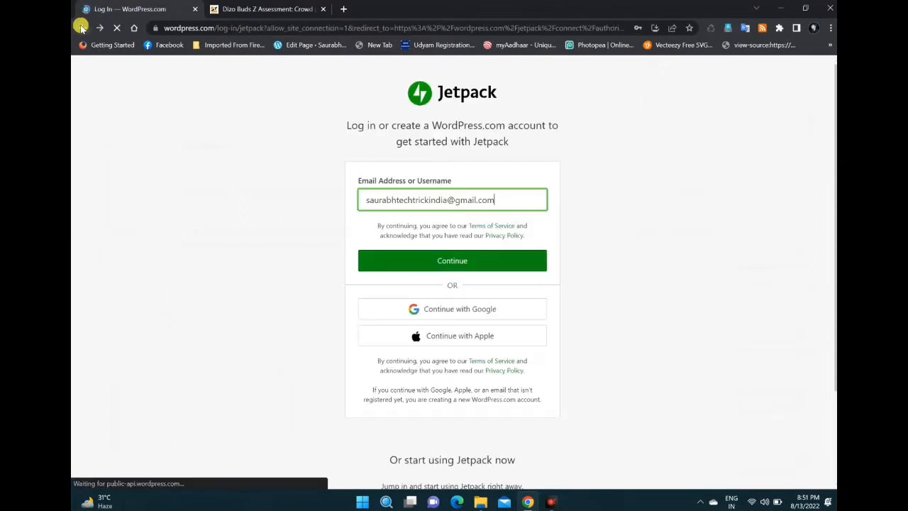
left_click(82, 28)
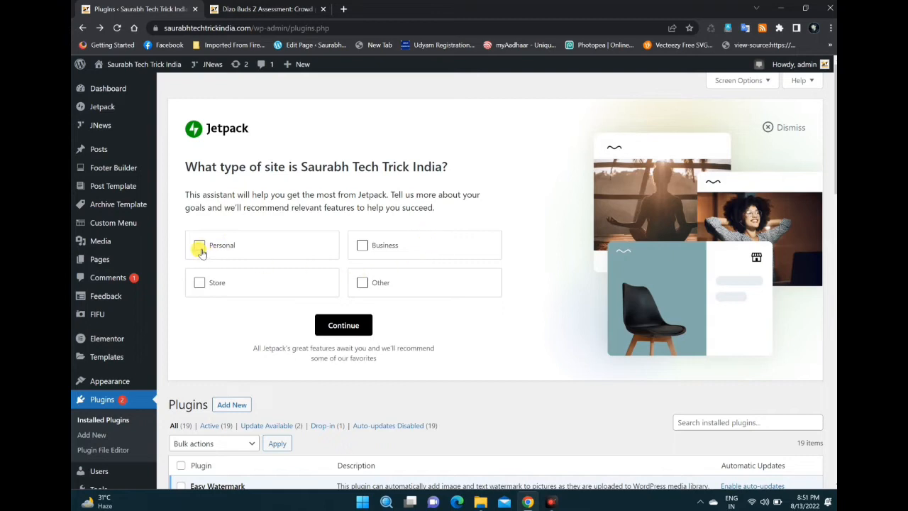
left_click(205, 252)
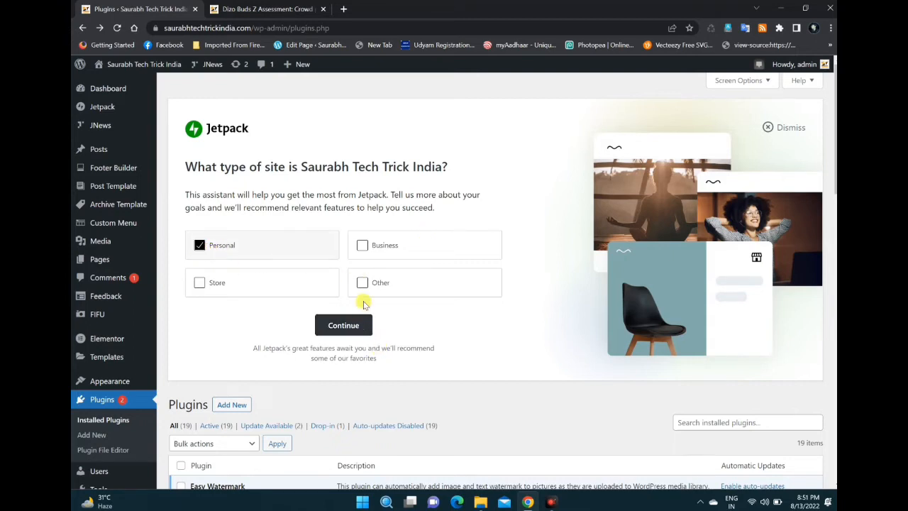
left_click(342, 325)
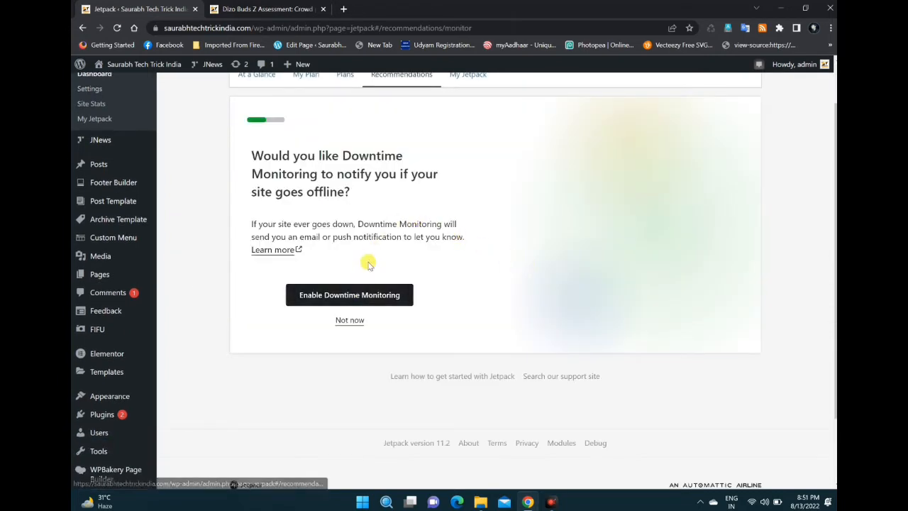
Step: Accept the Jetpack recommendations: enable Downtime Monitoring, Related Posts and Site Accelerator, and install Creative Mail
scroll(367, 263, "up", 1)
left_click(367, 360)
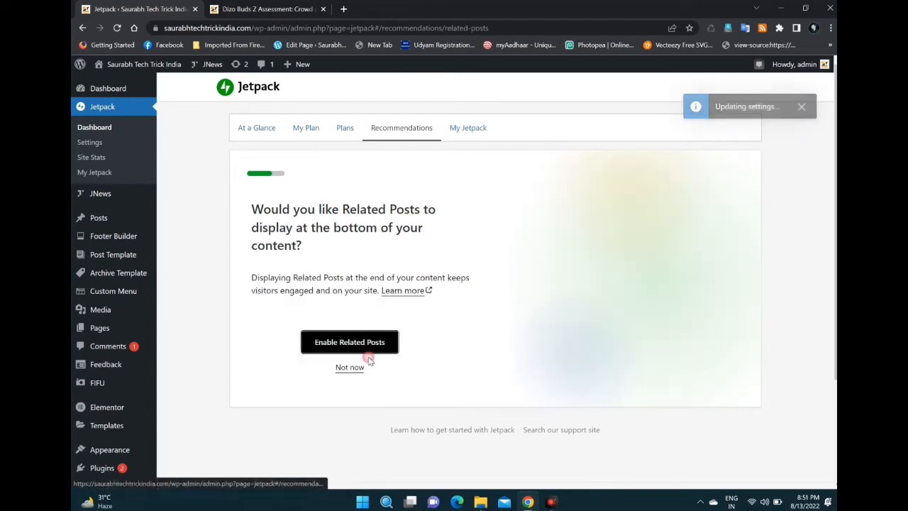
left_click(366, 345)
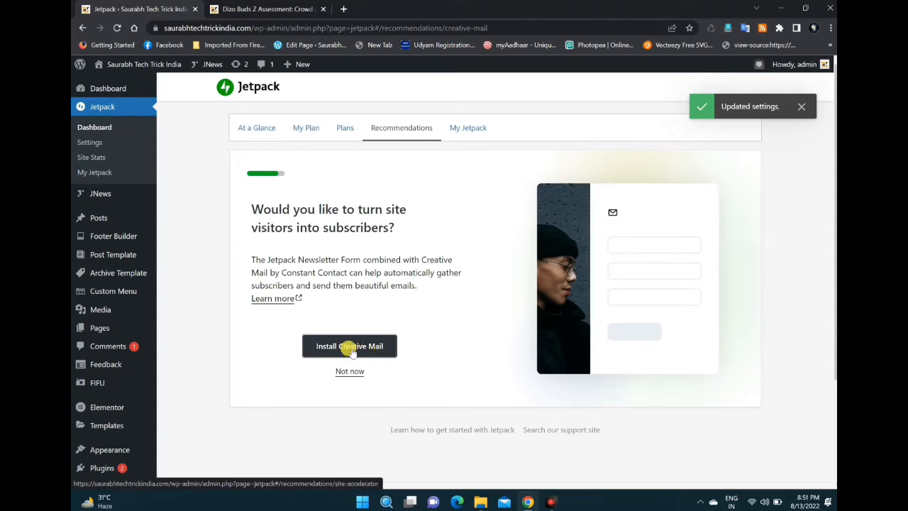
left_click(363, 350)
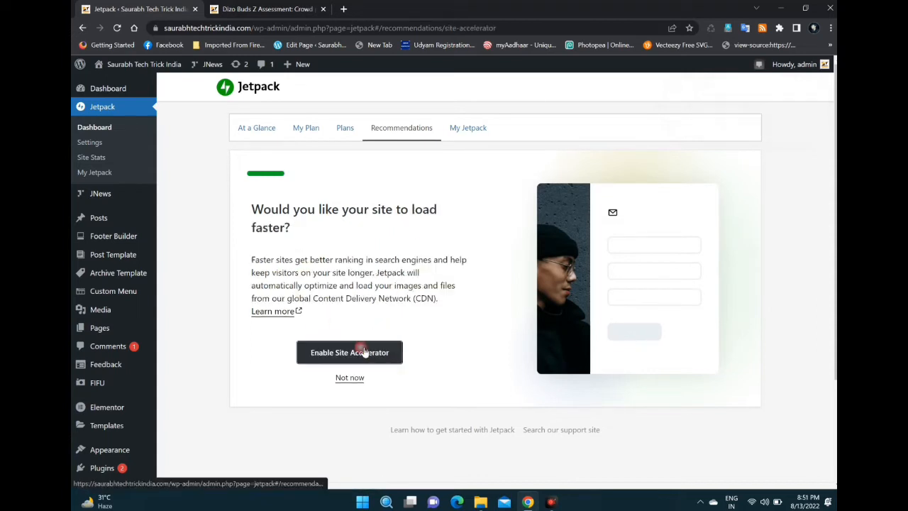
left_click(332, 352)
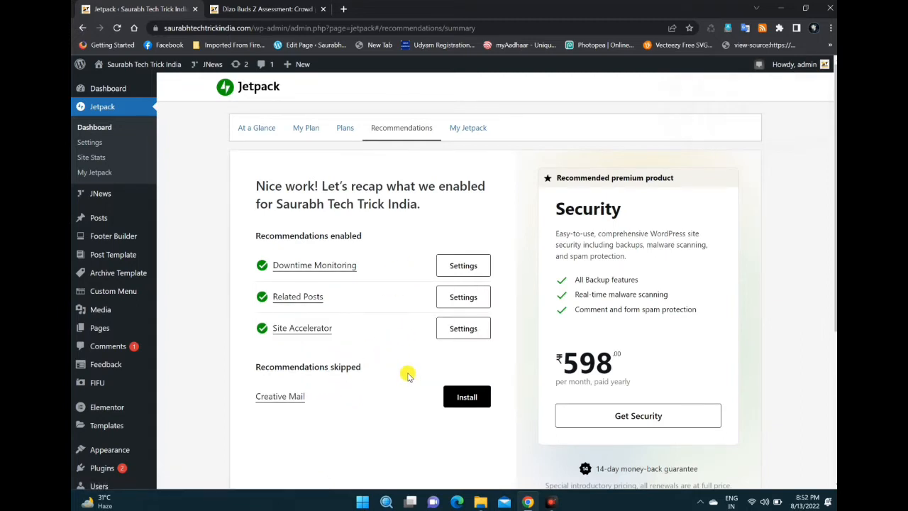
Step: Review the recap of enabled recommendations and the Security offer, and open My Jetpack
scroll(632, 283, "down", 1)
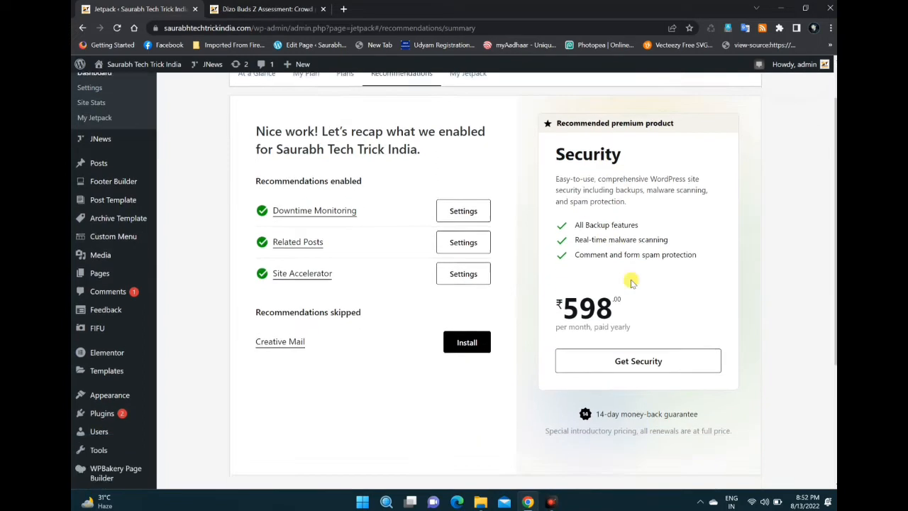
scroll(633, 285, "down", 2)
scroll(629, 276, "up", 3)
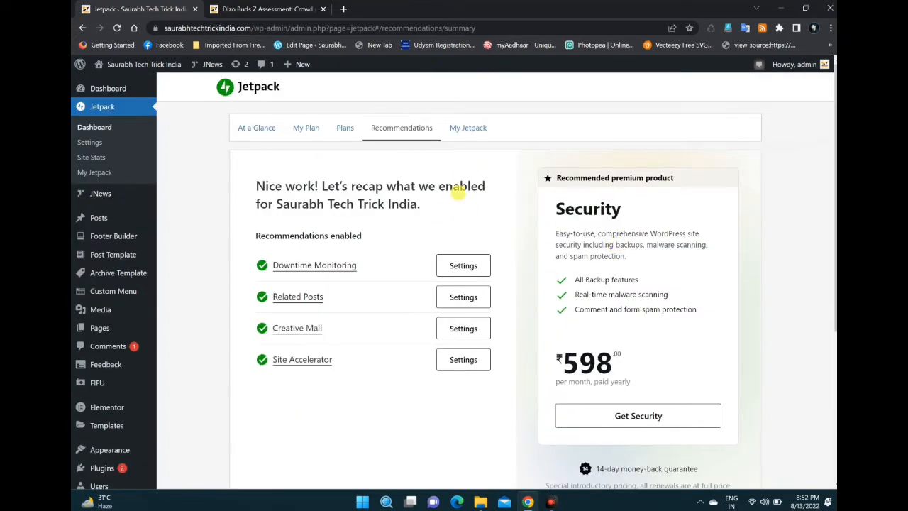
scroll(481, 361, "down", 3)
scroll(481, 355, "up", 3)
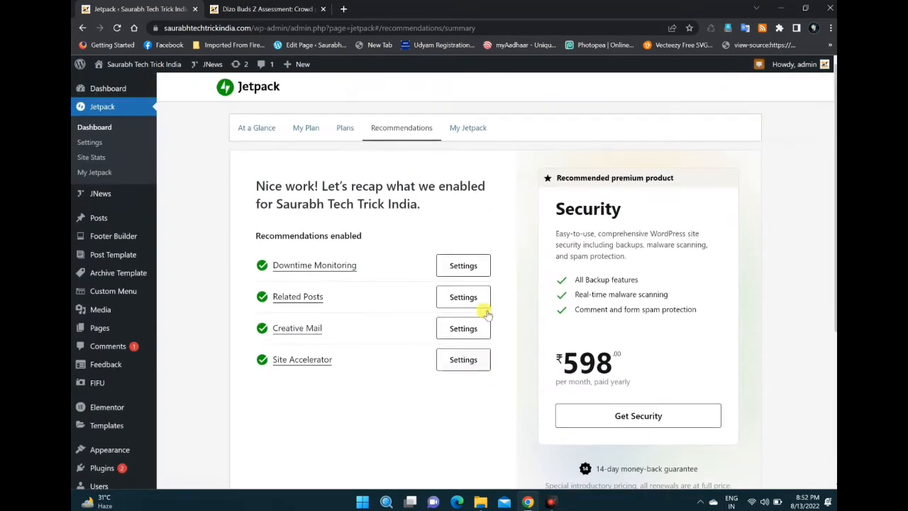
left_click(470, 129)
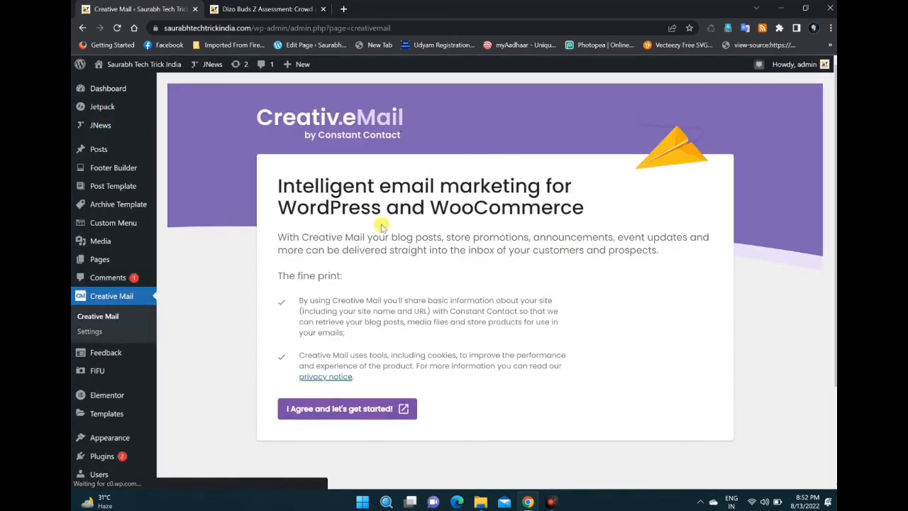
Step: Reload the Creative Mail page, return to the Jetpack dashboard and acknowledge the site stats activation notice
left_click(116, 28)
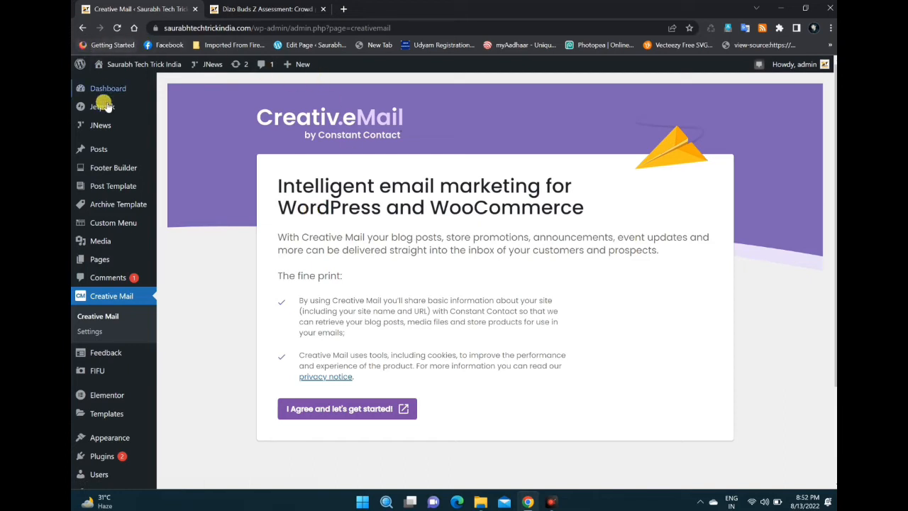
mouse_move(105, 112)
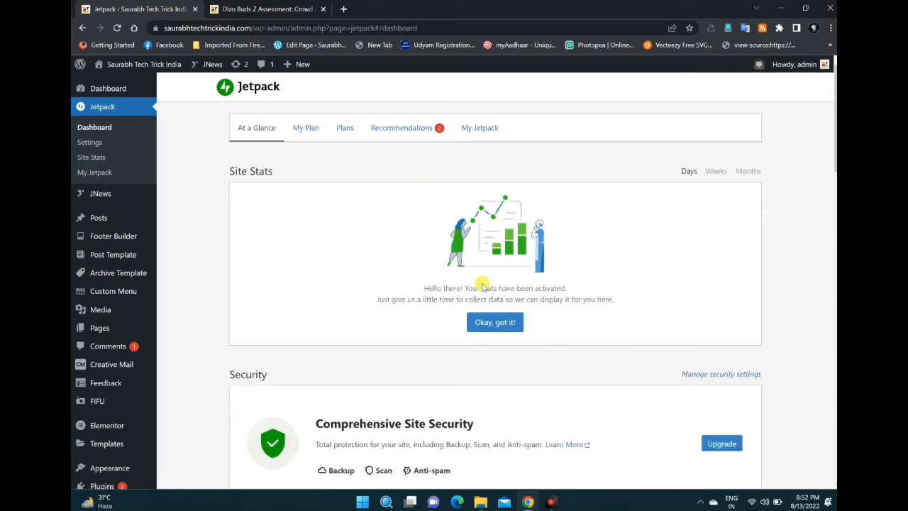
left_click(509, 323)
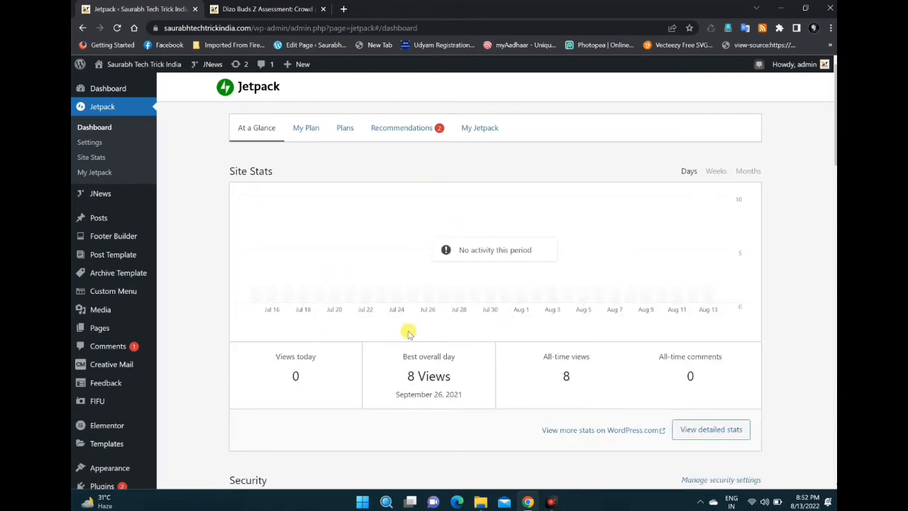
Step: Examine the site stats, security and performance sections of the Jetpack dashboard, and dismiss the agency portal banner
scroll(422, 326, "down", 2)
scroll(475, 274, "up", 1)
scroll(557, 282, "down", 1)
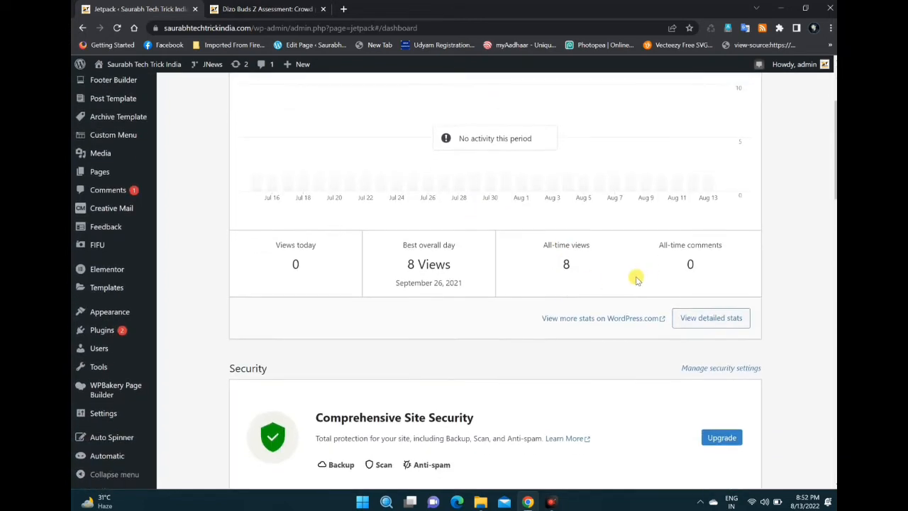
scroll(636, 279, "down", 3)
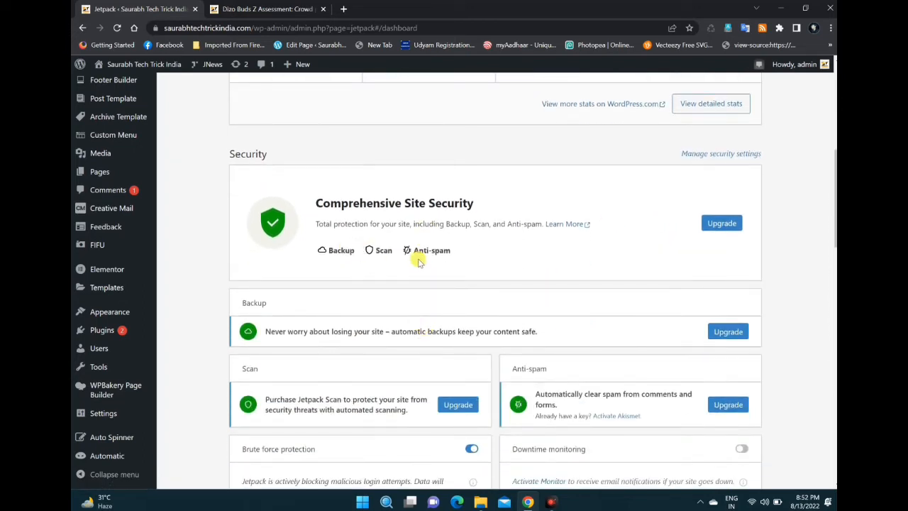
scroll(465, 234, "down", 2)
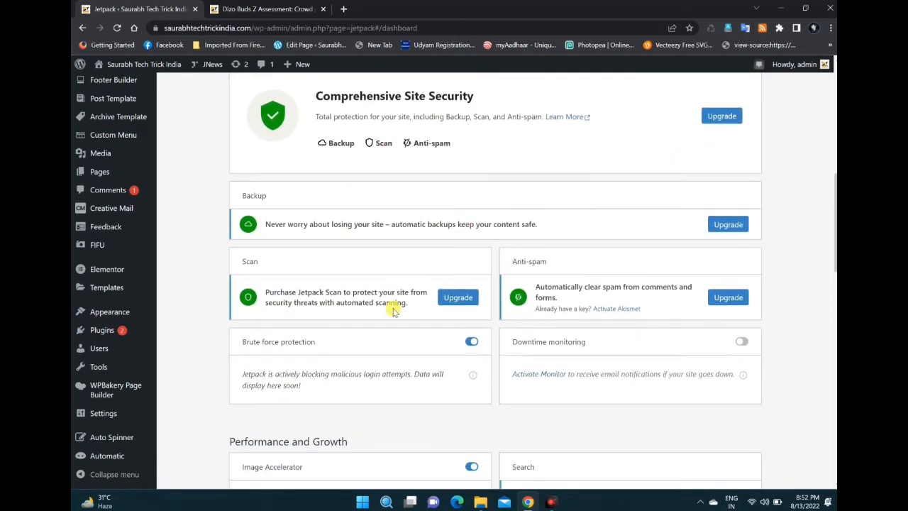
scroll(339, 331, "down", 2)
scroll(354, 340, "up", 9)
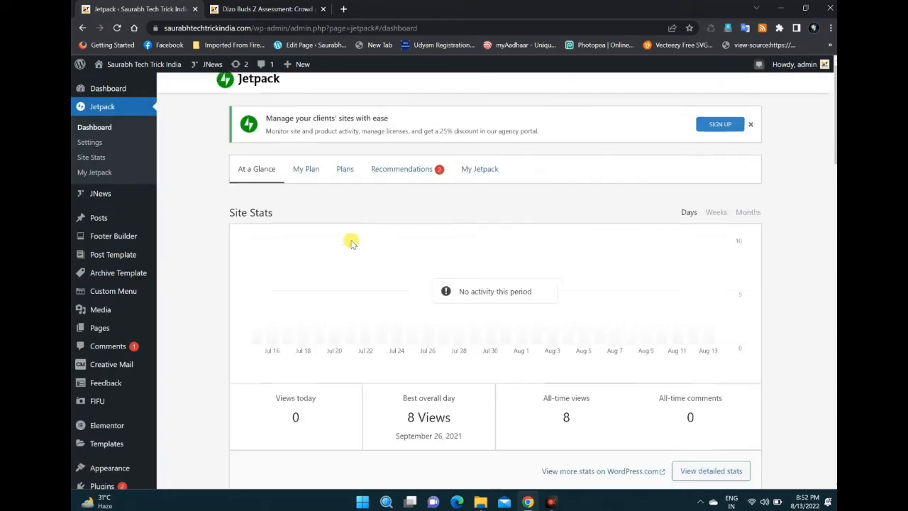
left_click(751, 132)
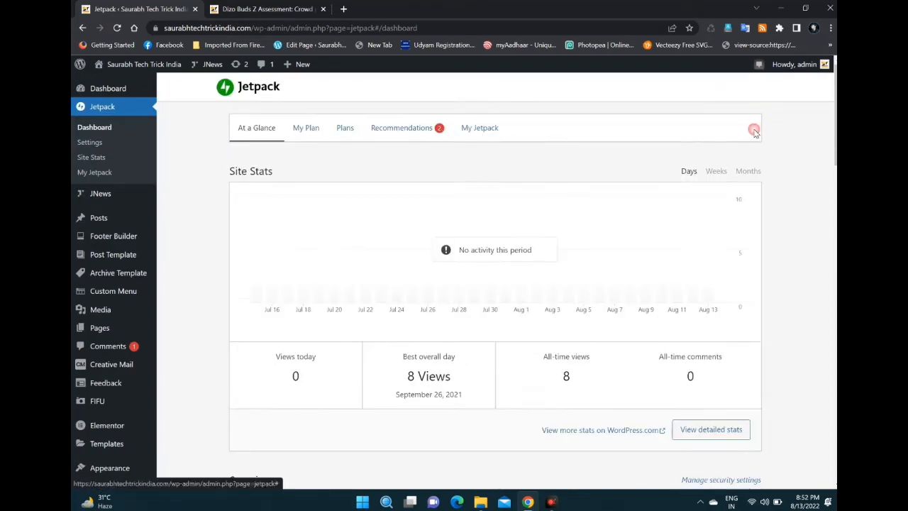
Step: Turn on automatic sharing of posts to social networks under Publicize connections in Jetpack's sharing settings
left_click(95, 142)
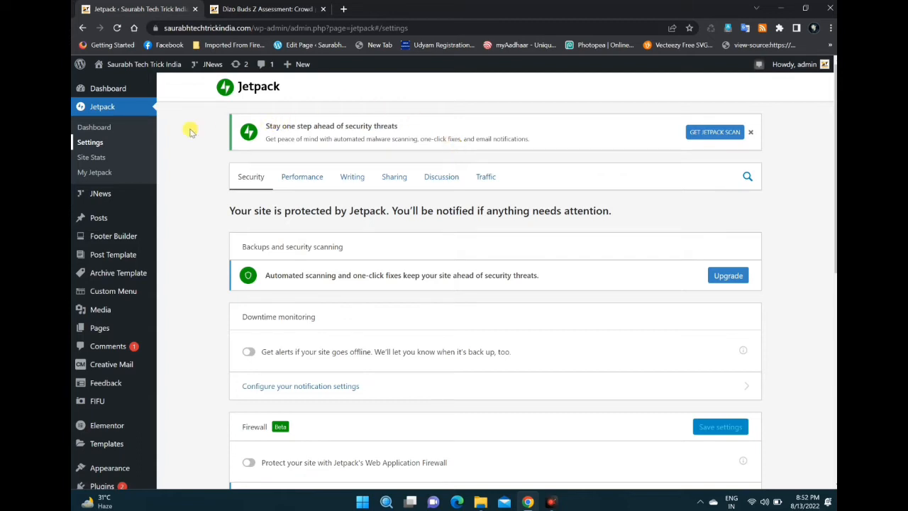
left_click(394, 178)
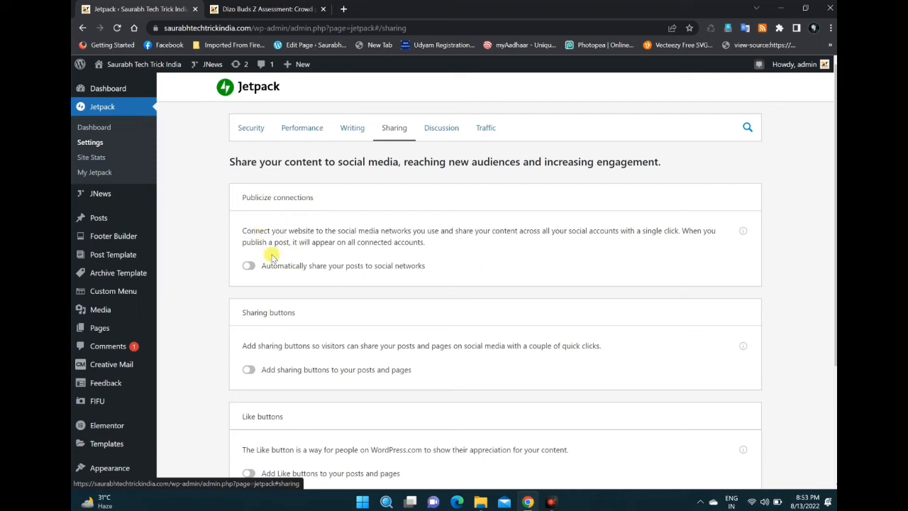
left_click_drag(242, 197, 317, 203)
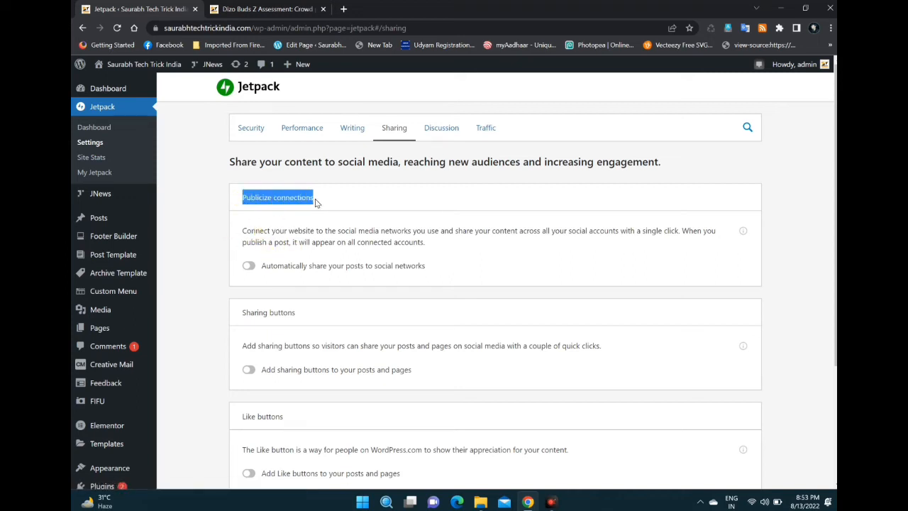
left_click(383, 287)
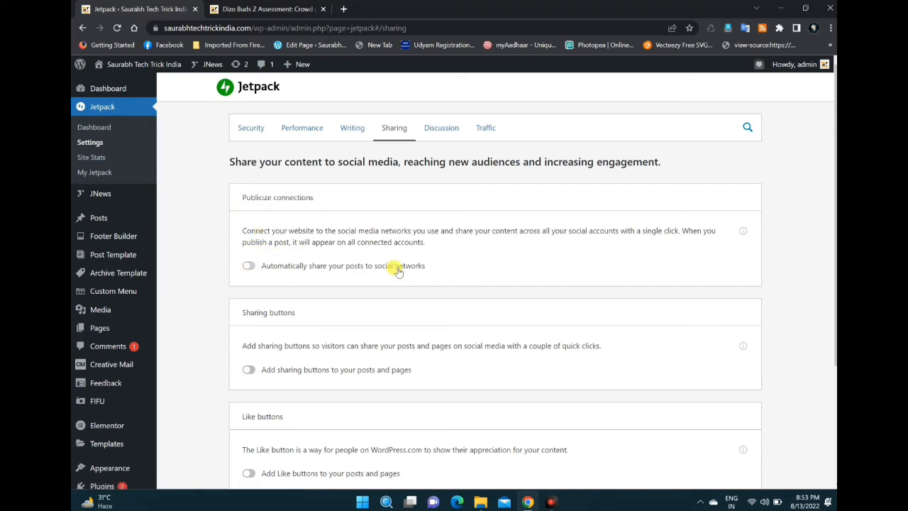
left_click_drag(427, 266, 263, 273)
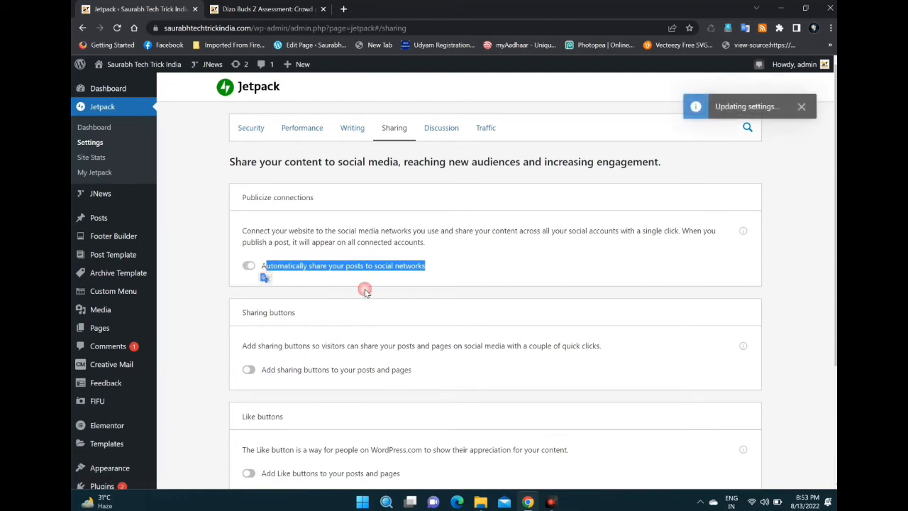
scroll(461, 278, "down", 2)
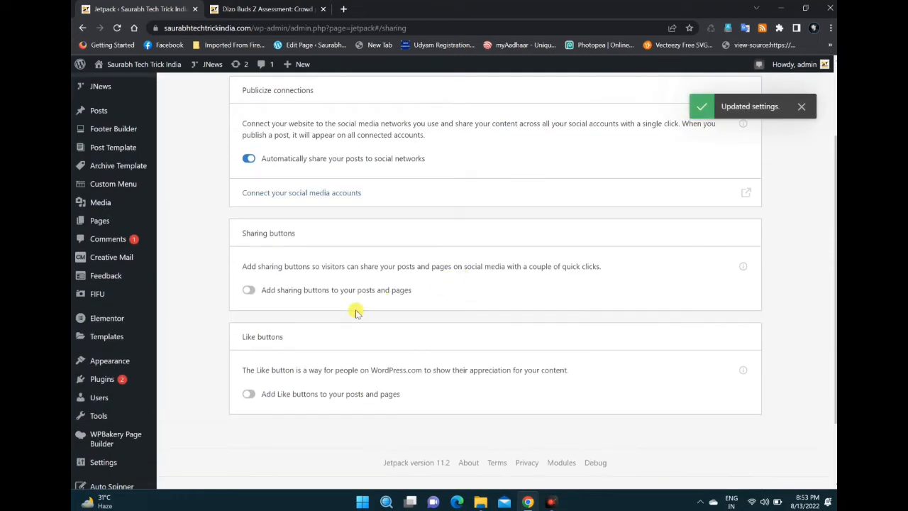
Step: Open the social media account connections from Jetpack's Publicize settings and start connecting Facebook with the signed-in profile
scroll(399, 317, "up", 1)
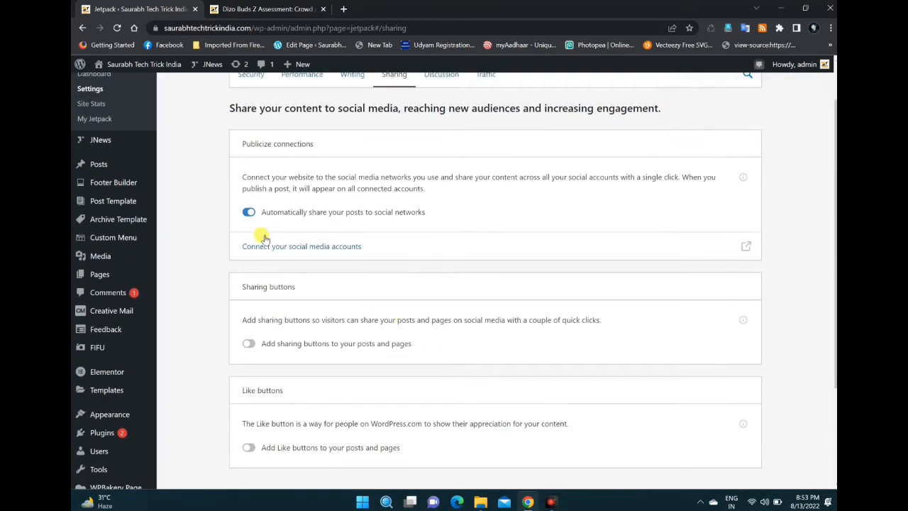
left_click(330, 248)
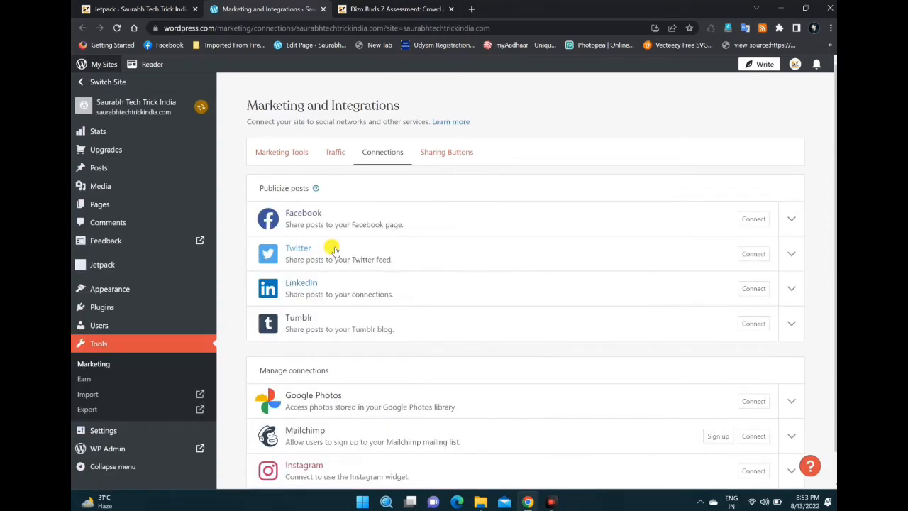
left_click(753, 219)
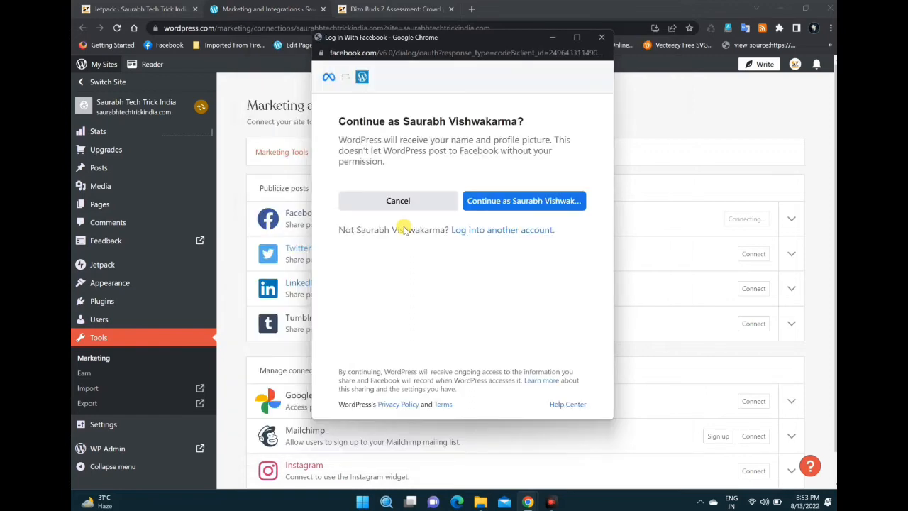
left_click(525, 201)
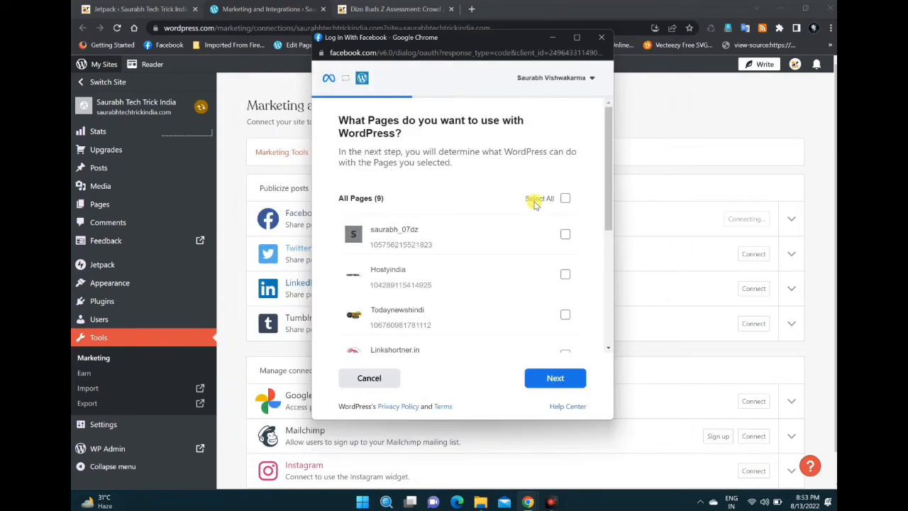
Step: Look through the Facebook pages offered for use with WordPress, clear the Todaynewshindi selection, and cancel the authorization
scroll(528, 205, "down", 5)
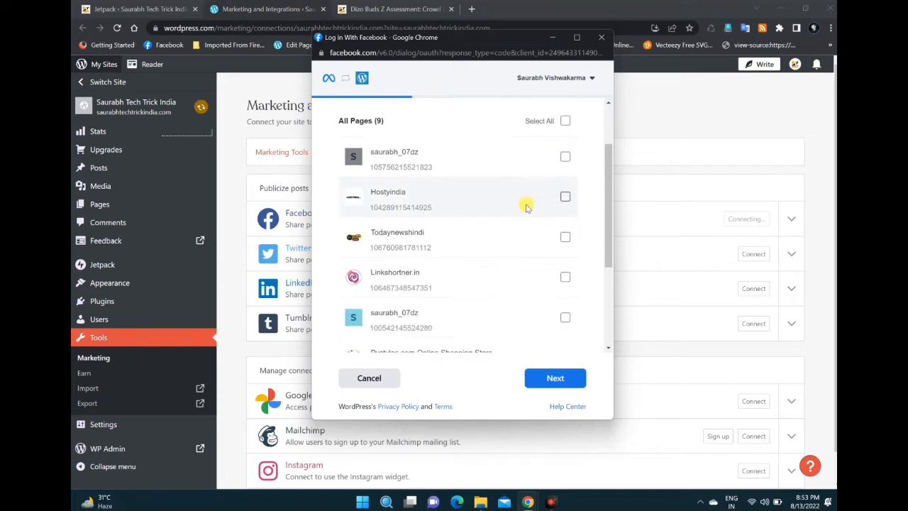
scroll(489, 234, "up", 5)
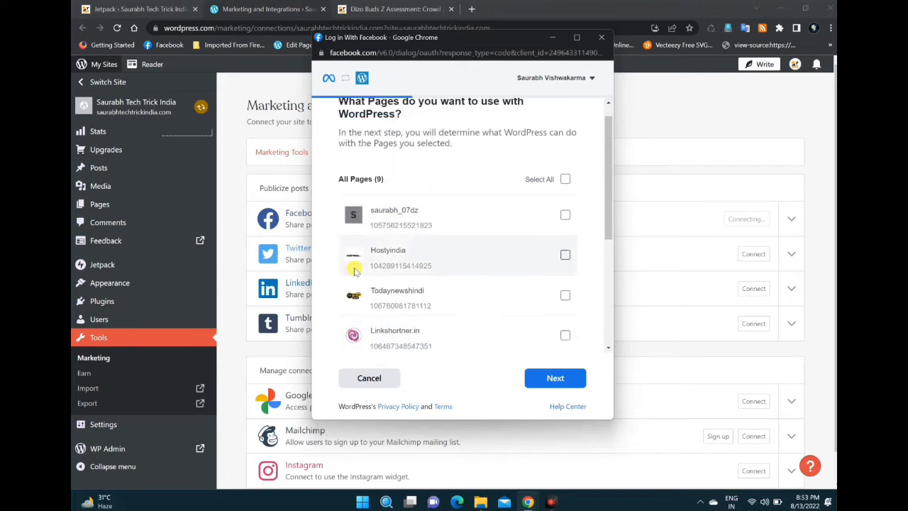
scroll(445, 290, "down", 3)
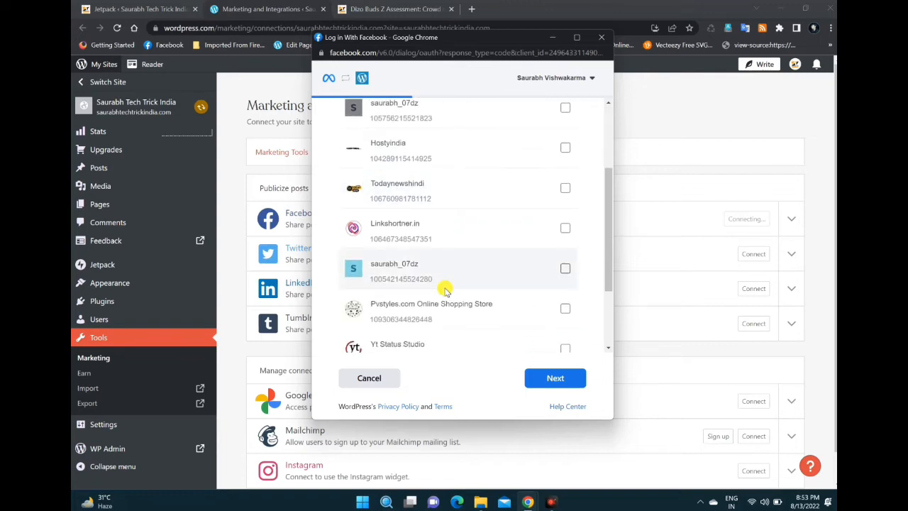
scroll(447, 254, "down", 2)
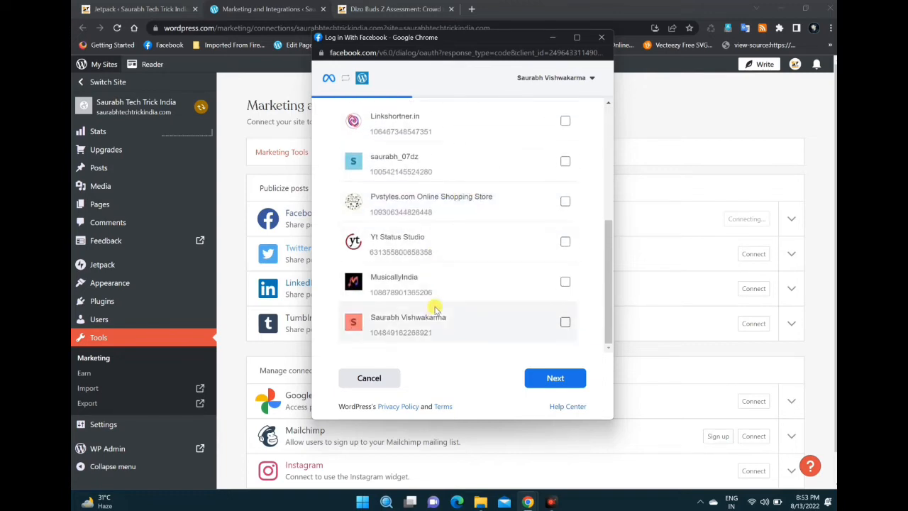
scroll(421, 236, "up", 4)
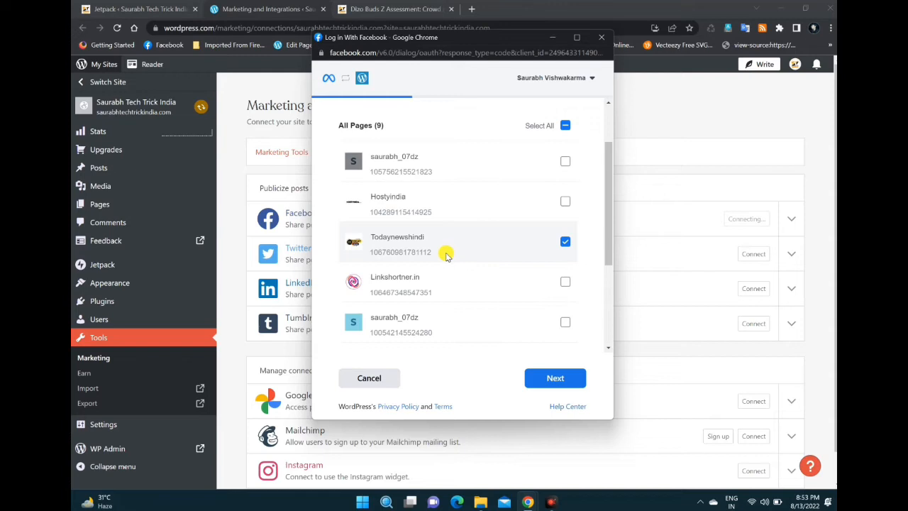
left_click(566, 242)
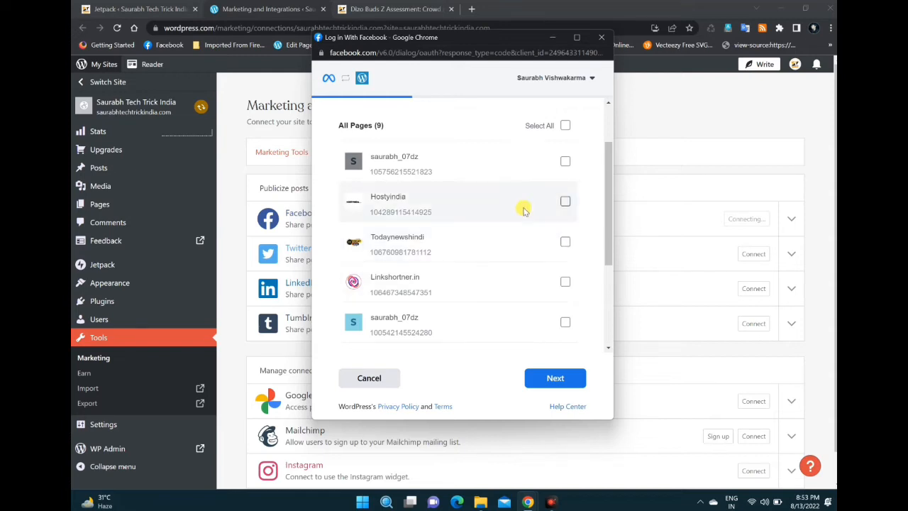
scroll(522, 205, "up", 2)
scroll(442, 213, "down", 3)
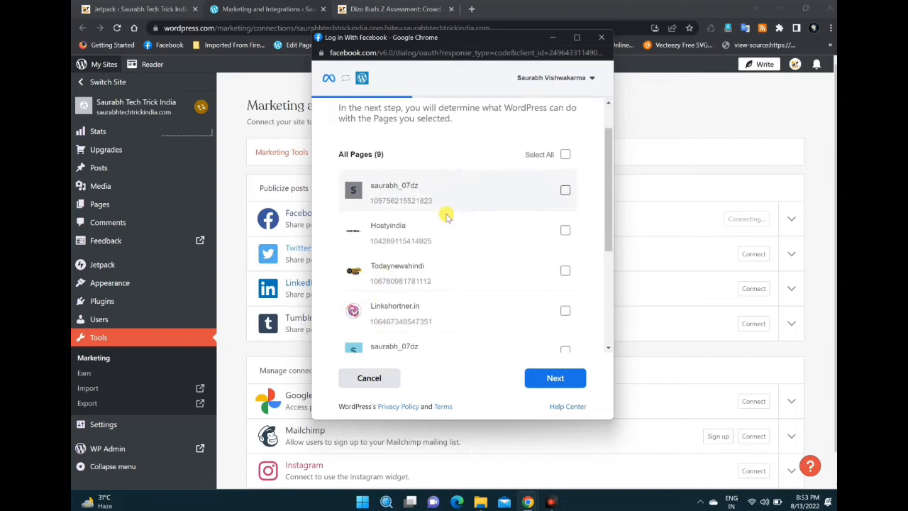
scroll(436, 281, "down", 1)
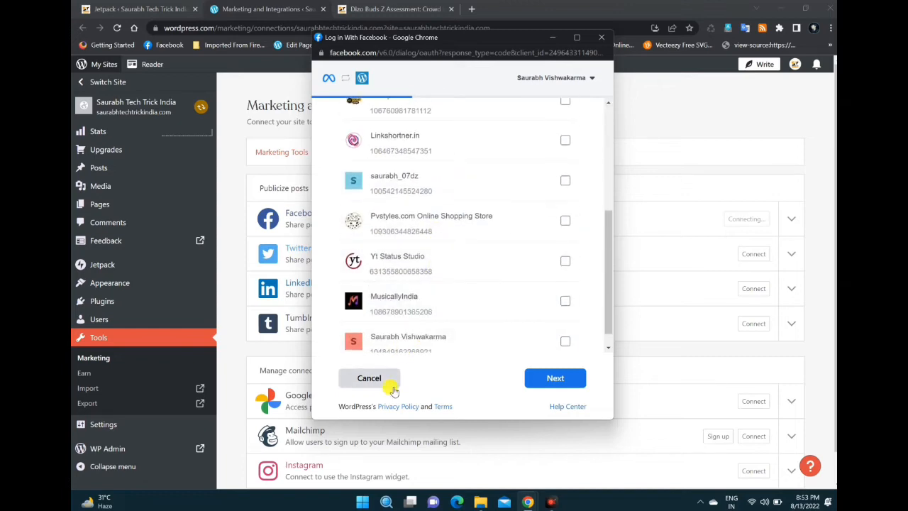
scroll(513, 213, "up", 5)
left_click(389, 383)
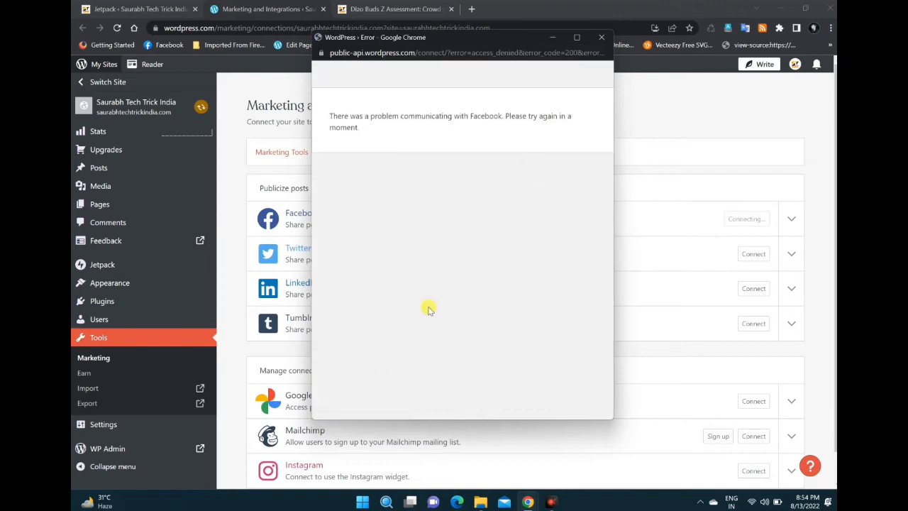
left_click(602, 37)
Step: Search Google for "facebook page" in a new browser tab and open Facebook's Create your Page result
left_click(471, 9)
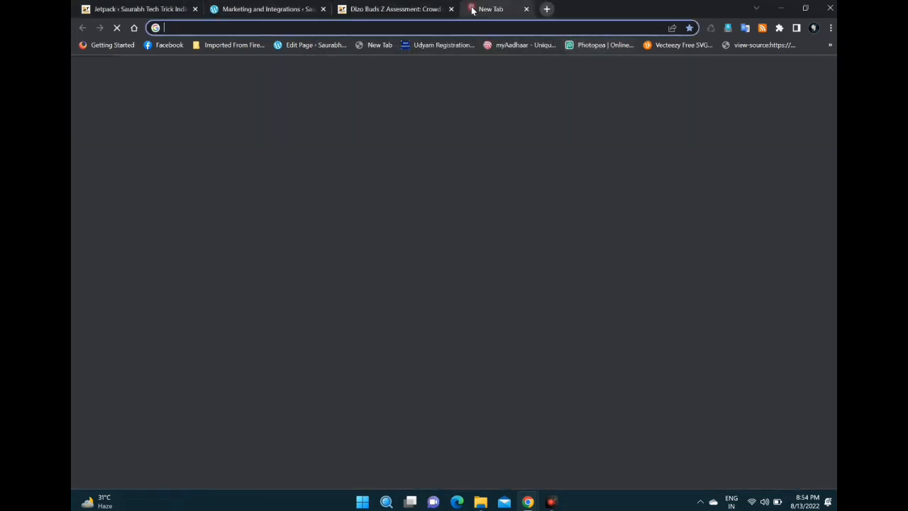
type("page")
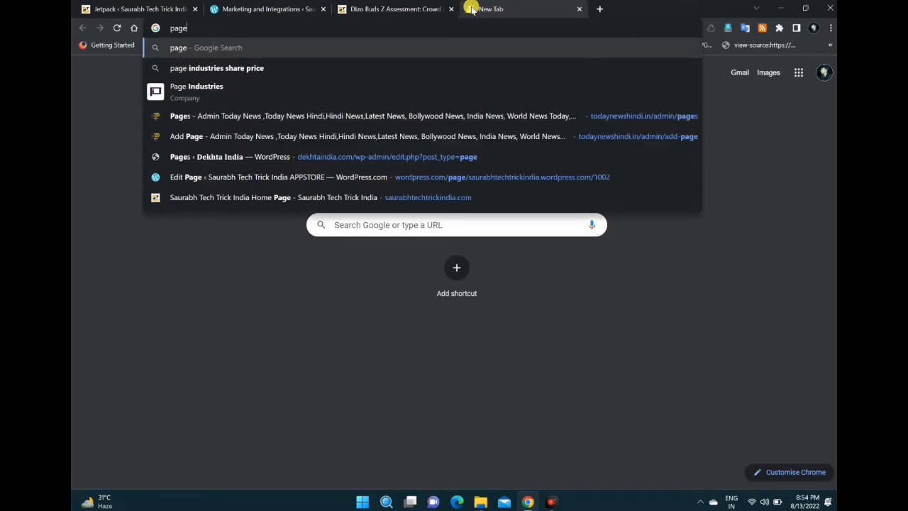
key("Return")
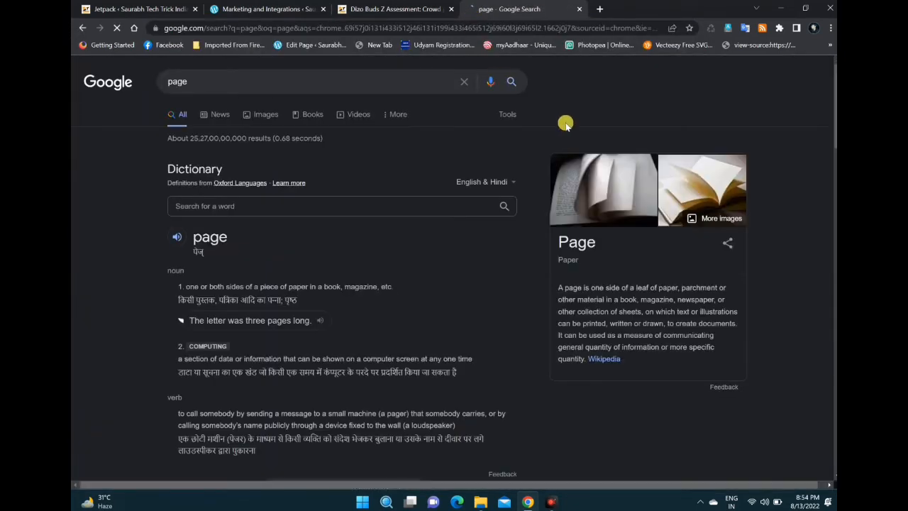
left_click(222, 85)
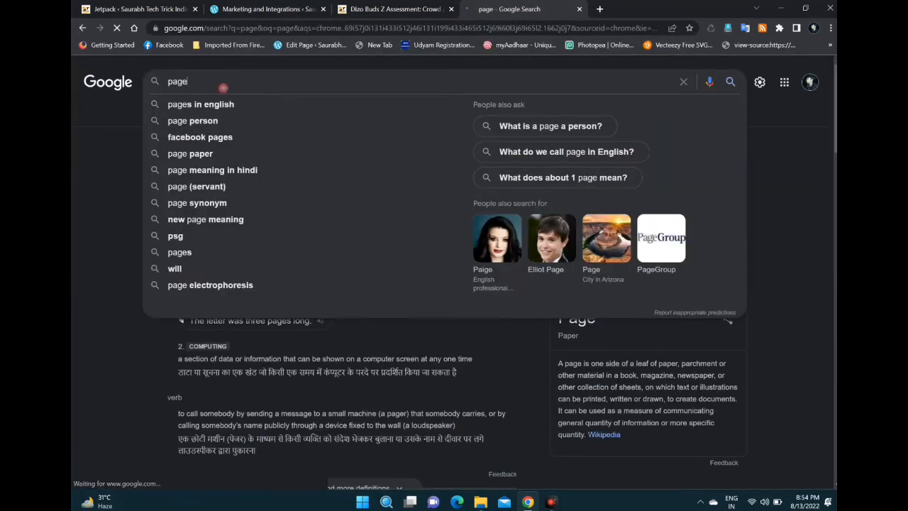
left_click(263, 84)
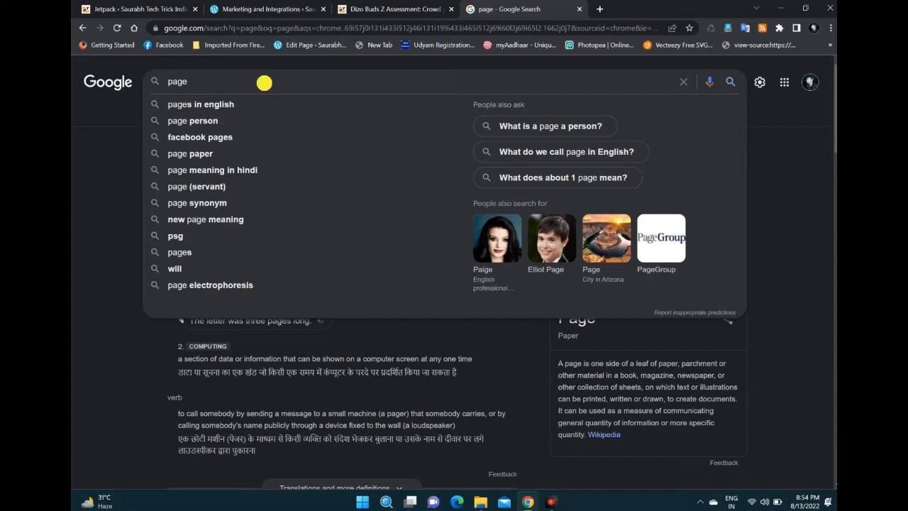
key("BackSpace")
key("BackSpace")
key("BackSpace")
key("BackSpace")
type("fa")
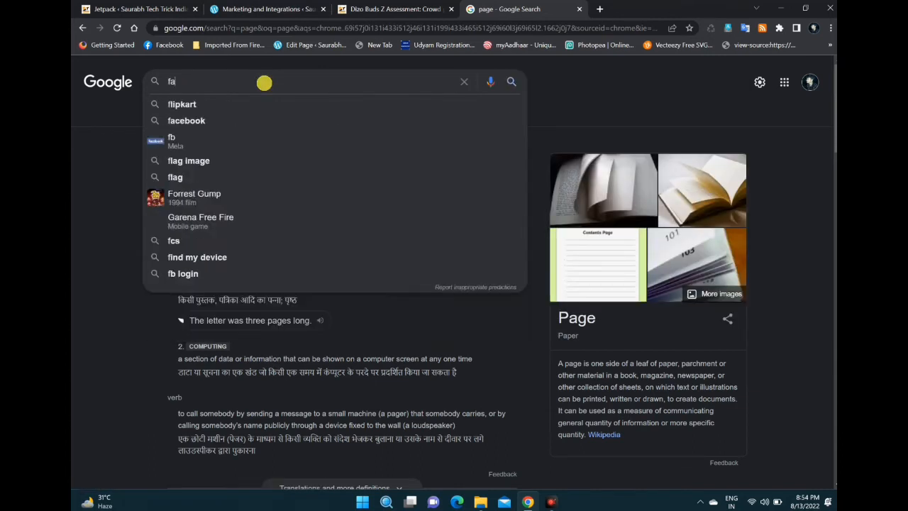
type("ce")
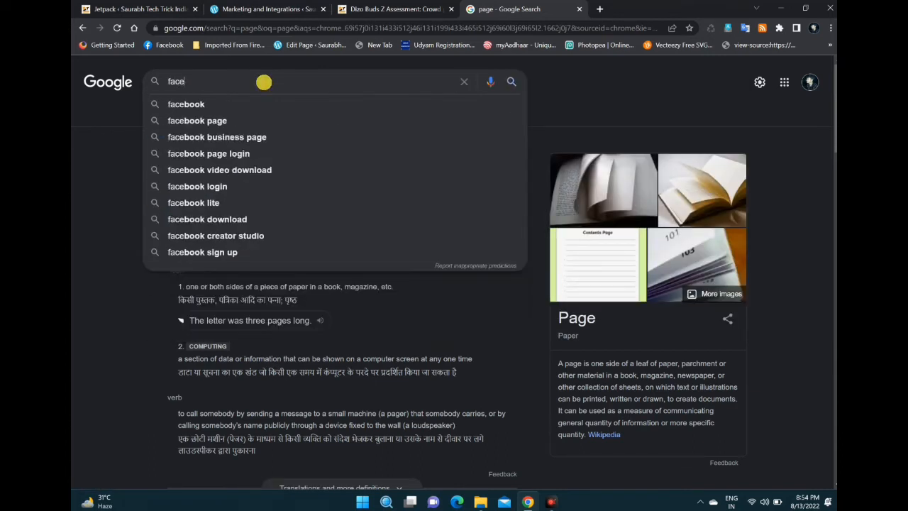
left_click(249, 115)
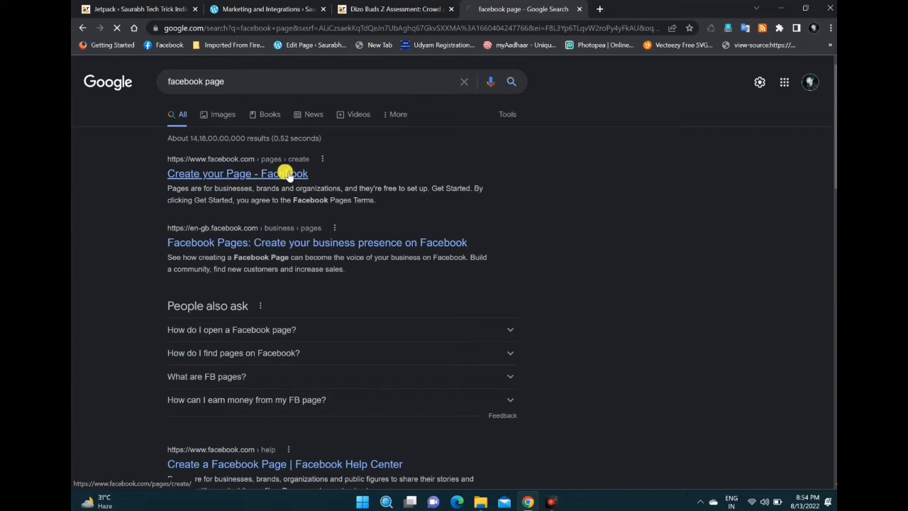
left_click(286, 175)
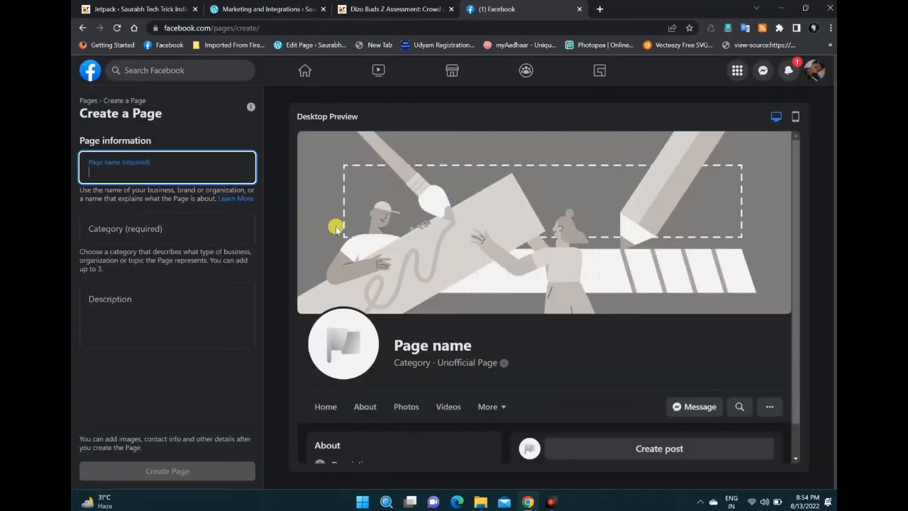
Step: Enter "Saurabh Tech Trick india" as the name of the new Facebook page
left_click(149, 168)
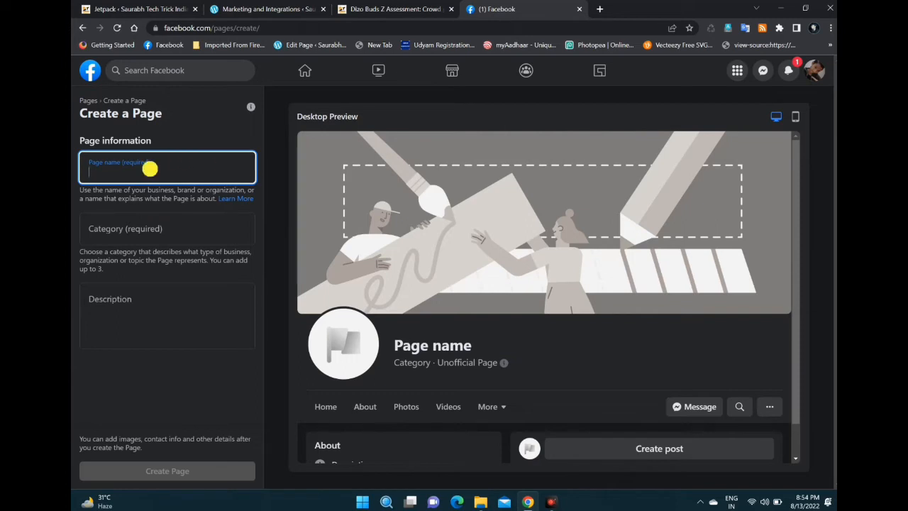
type("sa")
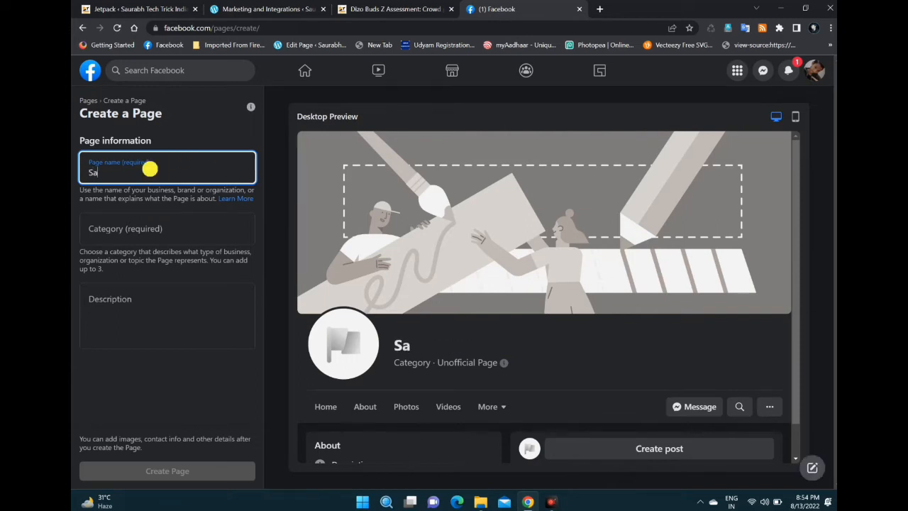
type("urabh")
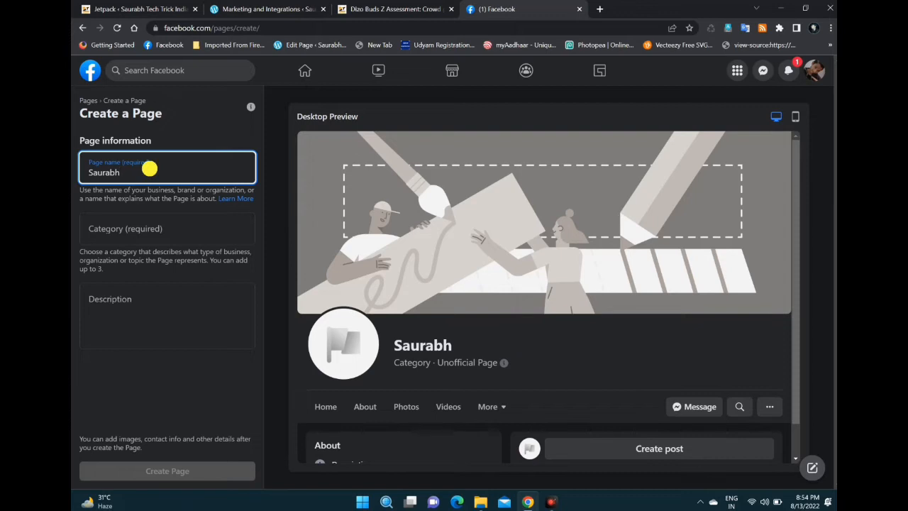
type(" Tech Tricki")
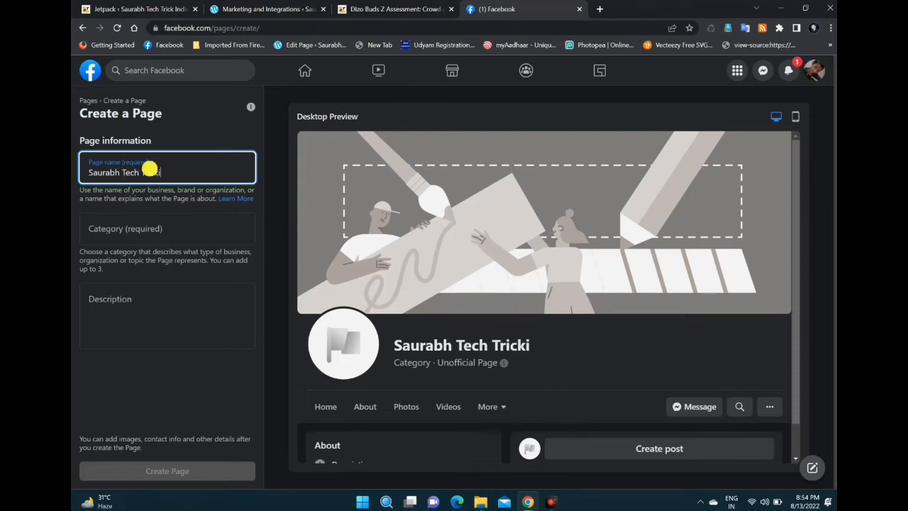
type("Ndia")
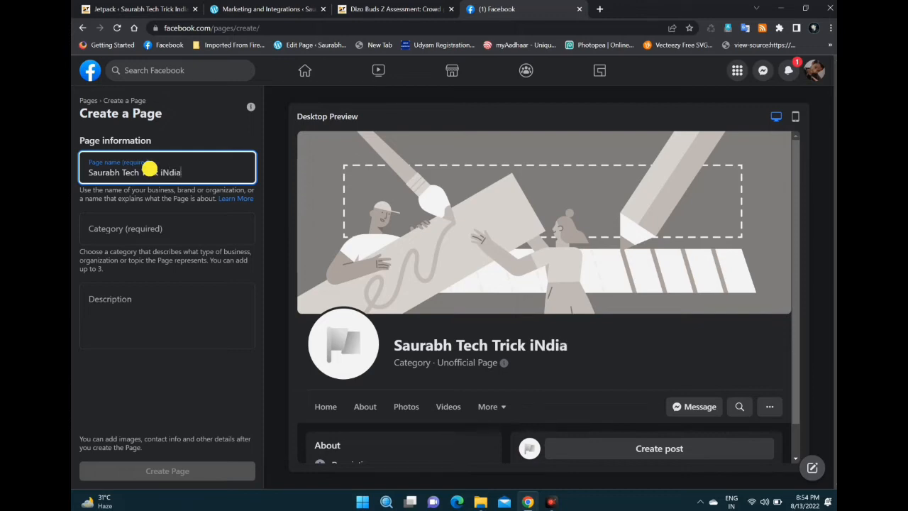
left_click(168, 173)
key("BackSpace")
type("n")
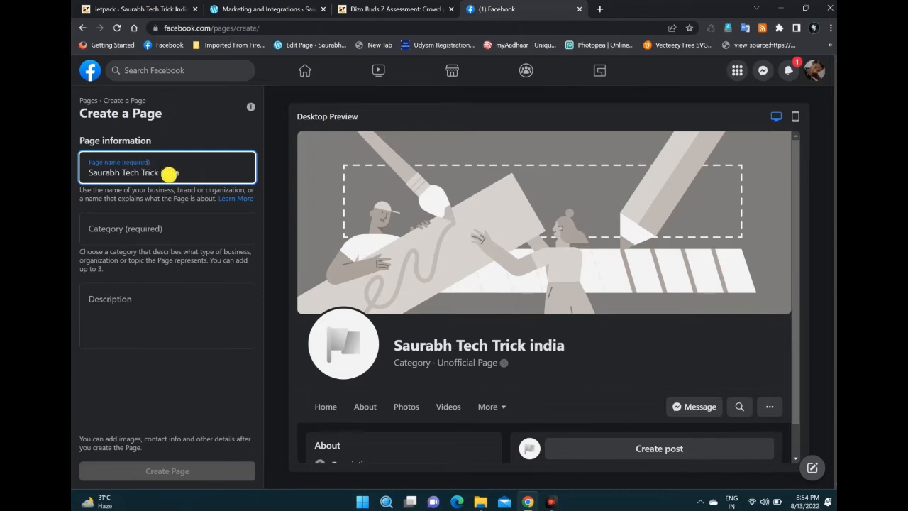
Step: Assign the categories Science & Tech, Web Designer and Software Company to the new Facebook page
left_click(151, 231)
type("tech")
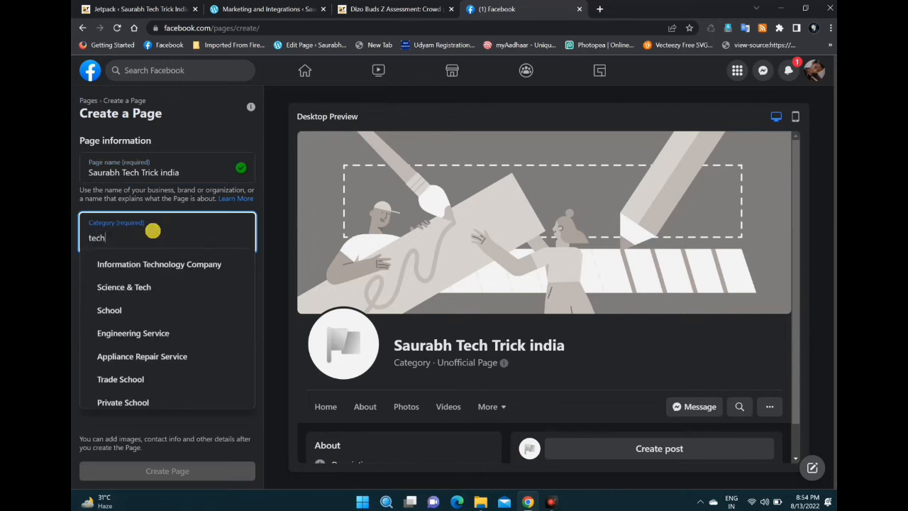
left_click(146, 286)
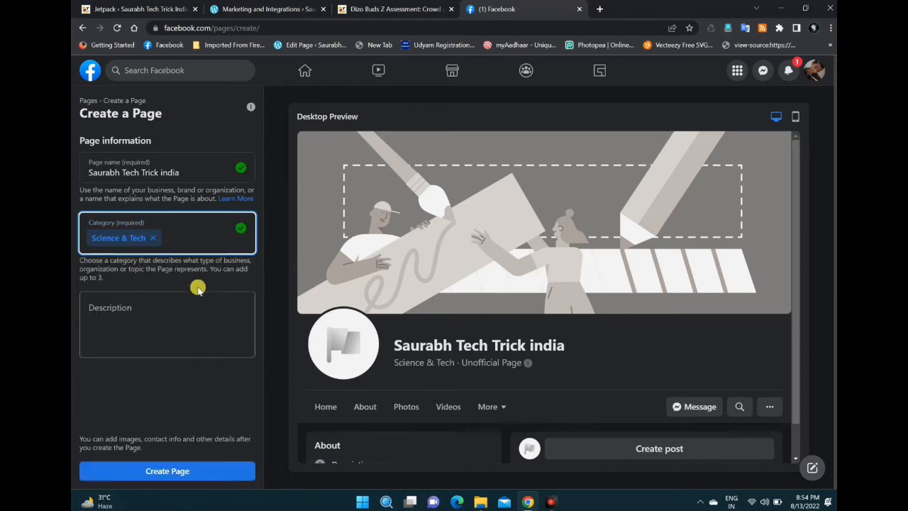
type("web")
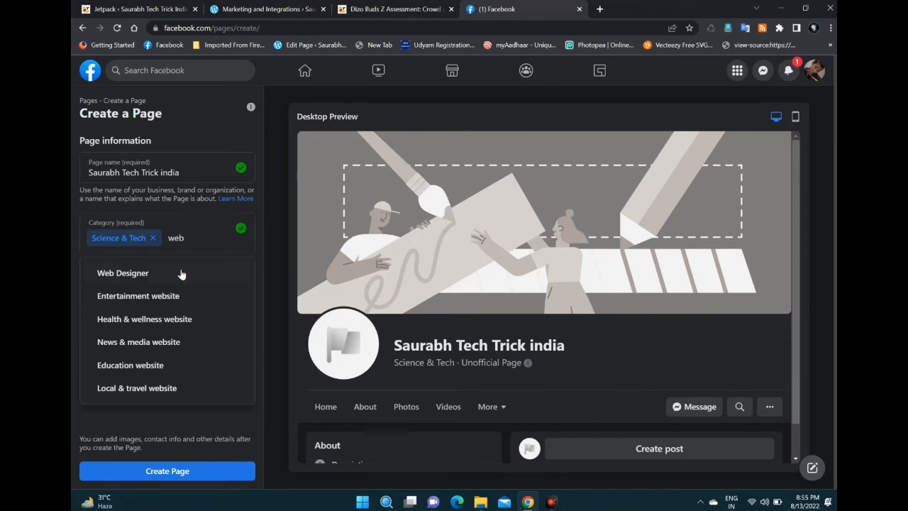
left_click(181, 263)
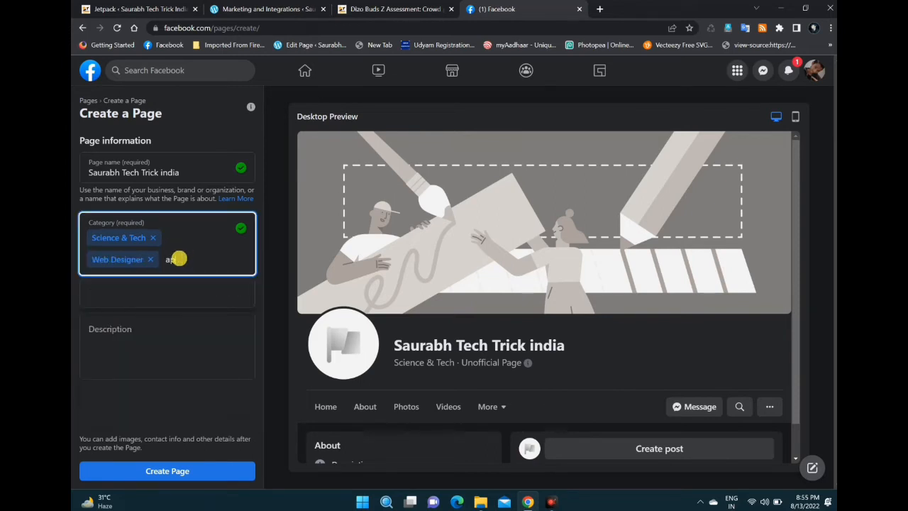
type("app")
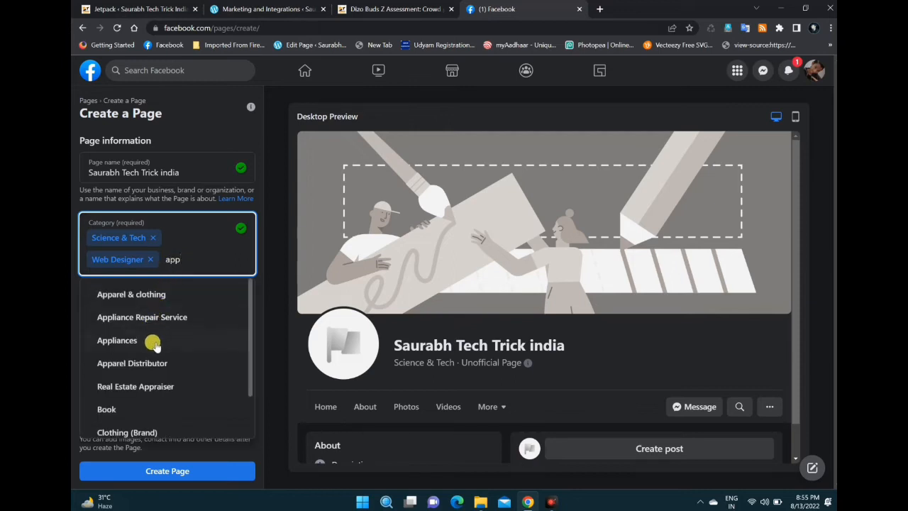
type("s")
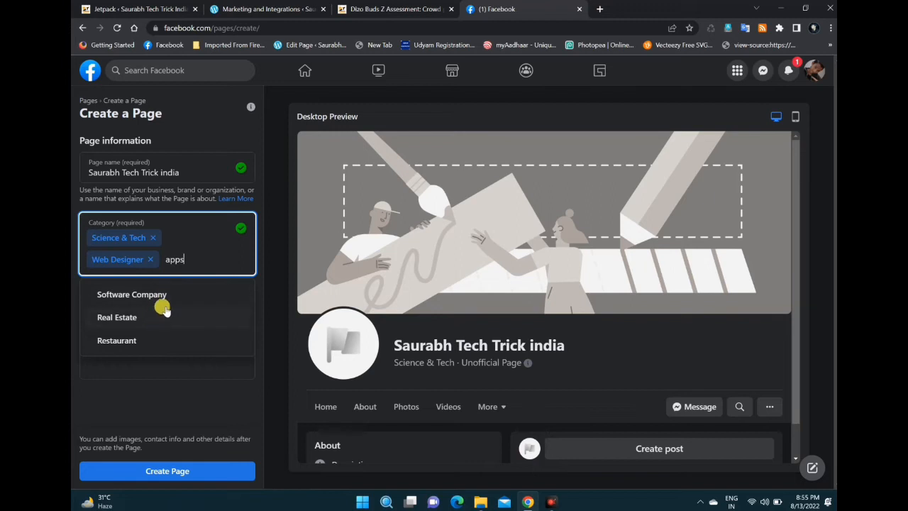
left_click(168, 294)
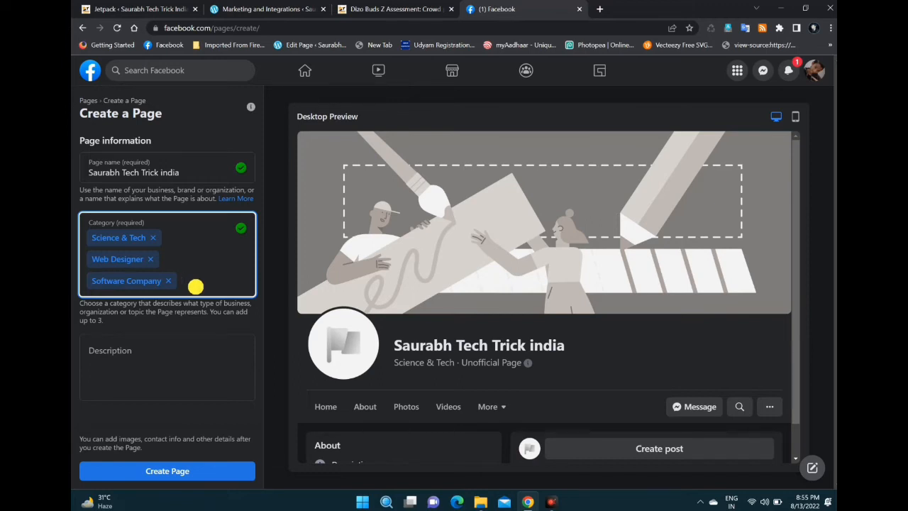
Step: Look up category suggestions for "yout" and "blog", and try to add Social Media Agency as a fourth category of the page
type("y")
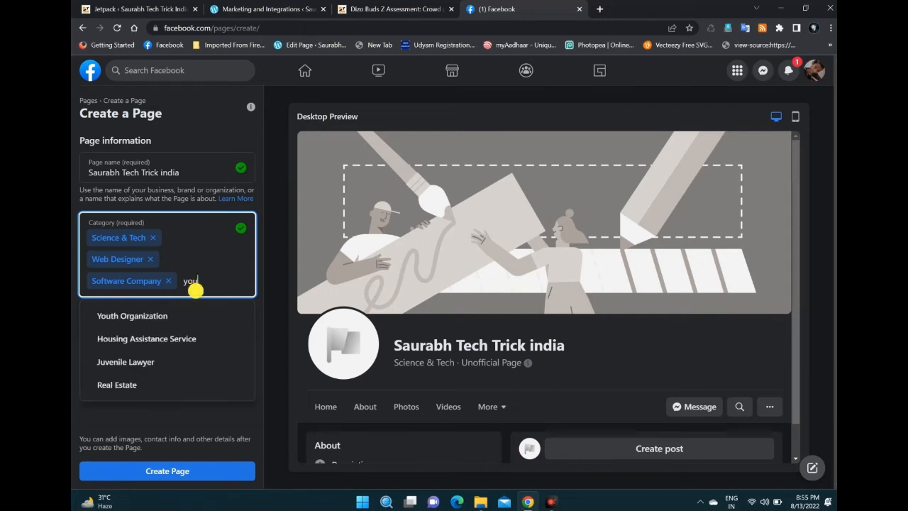
type("out")
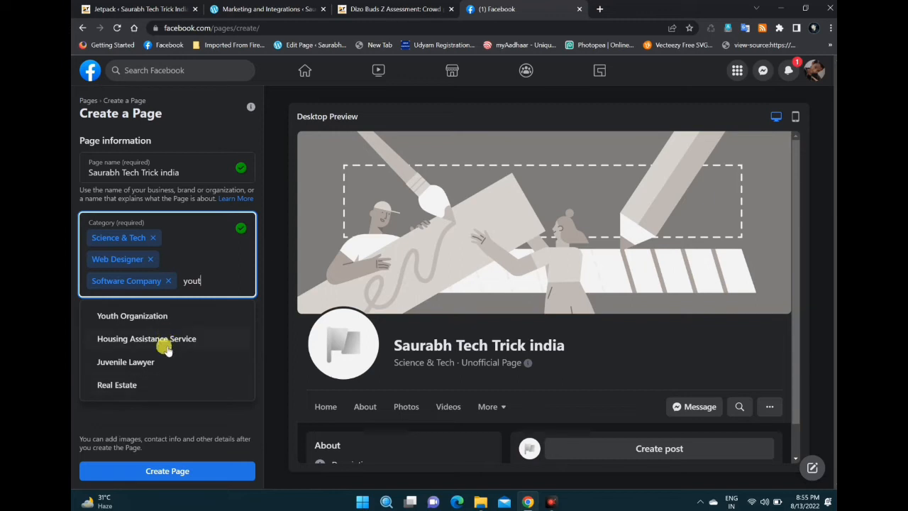
key("BackSpace")
key("BackSpace")
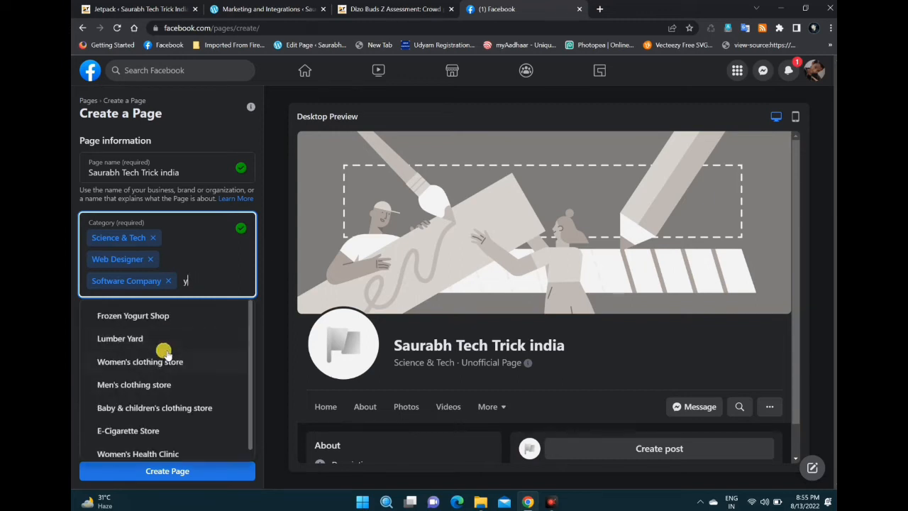
key("BackSpace")
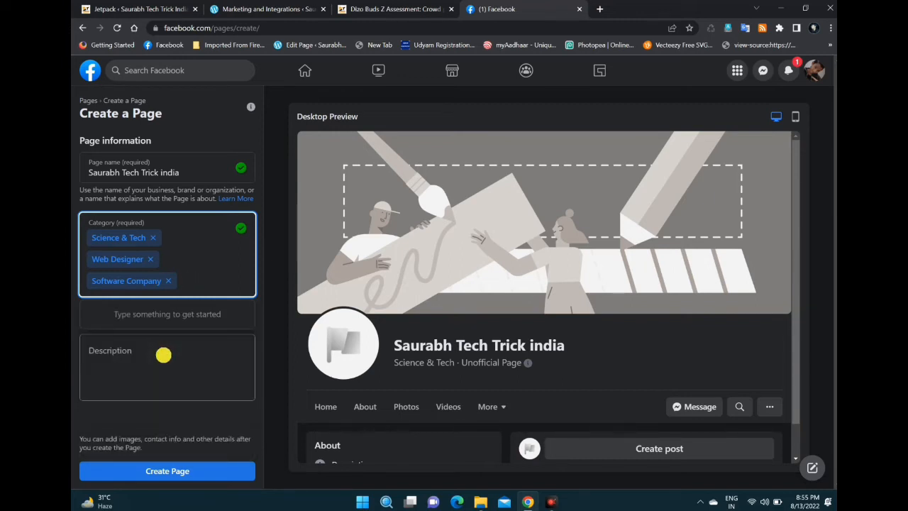
type("blo")
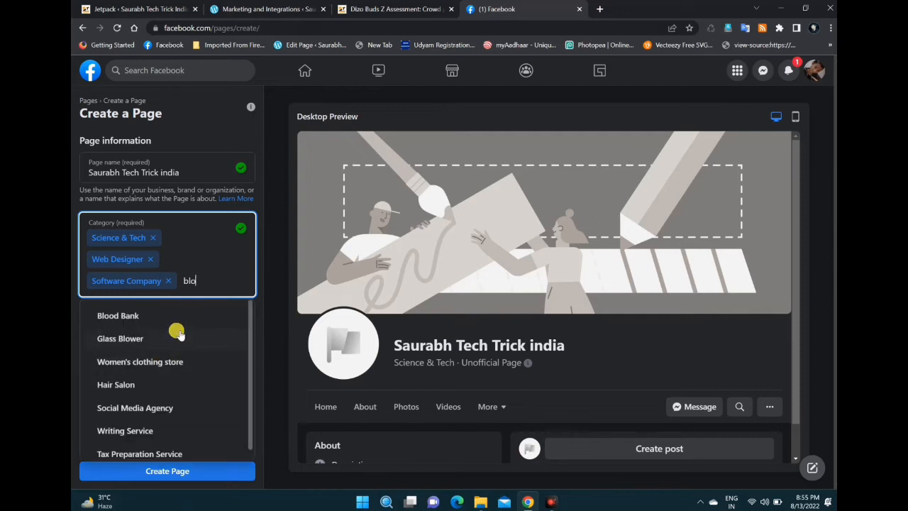
type("g")
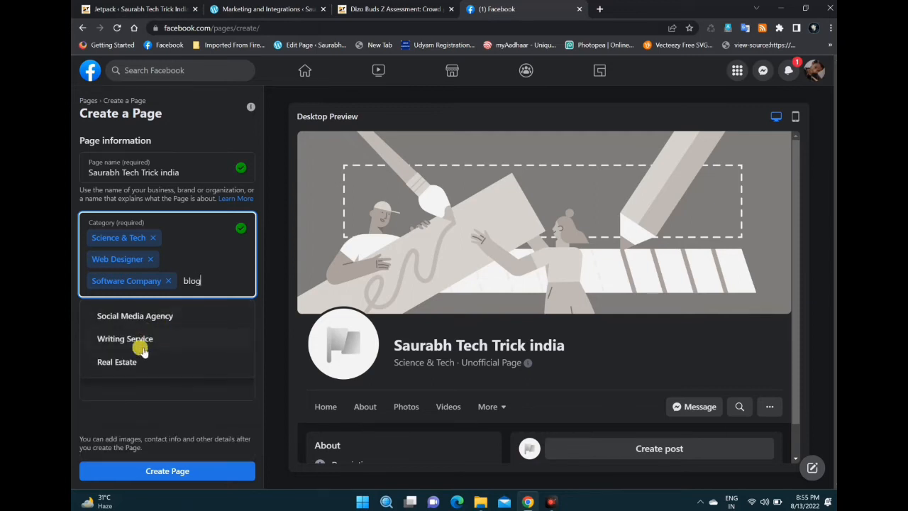
left_click(164, 322)
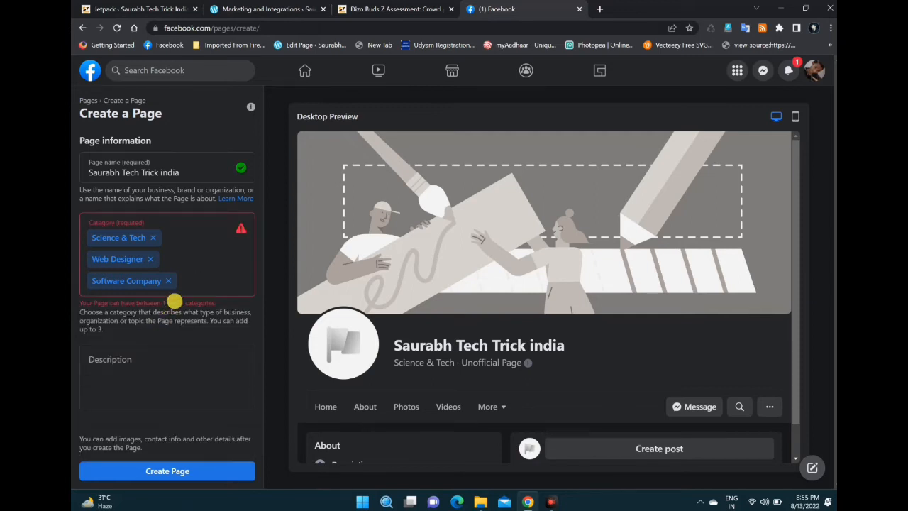
left_click(201, 285)
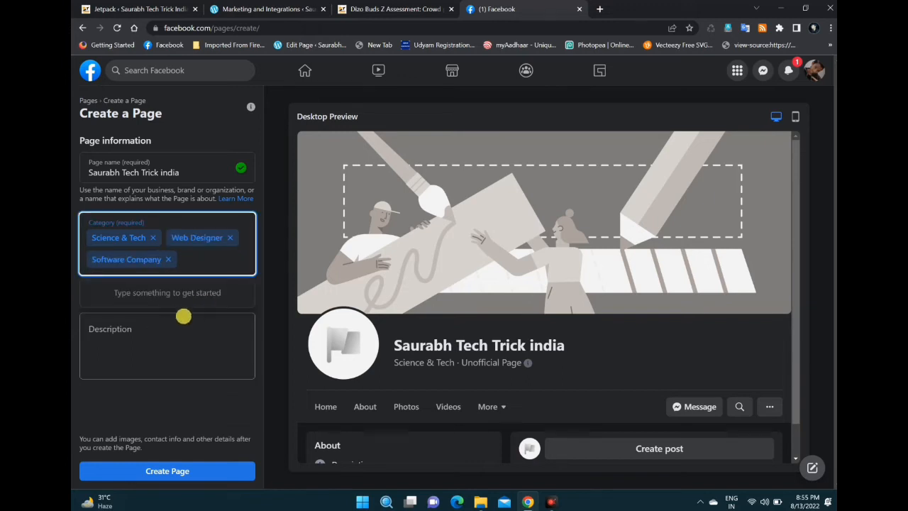
Step: Enter "Web & Software Developer" as the page description and create the Facebook page
left_click(151, 339)
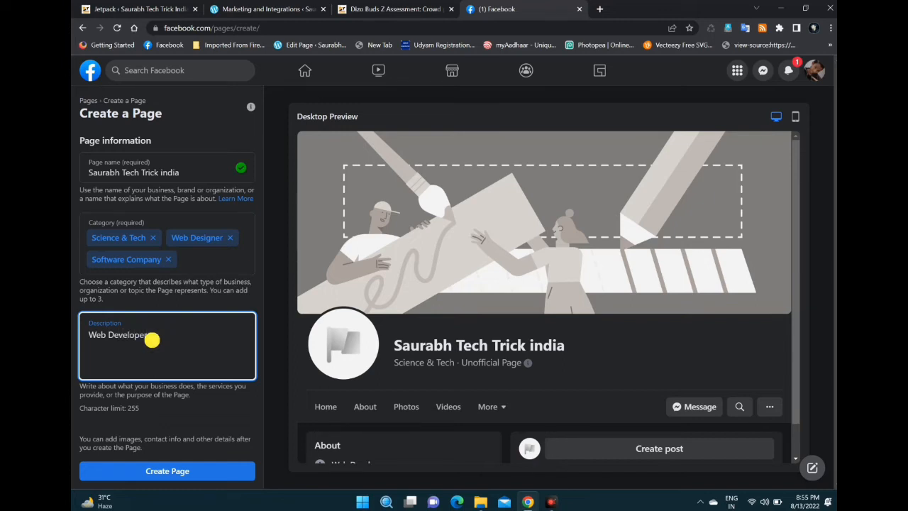
left_click(108, 335)
type("& Software")
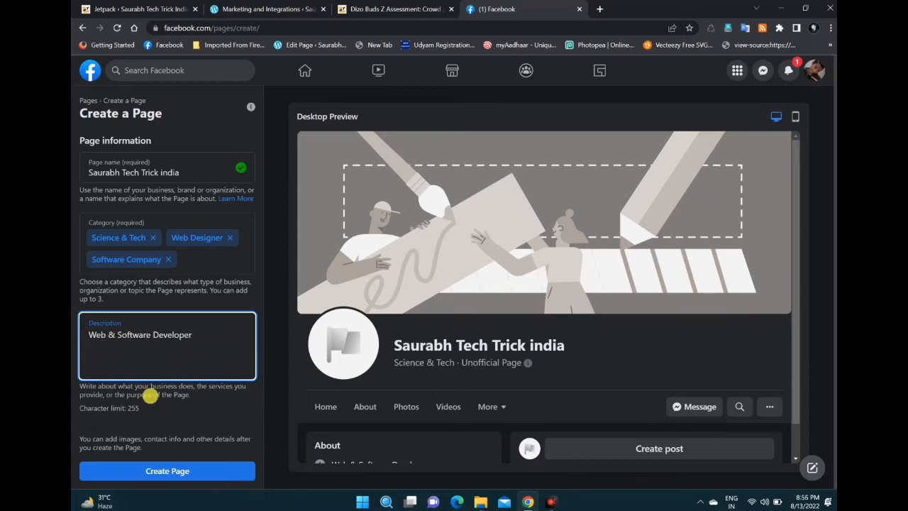
left_click(181, 471)
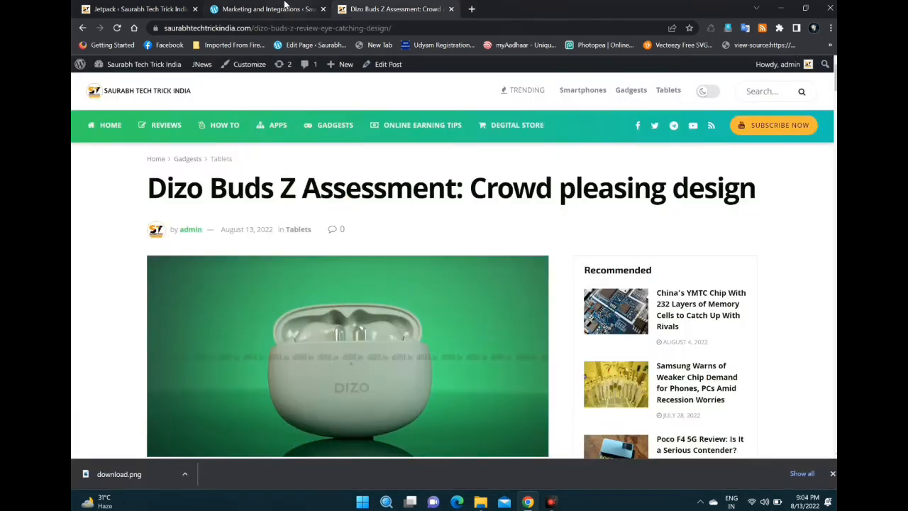
Step: Start connecting Facebook in the WordPress.com Marketing and Integrations connections and choose only the Saurabh Tech Trick india page for WordPress
left_click(283, 9)
left_click(744, 217)
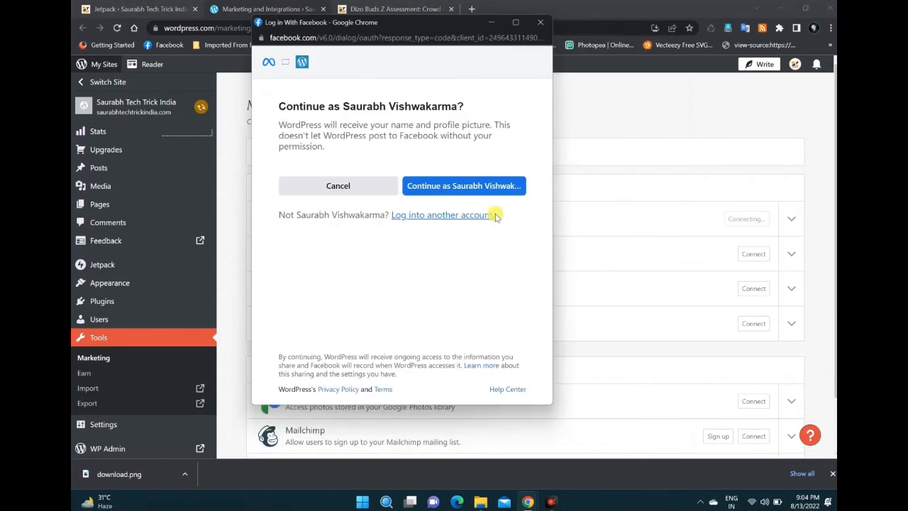
left_click(488, 190)
scroll(486, 190, "down", 1)
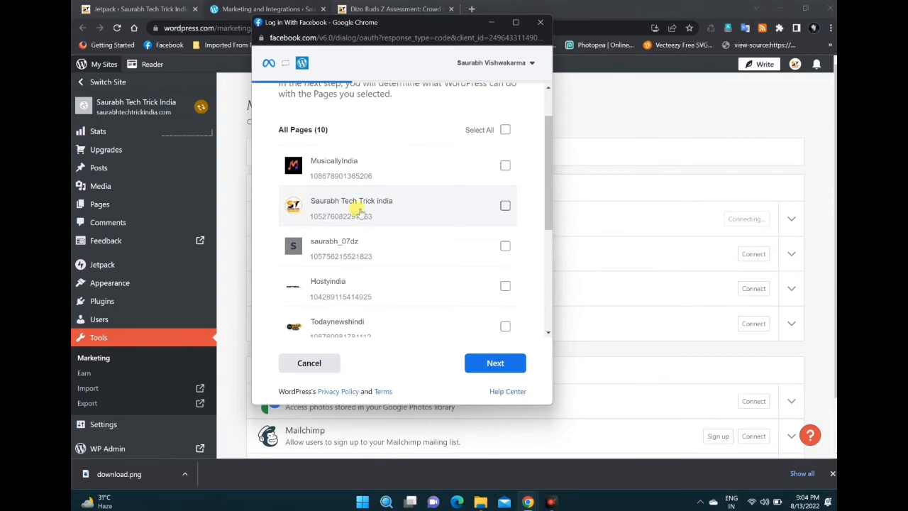
left_click(503, 204)
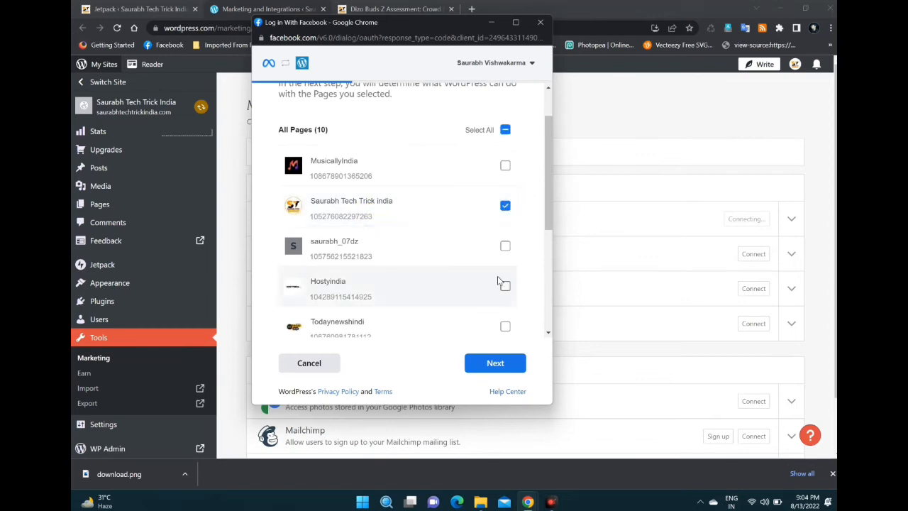
left_click(494, 362)
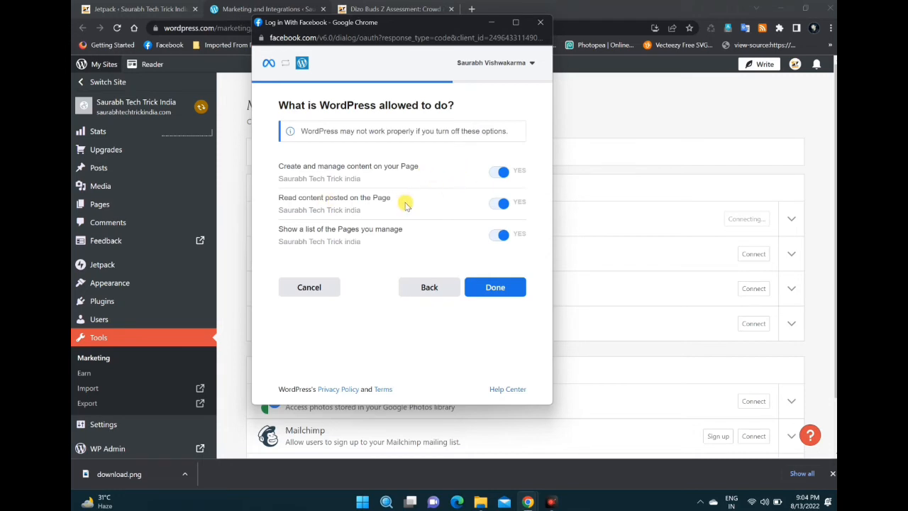
Step: Grant WordPress the requested Facebook page permissions and connect the Facebook account for automatic sharing of blog posts
left_click(487, 288)
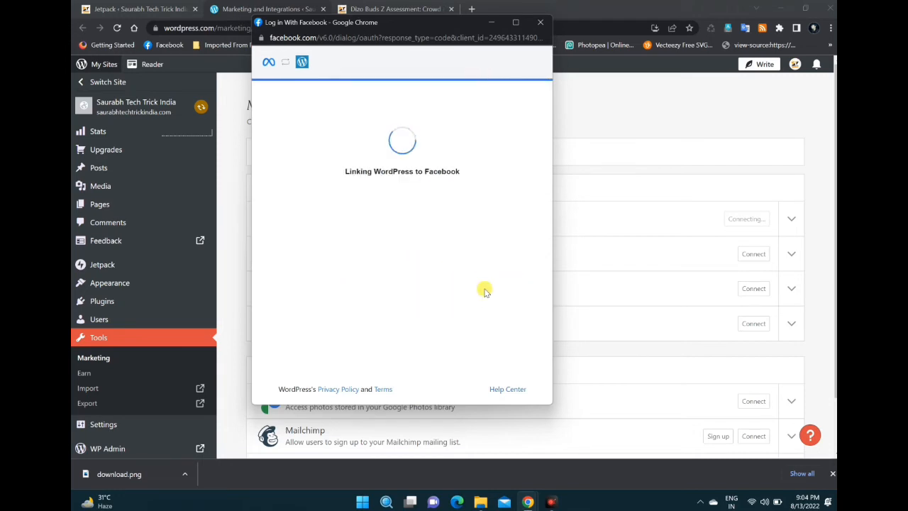
left_click(437, 202)
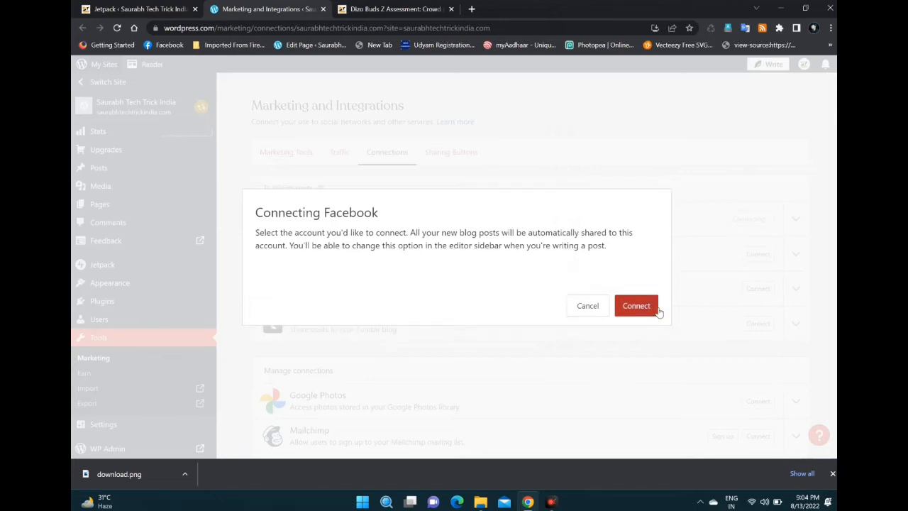
left_click(649, 317)
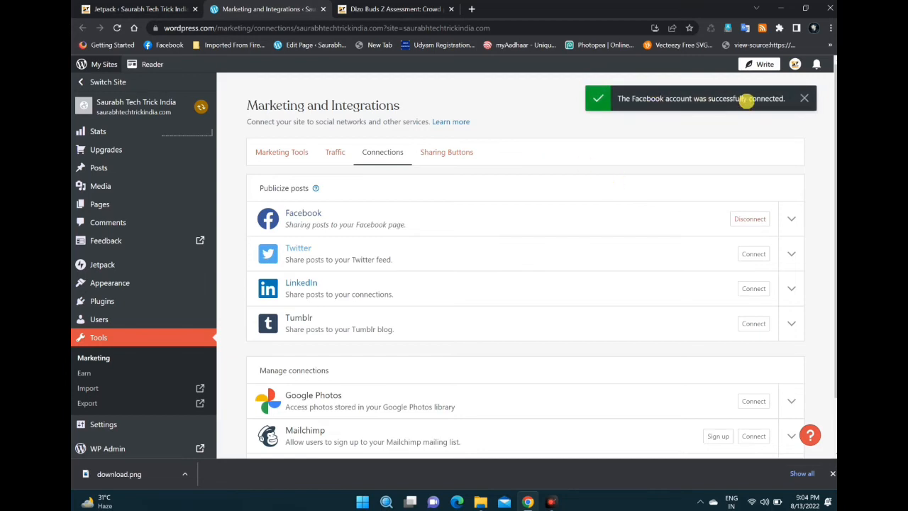
Step: Start connecting Twitter for publicizing posts and sign in with the Twitter account's username and password
scroll(431, 195, "down", 1)
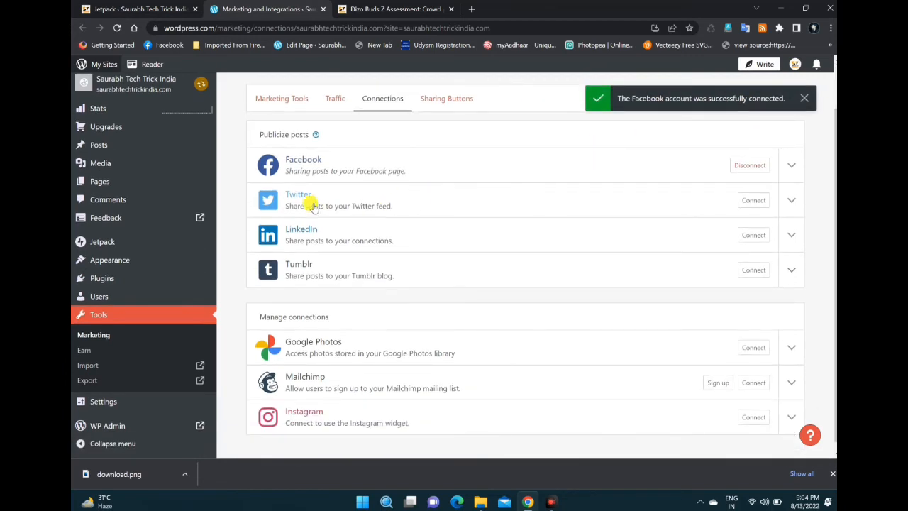
left_click(754, 199)
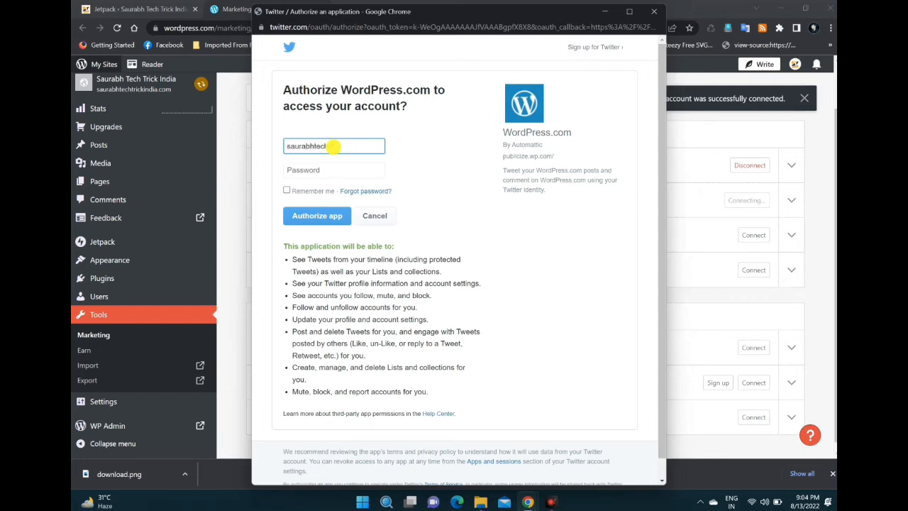
type("trick")
key("Tab")
key("Return")
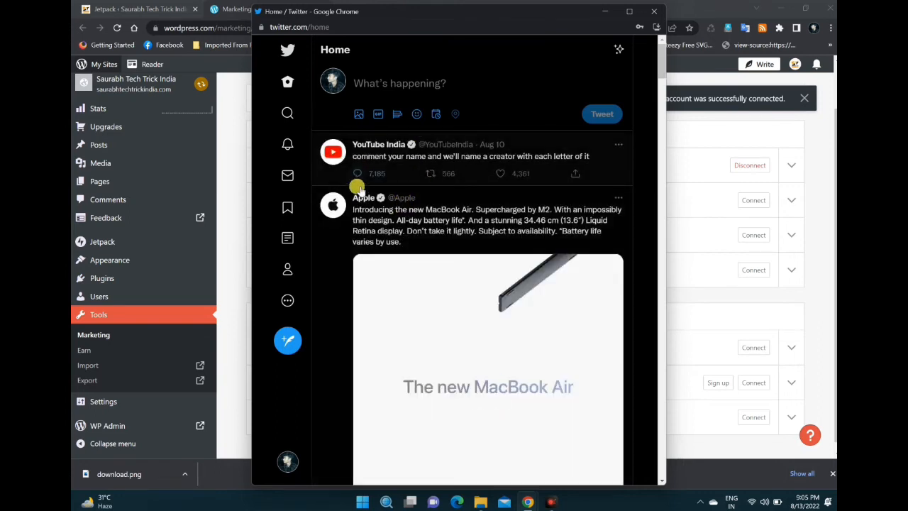
Step: Close the Twitter home window, restart the Twitter connection, authorize WordPress.com and connect the account
scroll(363, 198, "down", 1)
scroll(363, 198, "down", 3)
scroll(364, 198, "up", 5)
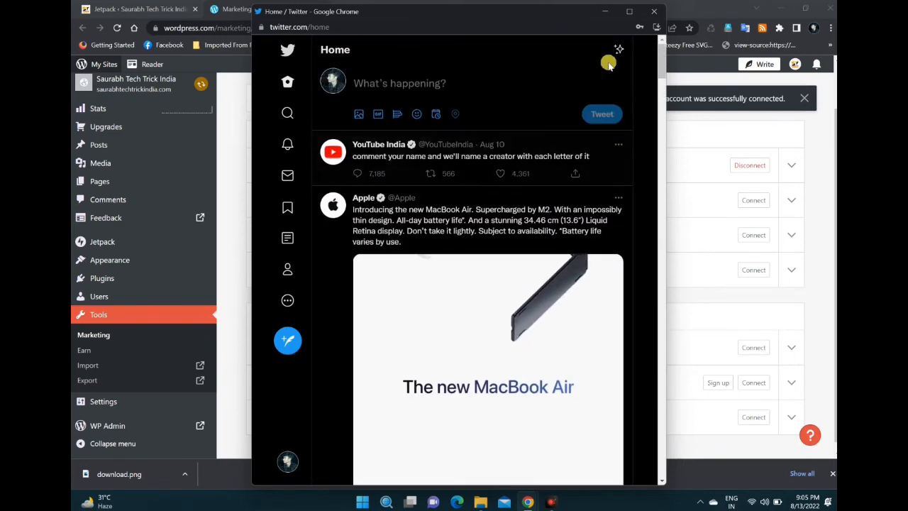
left_click(652, 12)
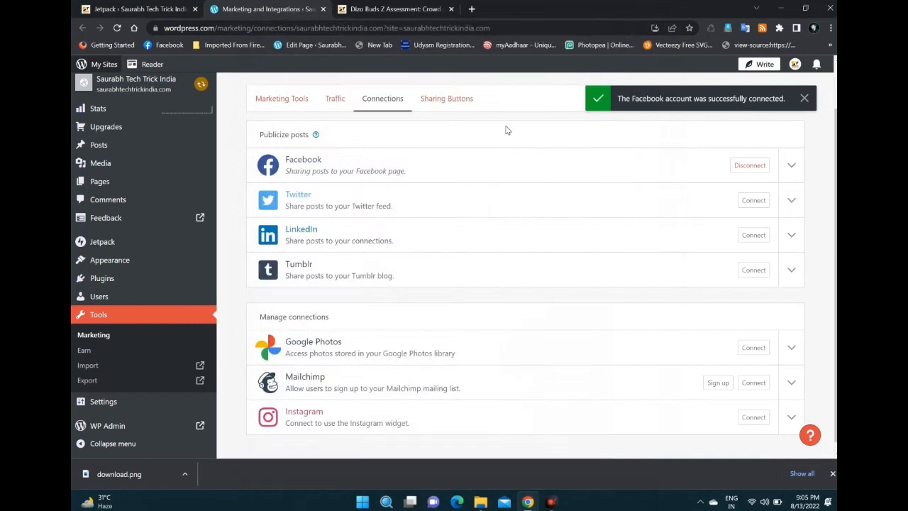
left_click(753, 200)
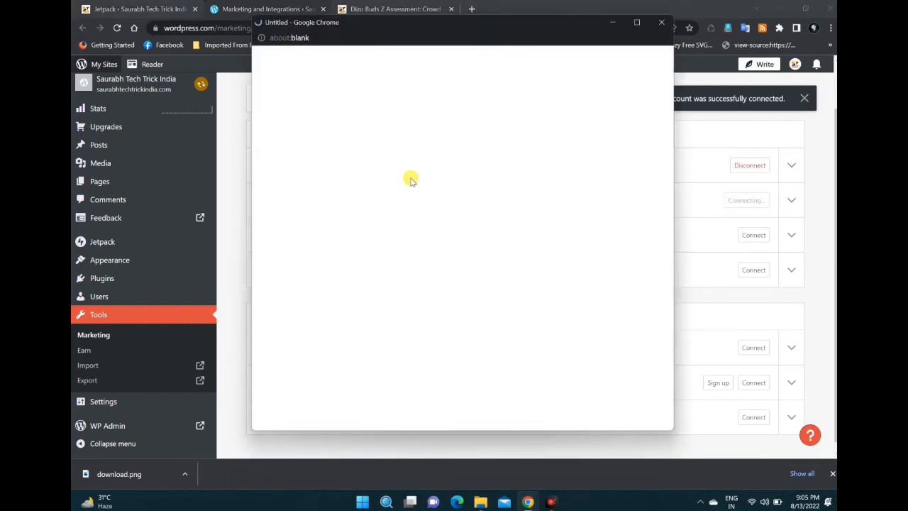
left_click(330, 158)
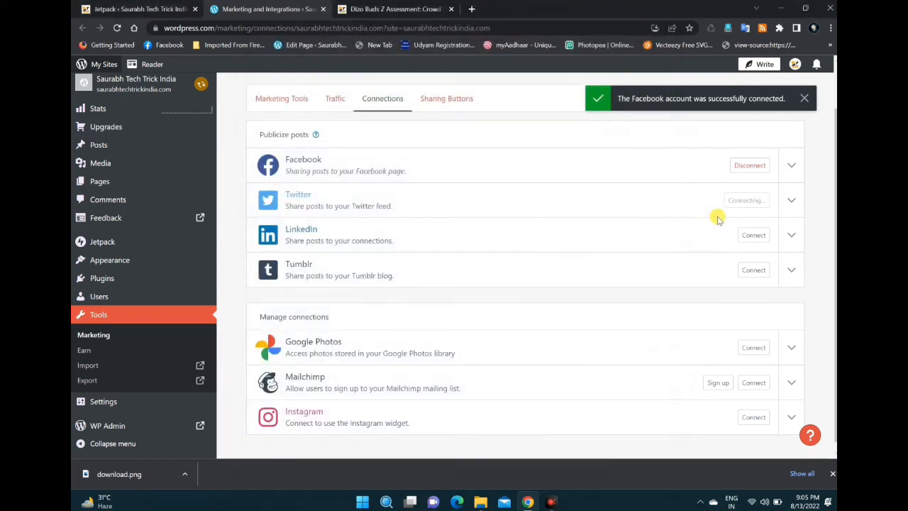
left_click(644, 319)
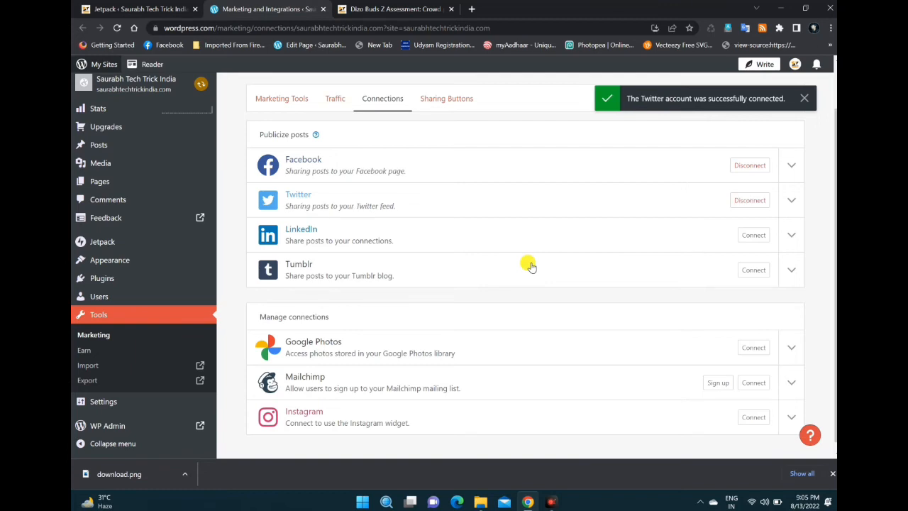
Step: Connect Instagram under Manage connections, allowing WordPress access to the profile information and media, and dismiss the notice
scroll(643, 322, "down", 1)
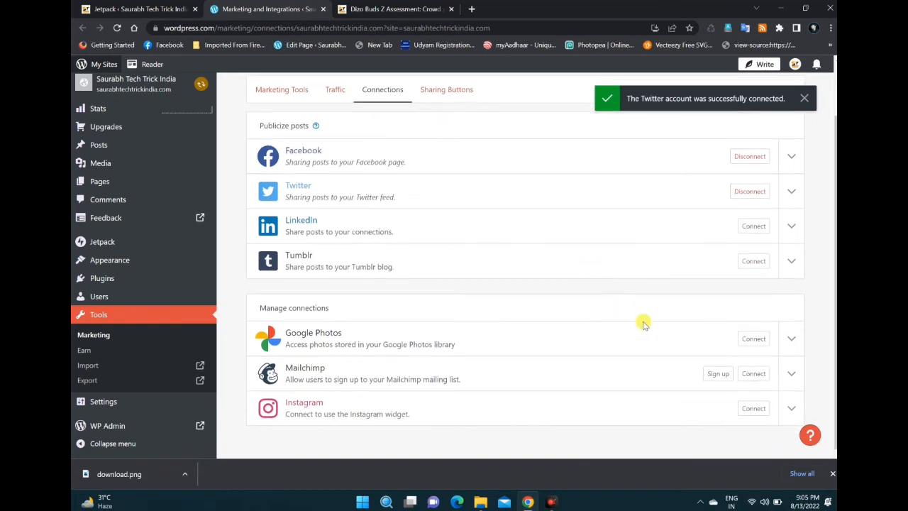
left_click(752, 409)
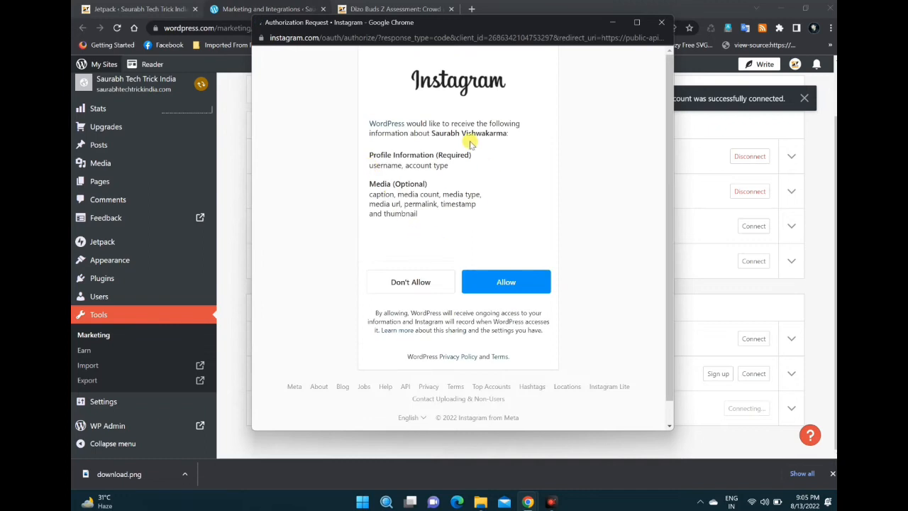
left_click(494, 282)
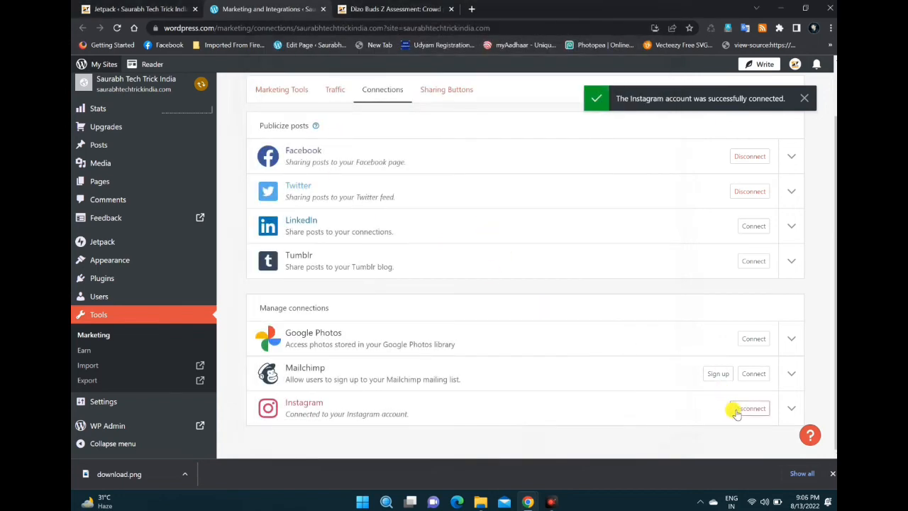
left_click(804, 99)
Step: Return to the Jetpack Sharing settings, reload them, and turn on Like buttons for posts and pages
scroll(179, 134, "up", 1)
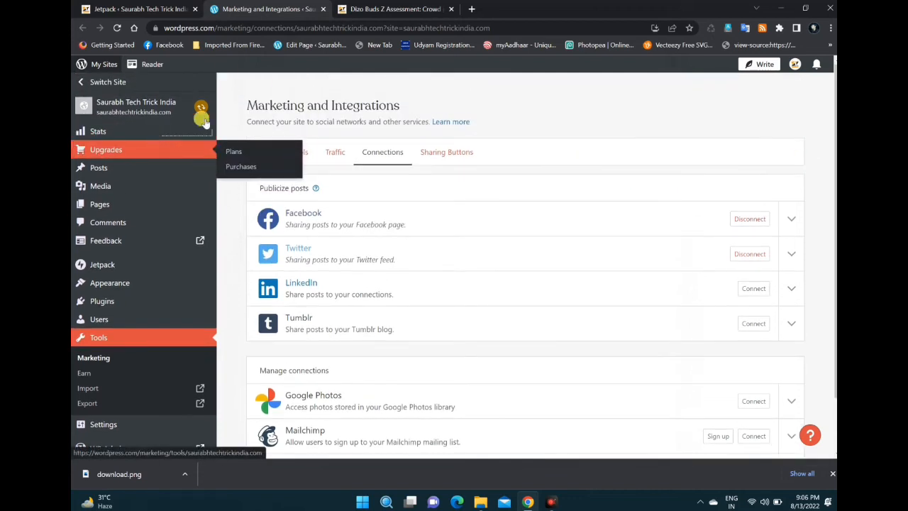
left_click(104, 9)
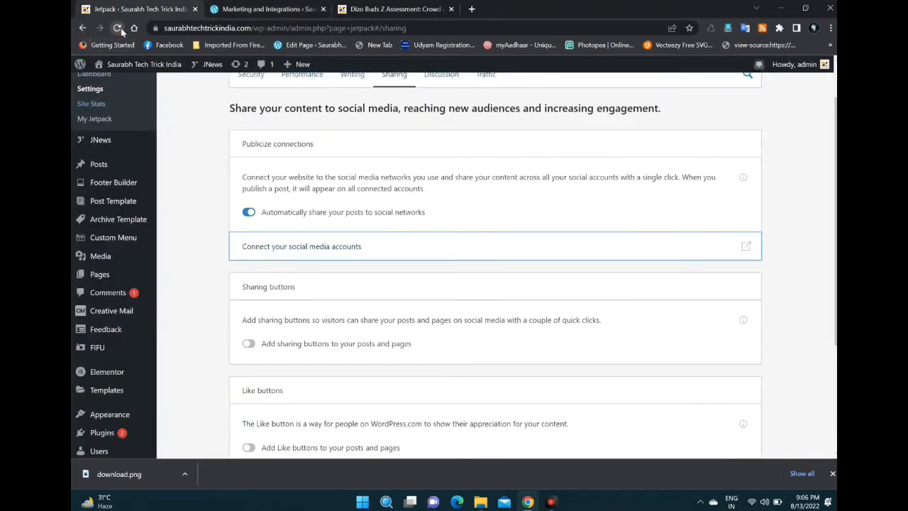
left_click(119, 28)
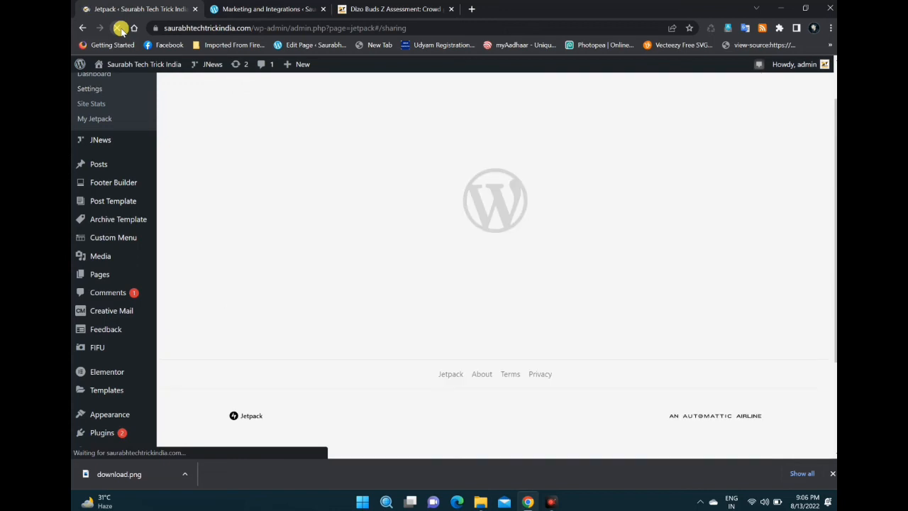
scroll(302, 227, "down", 1)
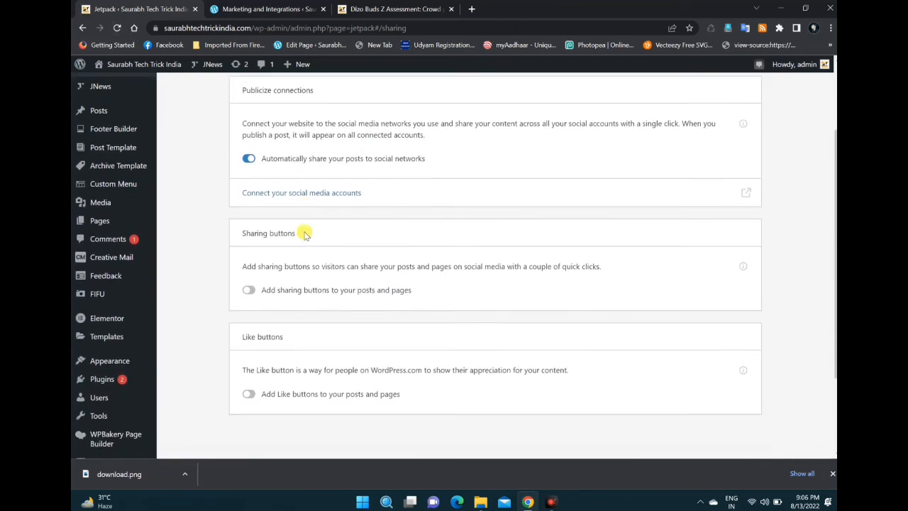
left_click(255, 397)
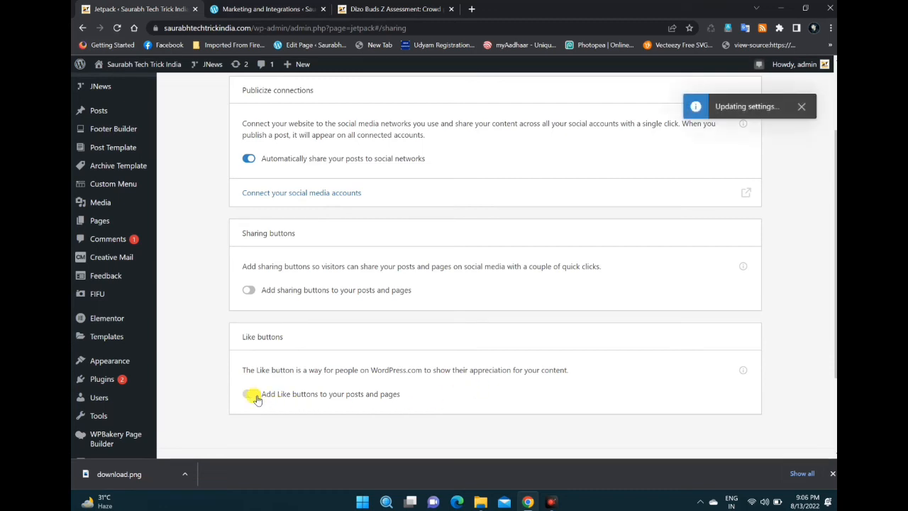
left_click(831, 473)
scroll(490, 188, "up", 2)
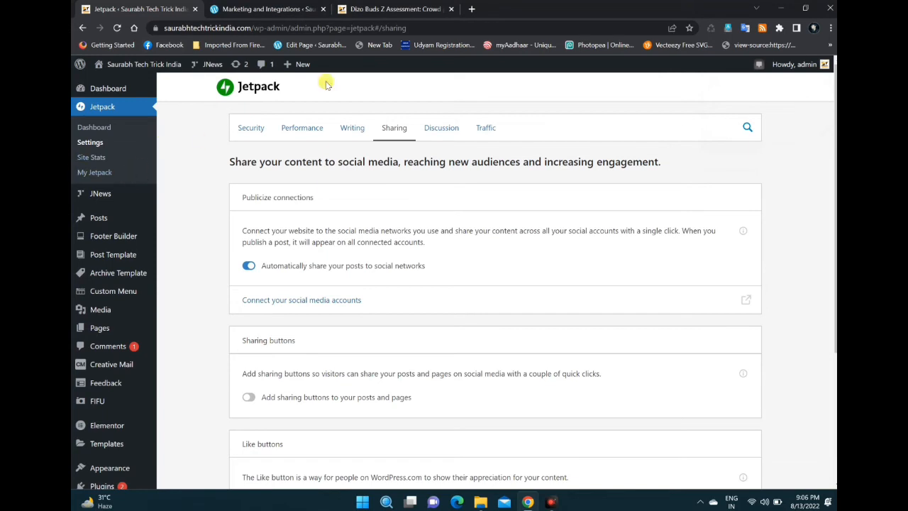
Step: Open an empty browser tab, then return to the WordPress admin and start a new post from the Posts list
left_click(469, 8)
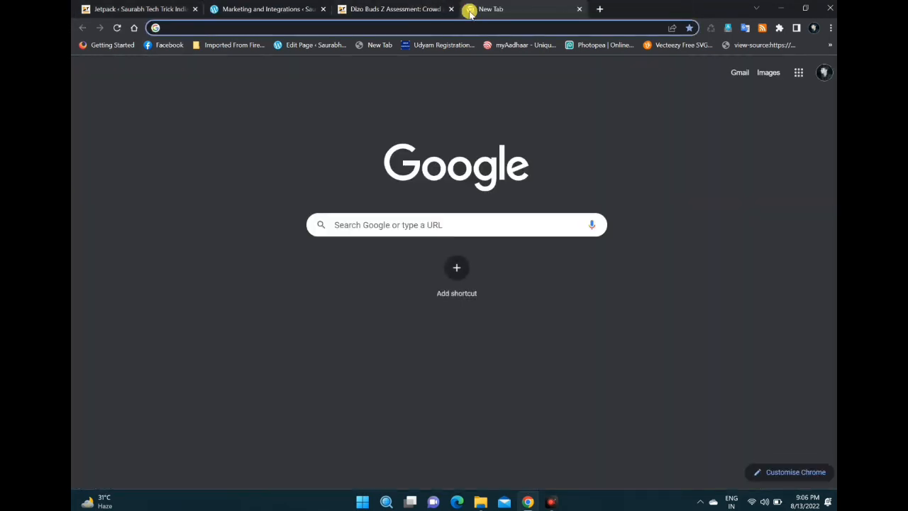
left_click(101, 7)
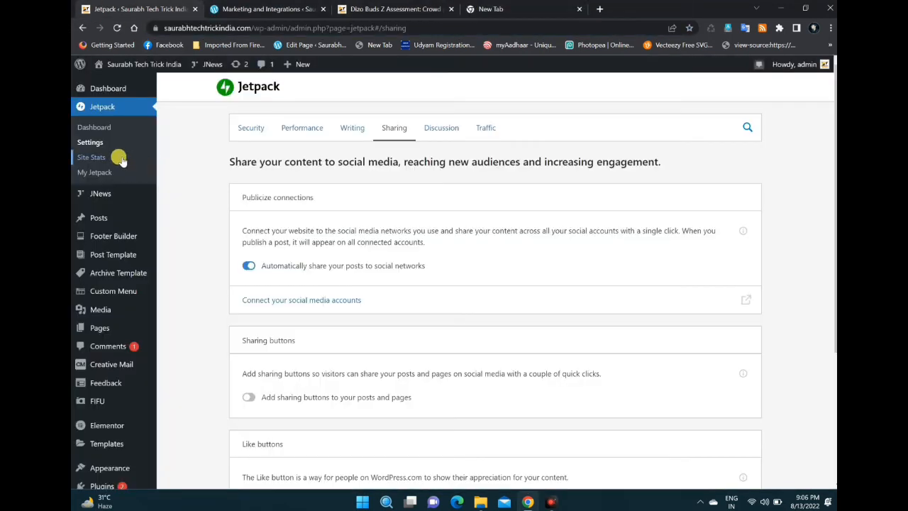
mouse_move(106, 194)
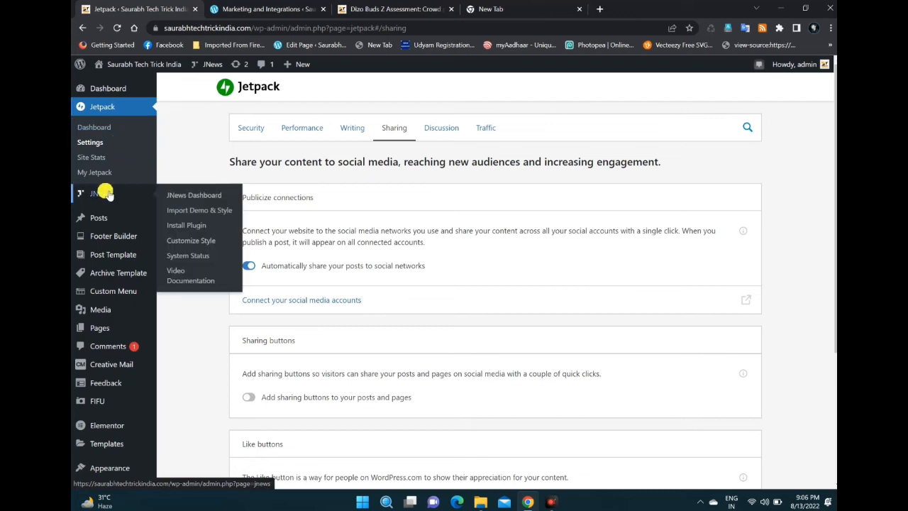
mouse_move(99, 217)
left_click(179, 222)
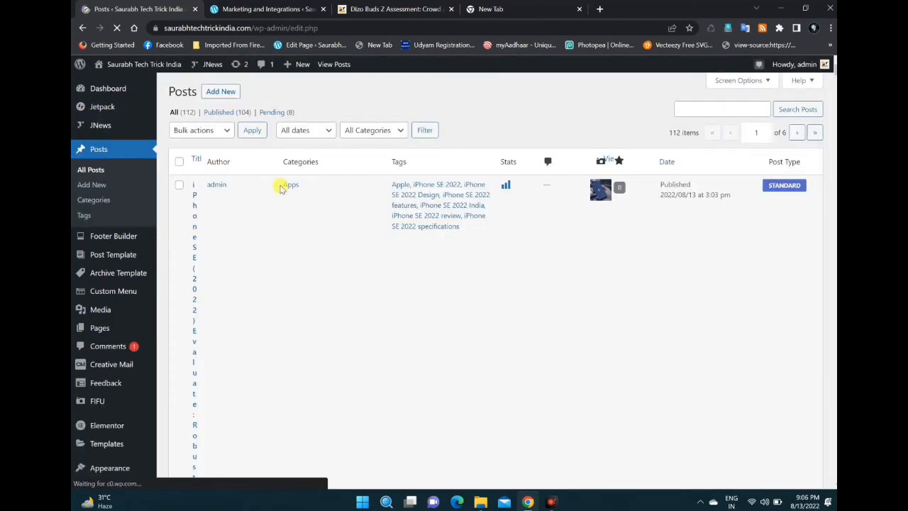
left_click(231, 90)
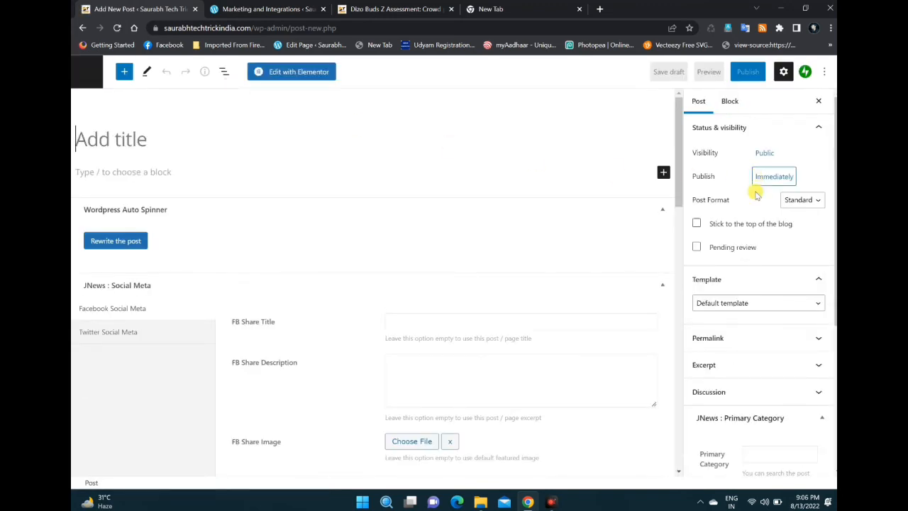
Step: Examine the new post's settings, including the categories, excerpt, discussion and primary category sections
scroll(756, 220, "down", 3)
scroll(759, 239, "down", 1)
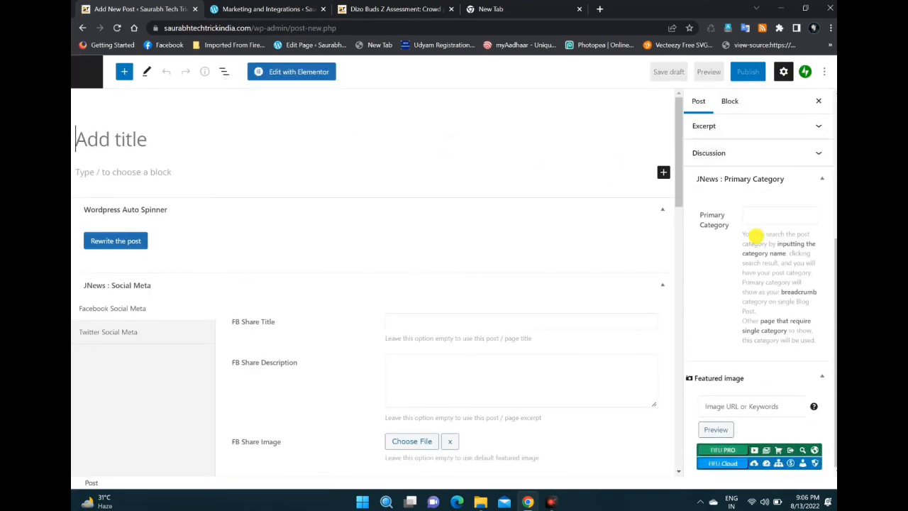
scroll(757, 237, "up", 4)
scroll(751, 218, "up", 1)
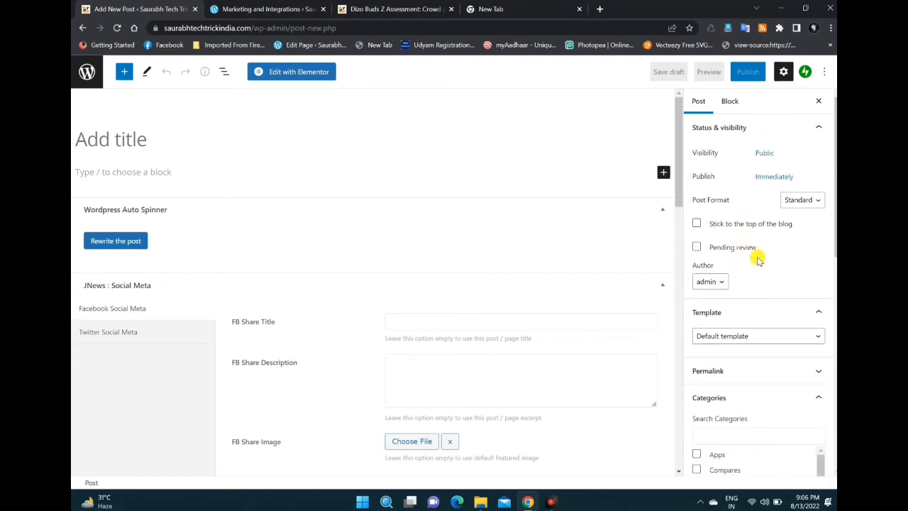
scroll(757, 261, "down", 6)
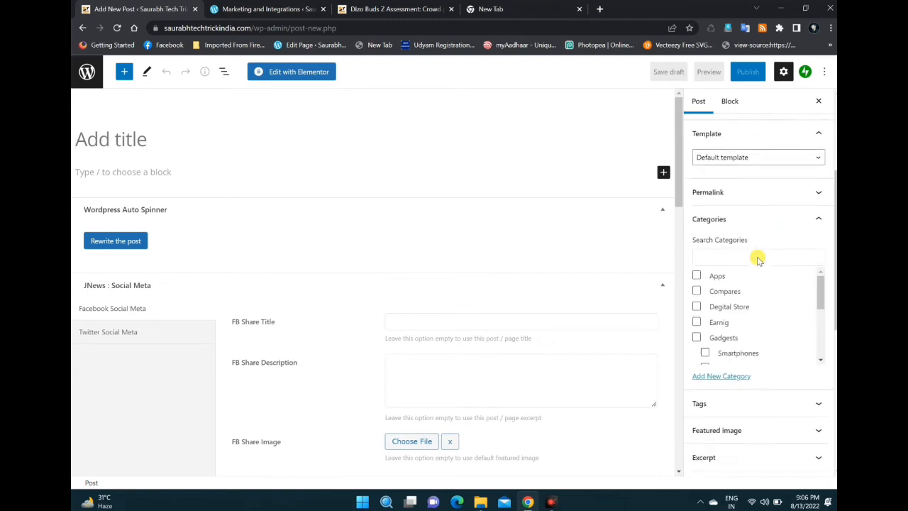
scroll(756, 256, "down", 4)
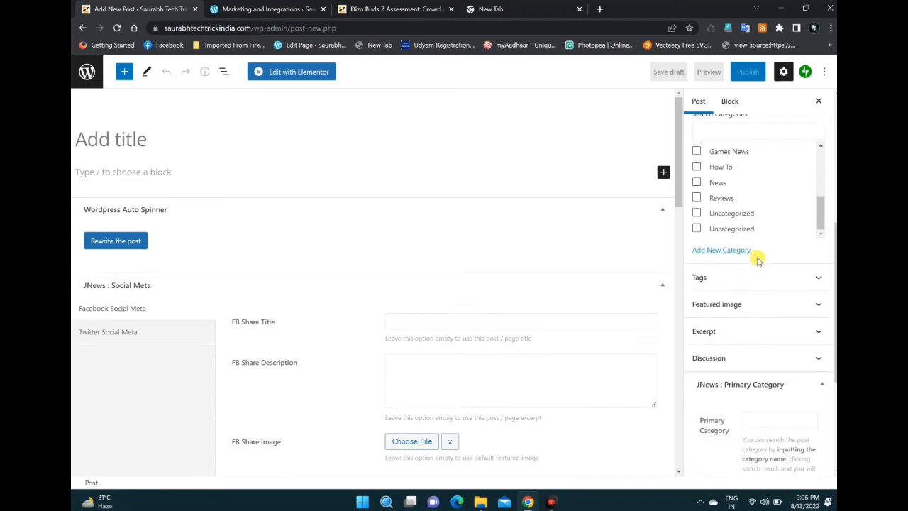
left_click(745, 312)
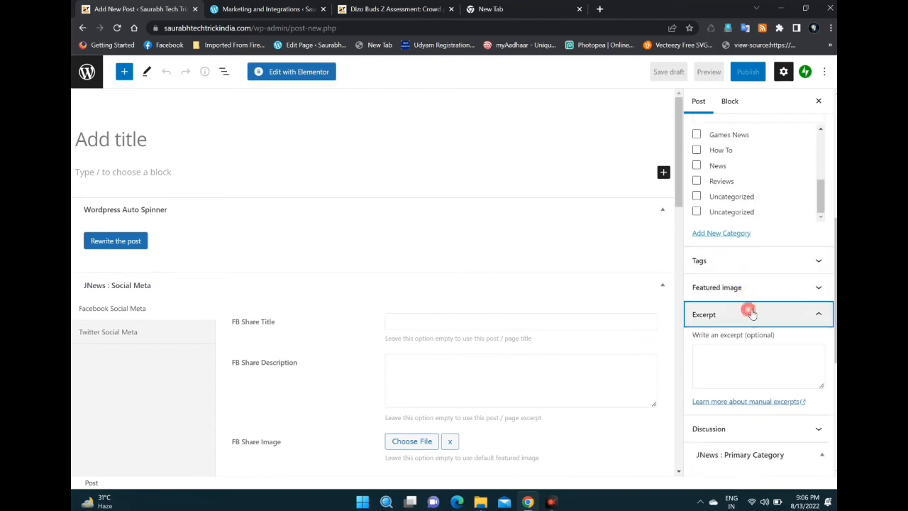
left_click(749, 312)
left_click(752, 341)
left_click(746, 341)
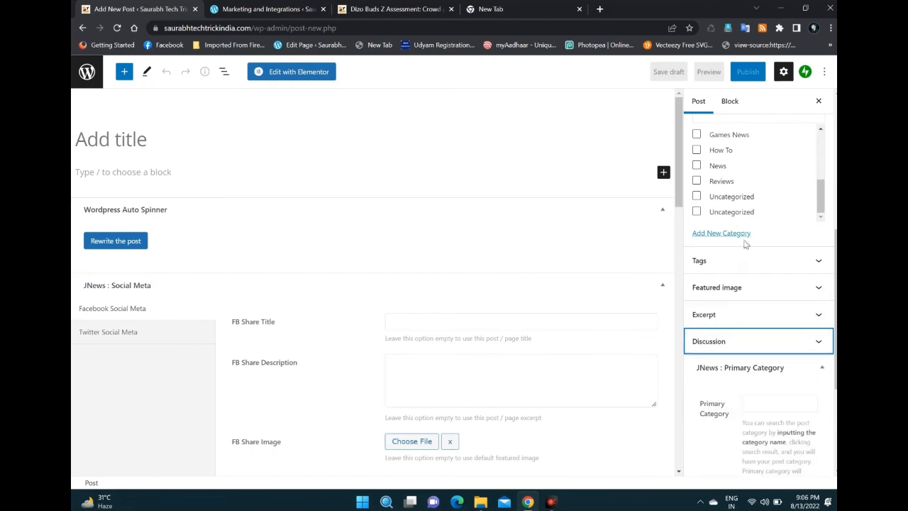
scroll(743, 242, "down", 5)
scroll(734, 291, "up", 4)
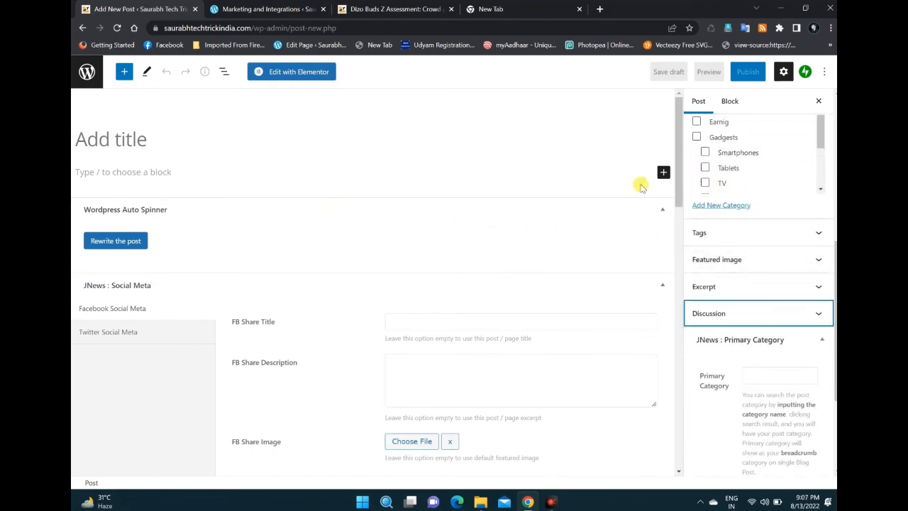
Step: Leave the empty post and run the Smartphones campaign from the Automatic plugin's campaign list
left_click(82, 29)
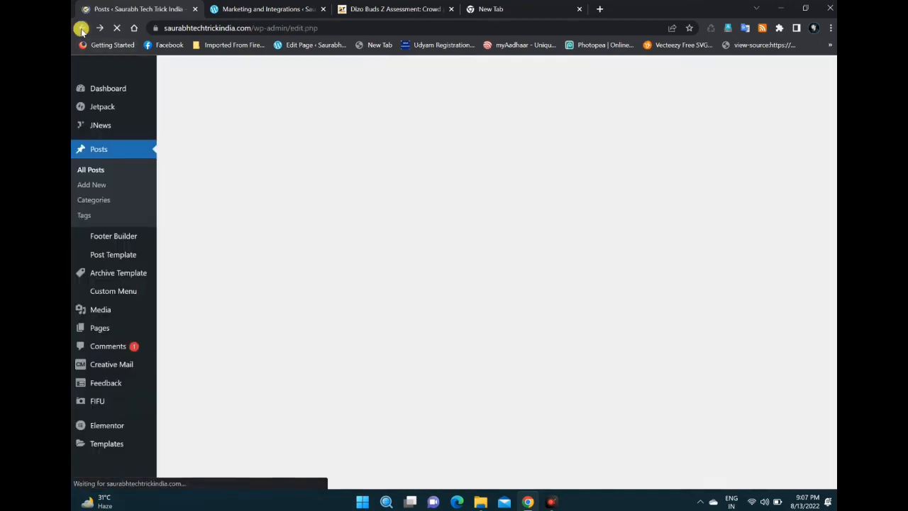
scroll(90, 268, "down", 1)
scroll(90, 267, "down", 2)
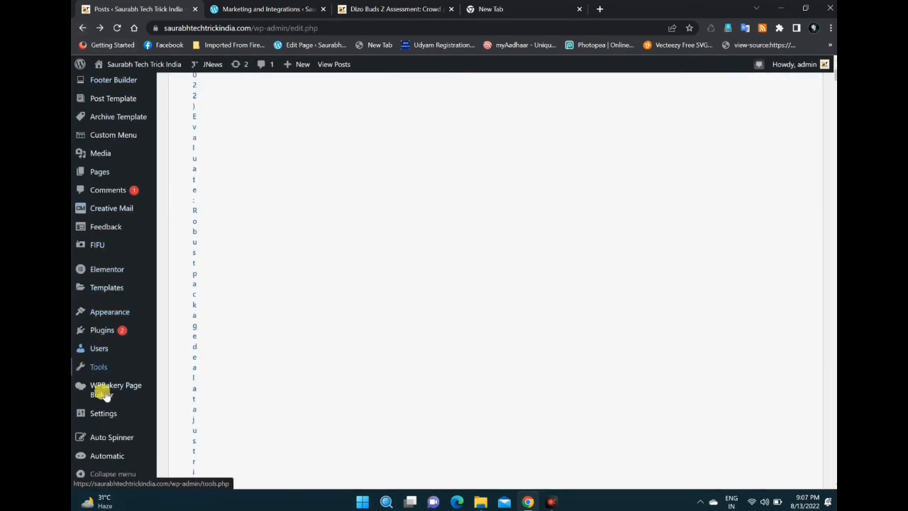
left_click(109, 458)
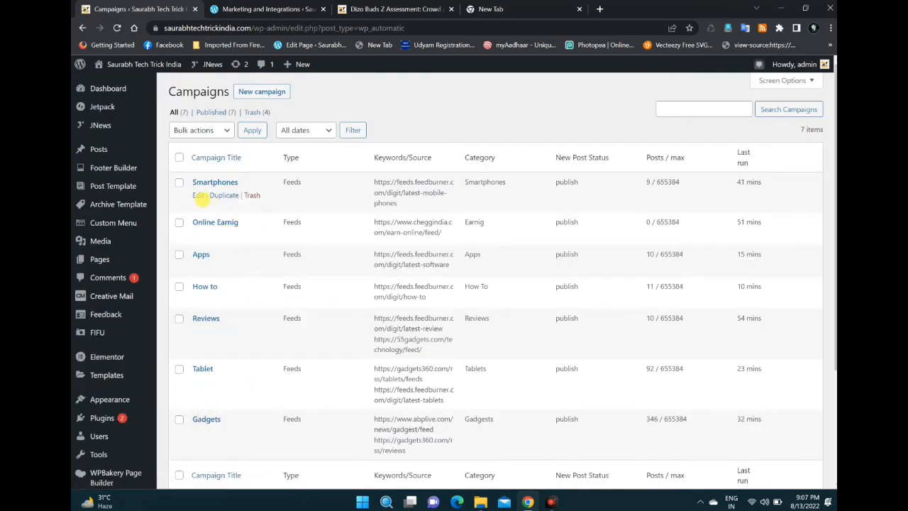
left_click(202, 196)
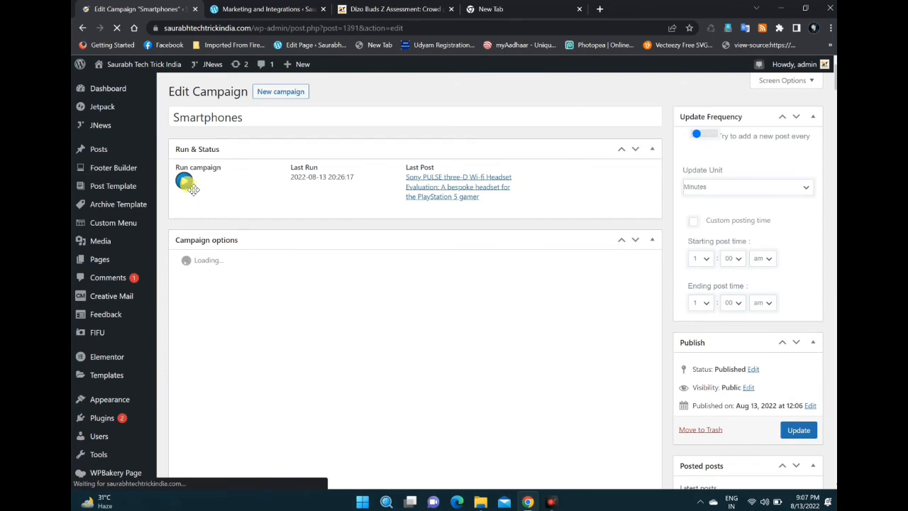
left_click(187, 184)
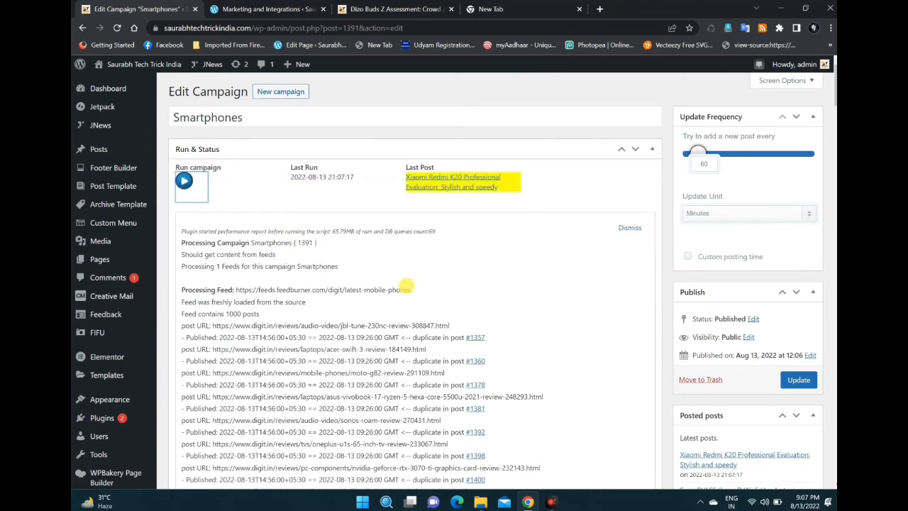
Step: Open the Facebook page facebook.com/saurabhtechtrickindia.in in the empty browser tab
left_click(535, 10)
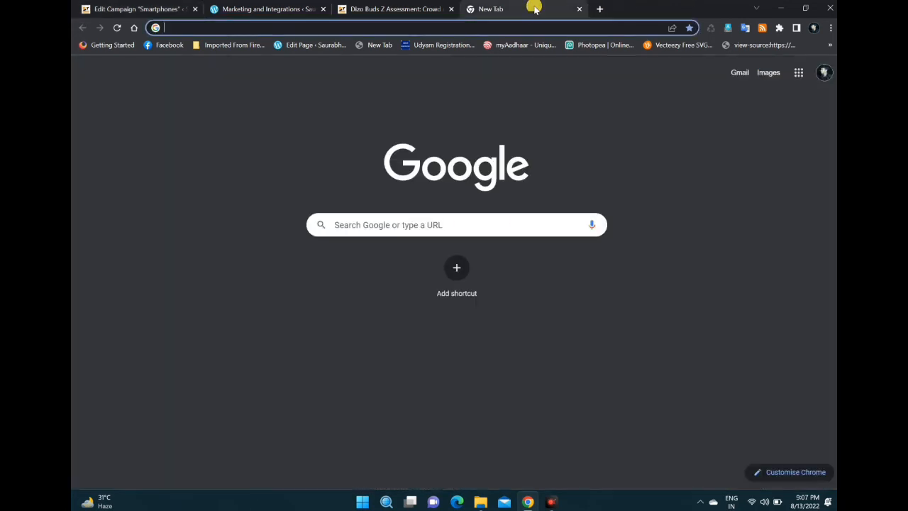
type("fa")
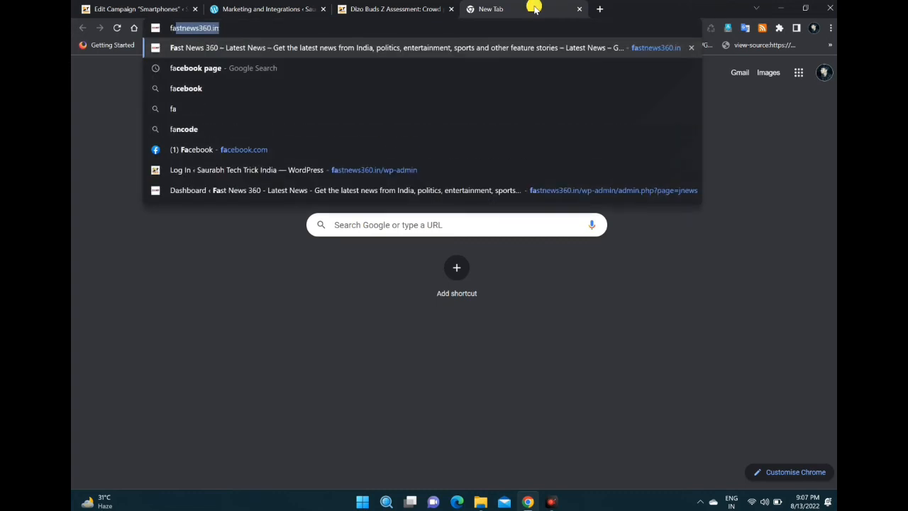
key("BackSpace")
key("BackSpace")
key("BackSpace")
type("facebook.com")
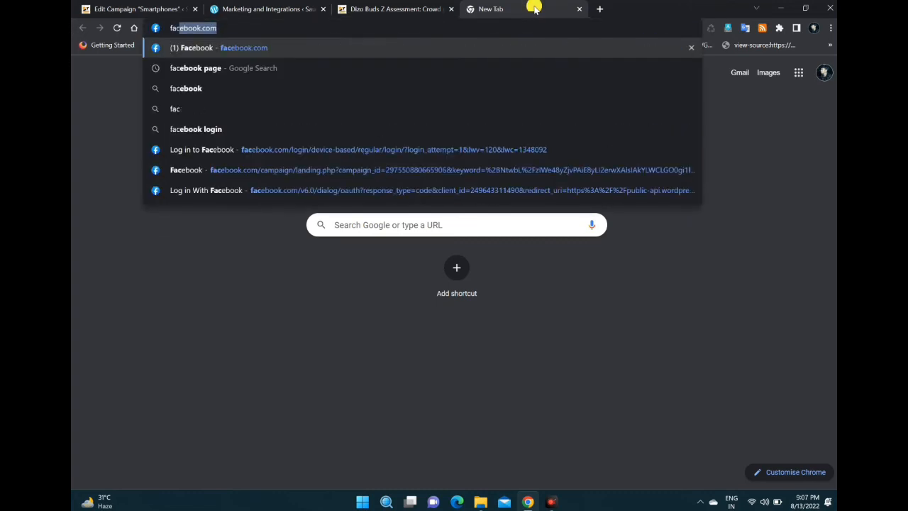
left_click(308, 26)
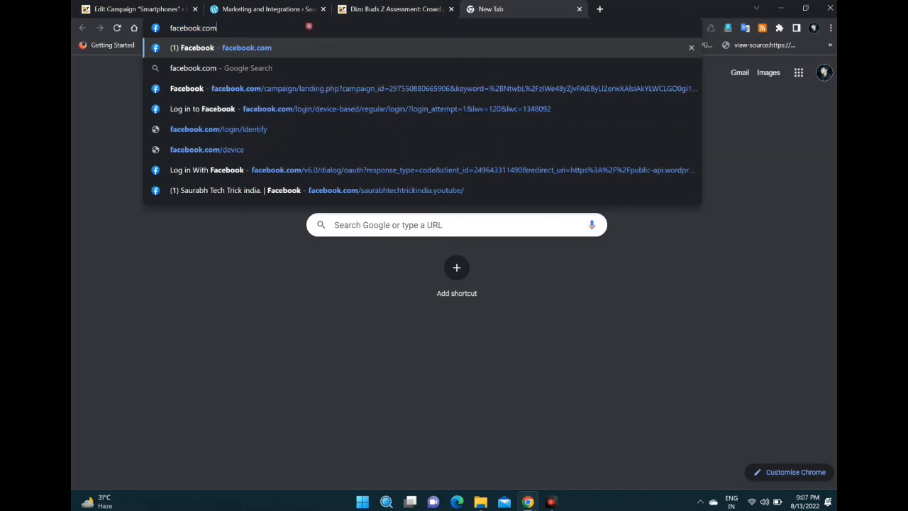
type("/s")
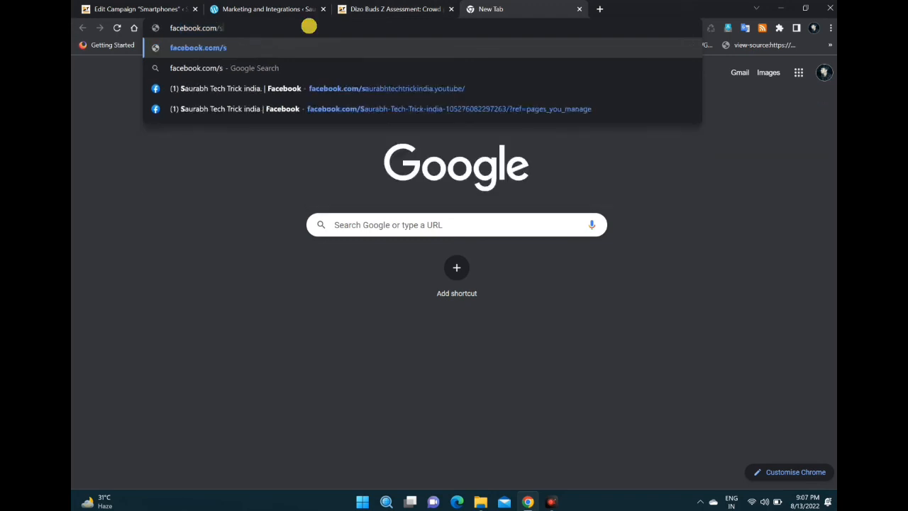
type("aurabh")
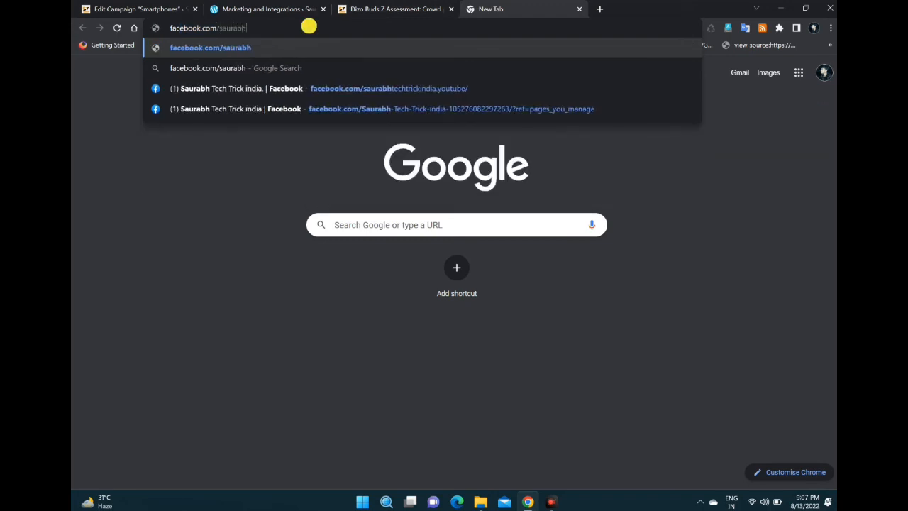
type("tec")
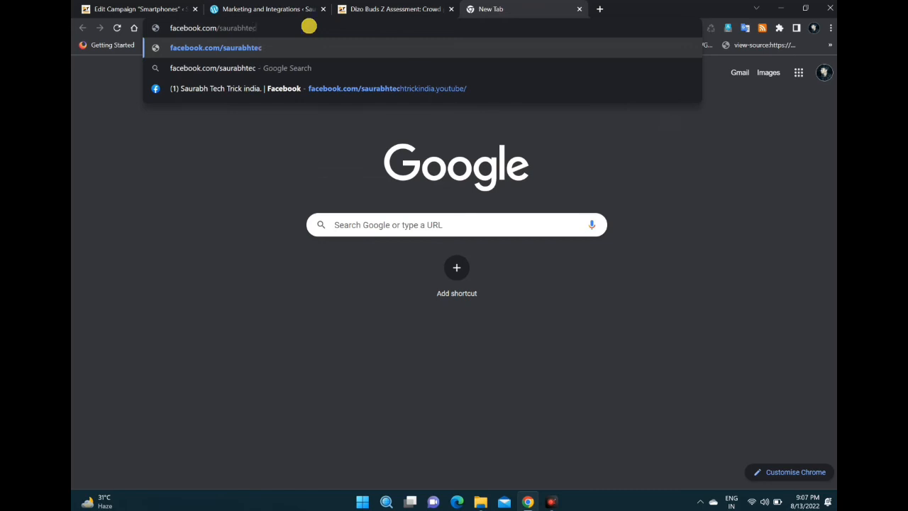
type("htricki")
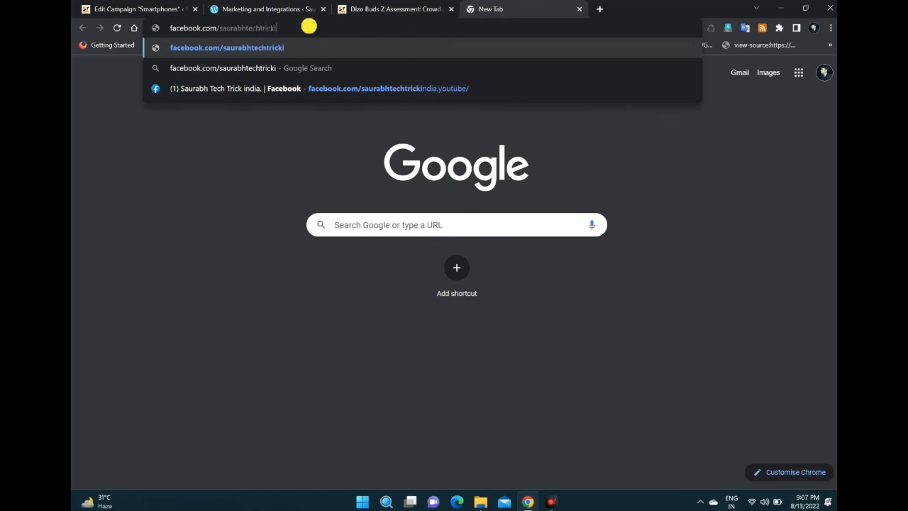
type("ndia.in")
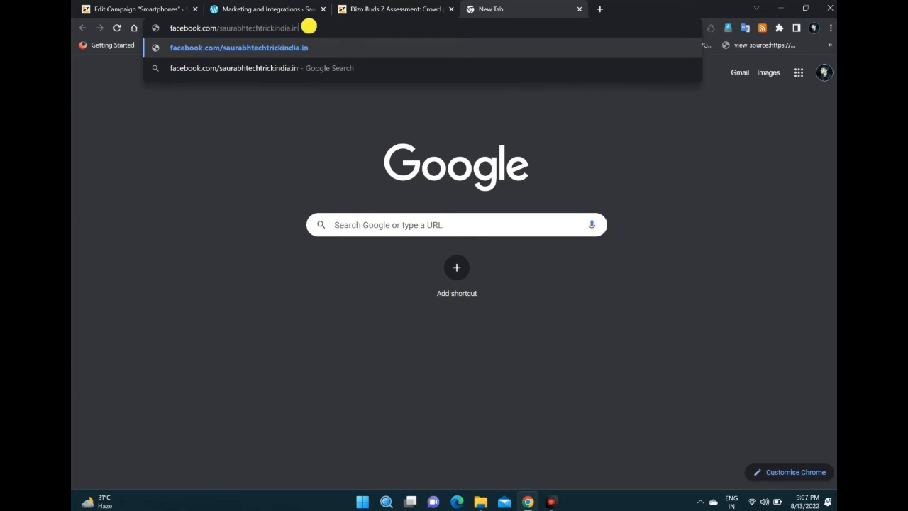
key("Return")
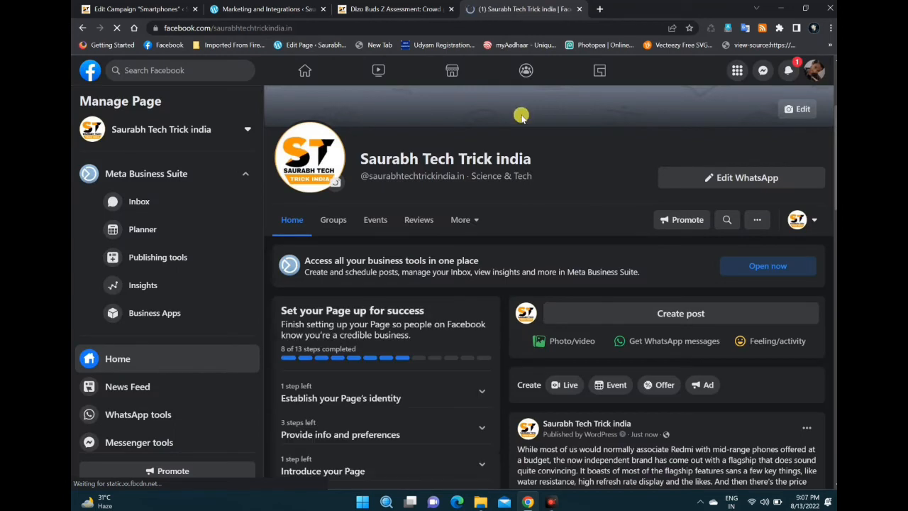
Step: Check the newest WordPress-published post on the Facebook page, including its publishing time
scroll(522, 121, "down", 3)
scroll(553, 255, "down", 1)
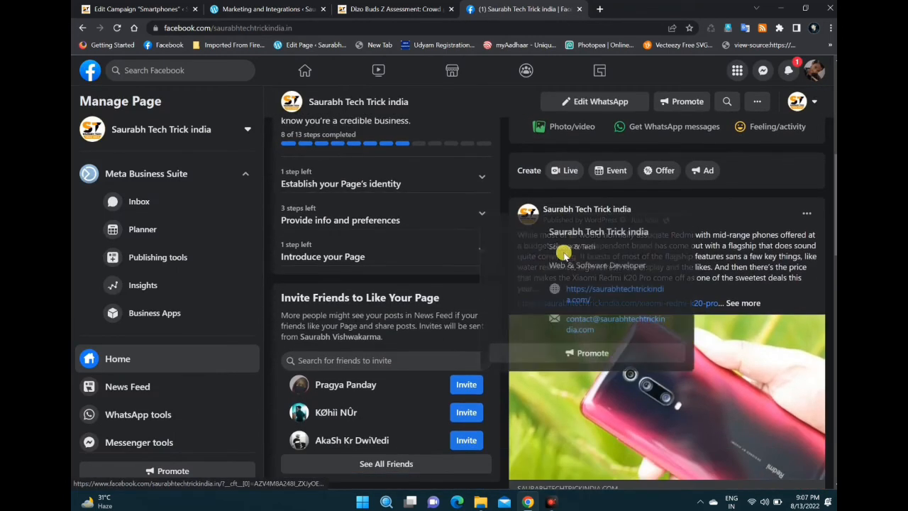
scroll(780, 219, "down", 2)
scroll(780, 219, "up", 1)
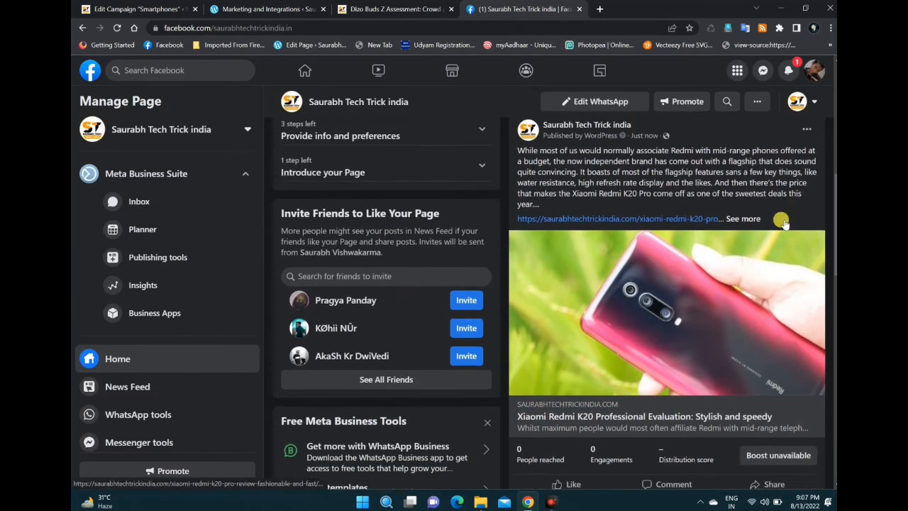
left_click_drag(659, 166, 631, 166)
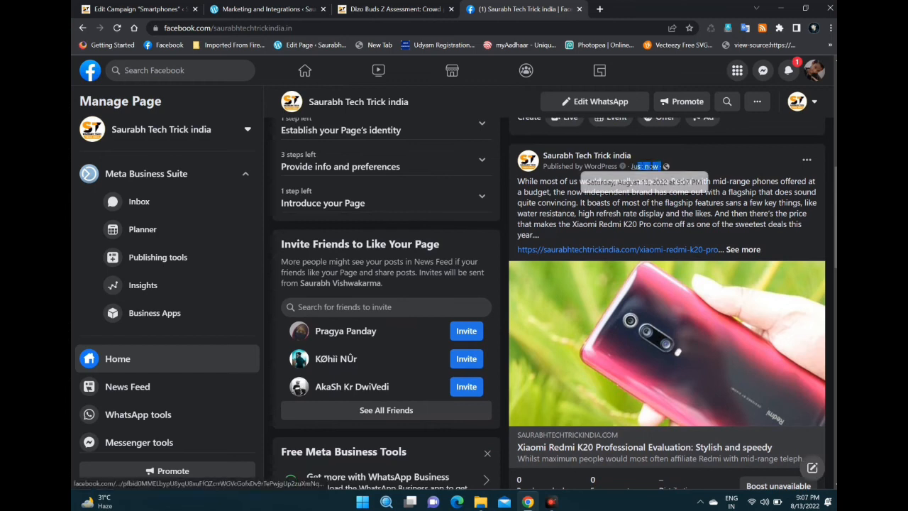
left_click(721, 163)
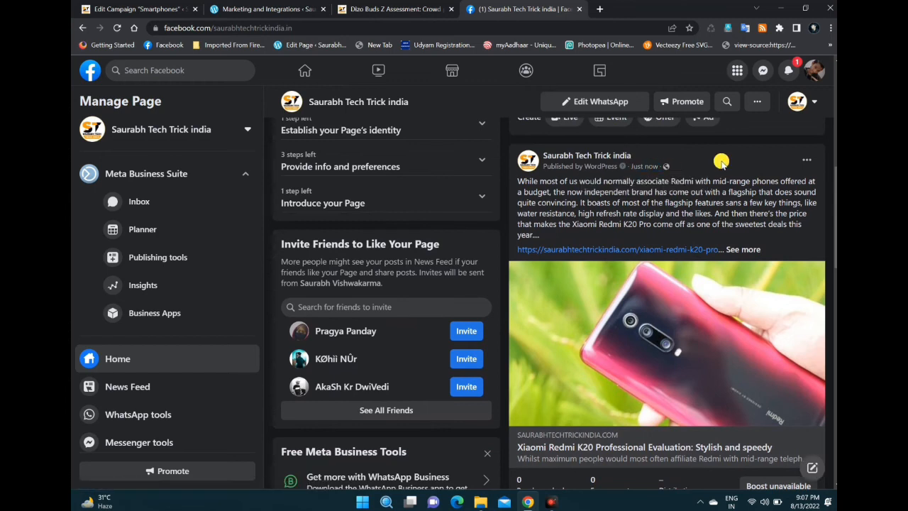
Step: Like the Xiaomi Redmi K20 post as the page and look through the rest of the page's posts
scroll(721, 167, "down", 2)
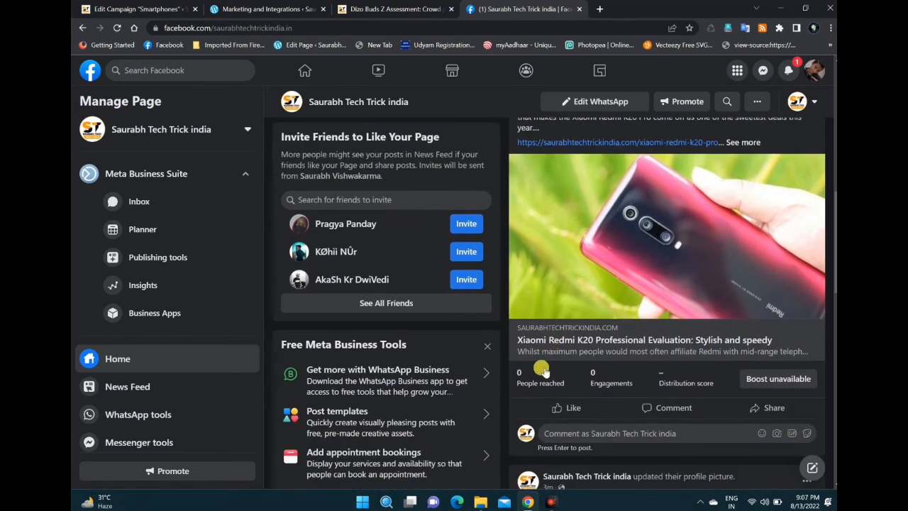
scroll(539, 378, "down", 1)
left_click(570, 354)
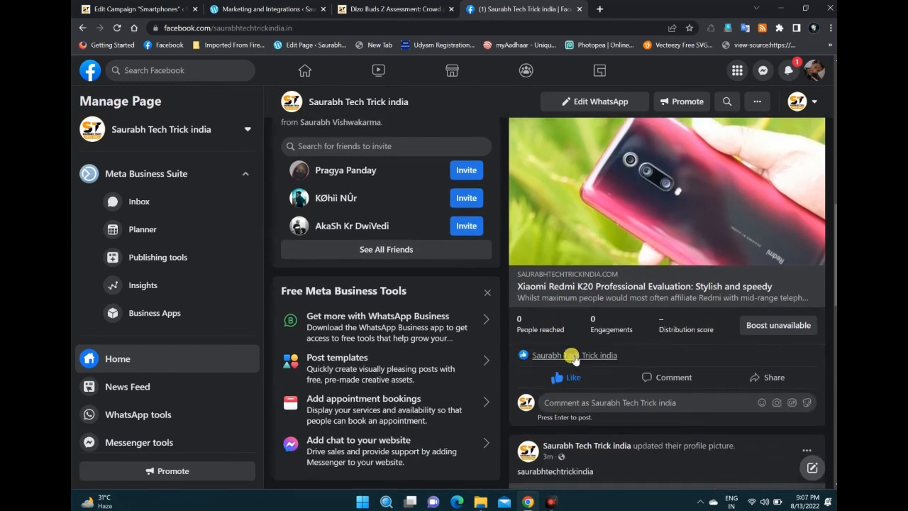
scroll(646, 289, "down", 3)
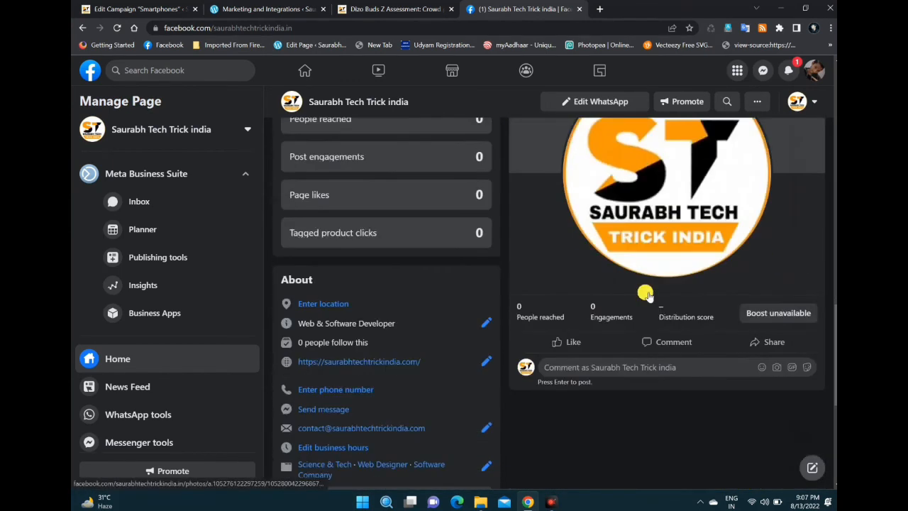
scroll(644, 275, "up", 10)
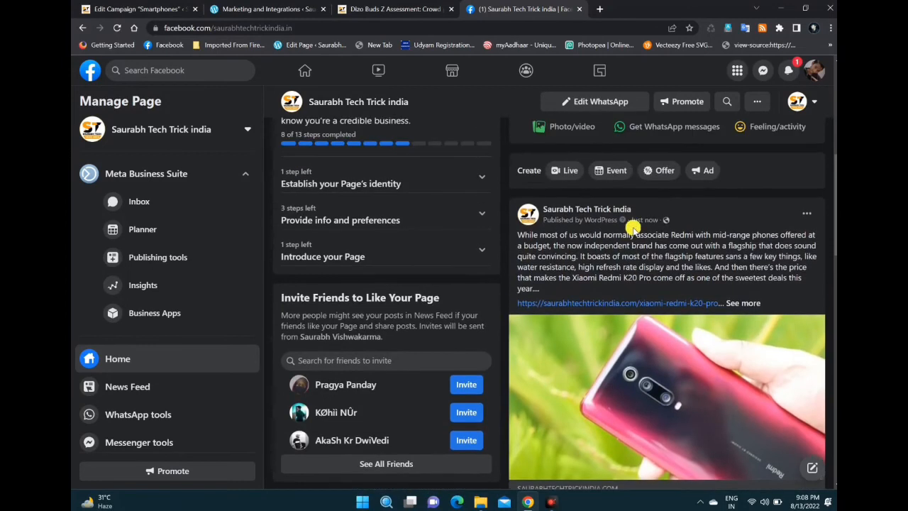
Step: Open the Instagram profile instagram.com/saurabhtechtrickindia in a new browser tab
scroll(633, 250, "up", 1)
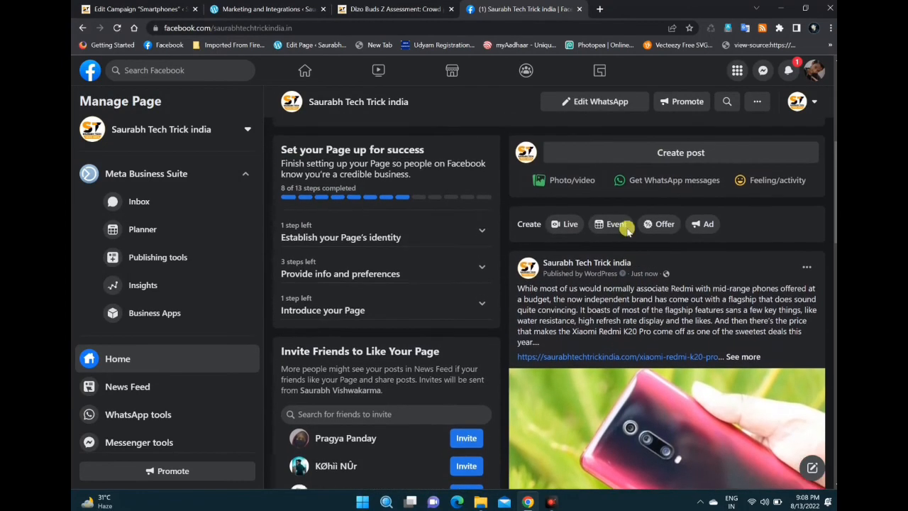
left_click(600, 9)
left_click(309, 28)
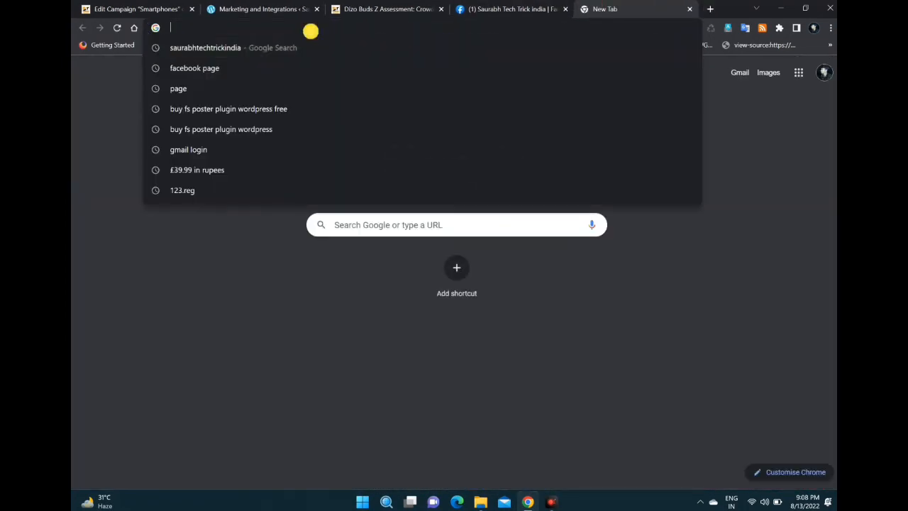
type("saurabhtechtrickindia.com")
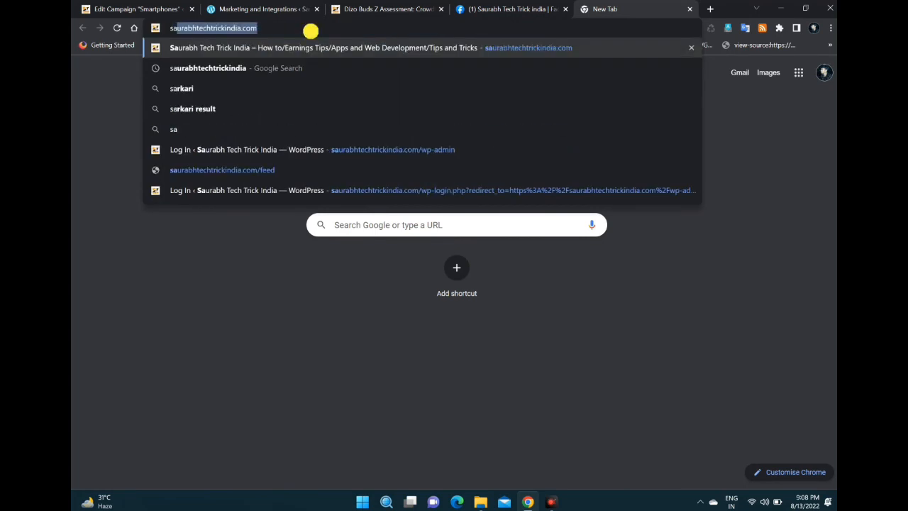
key("Right")
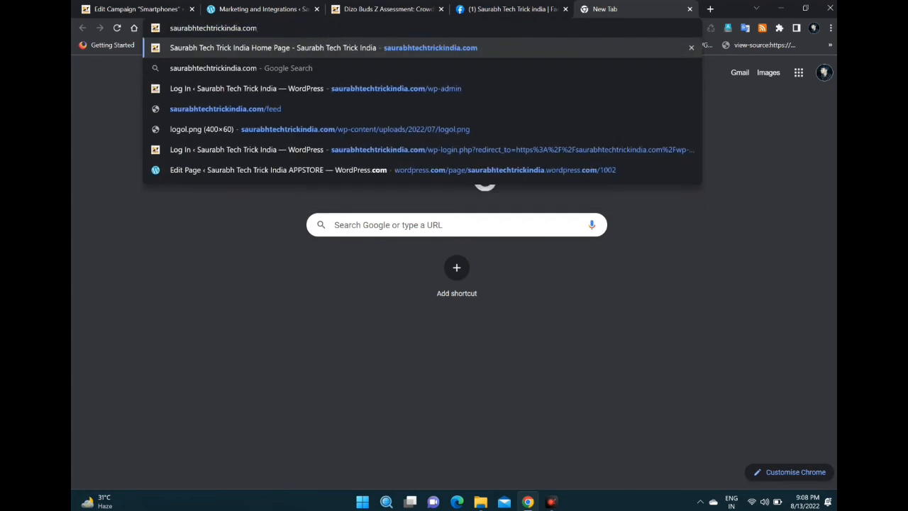
key("BackSpace")
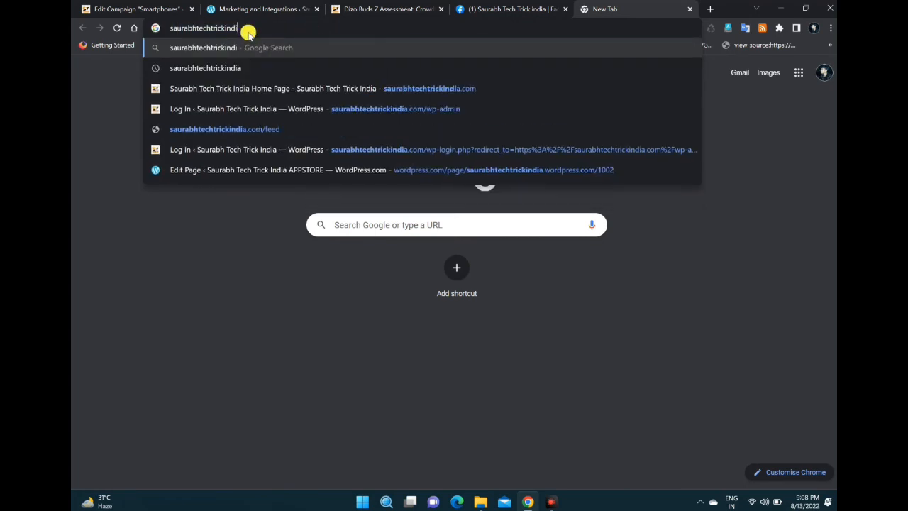
left_click(171, 29)
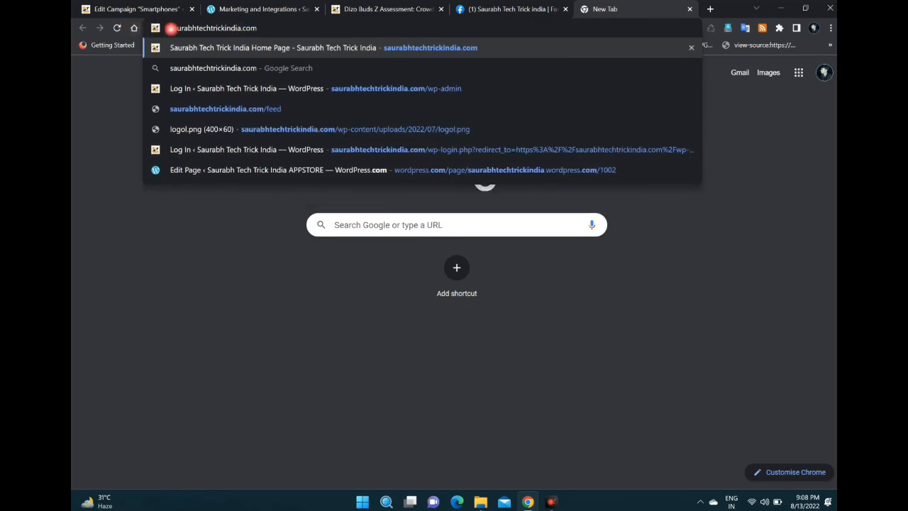
type("instagra")
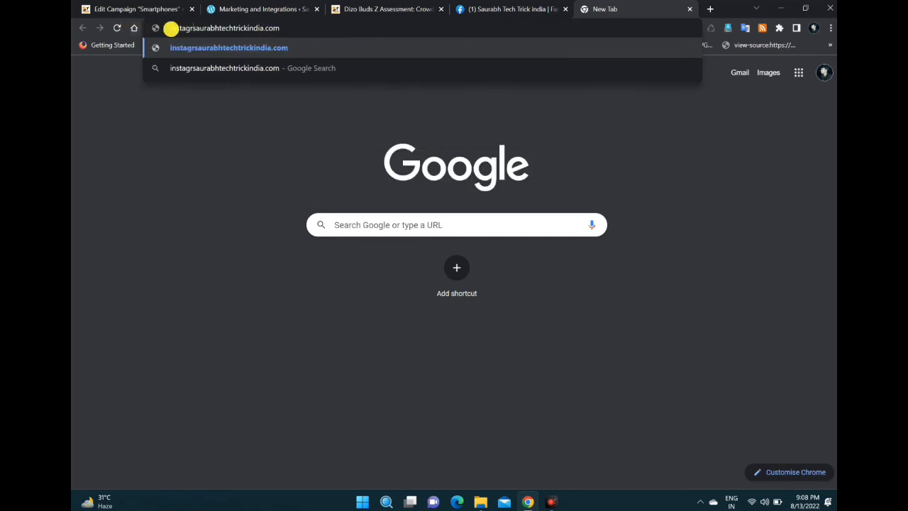
type("m")
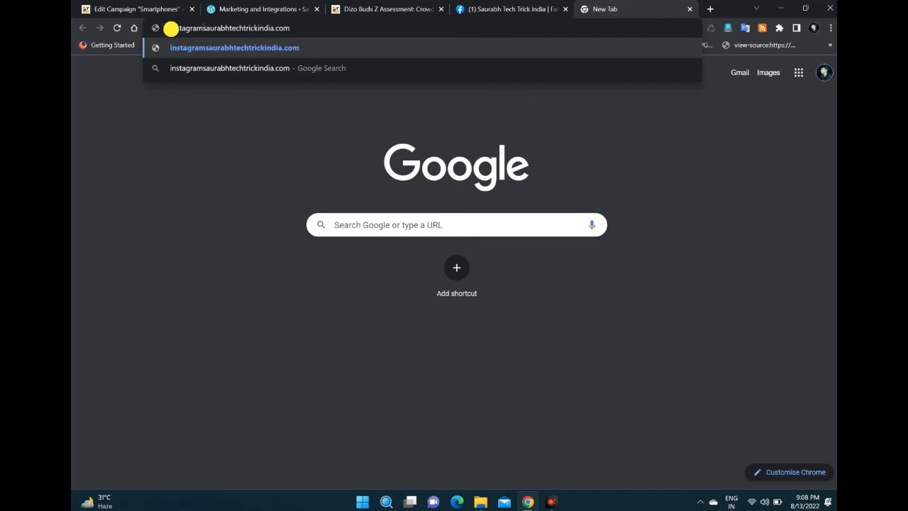
type(".com")
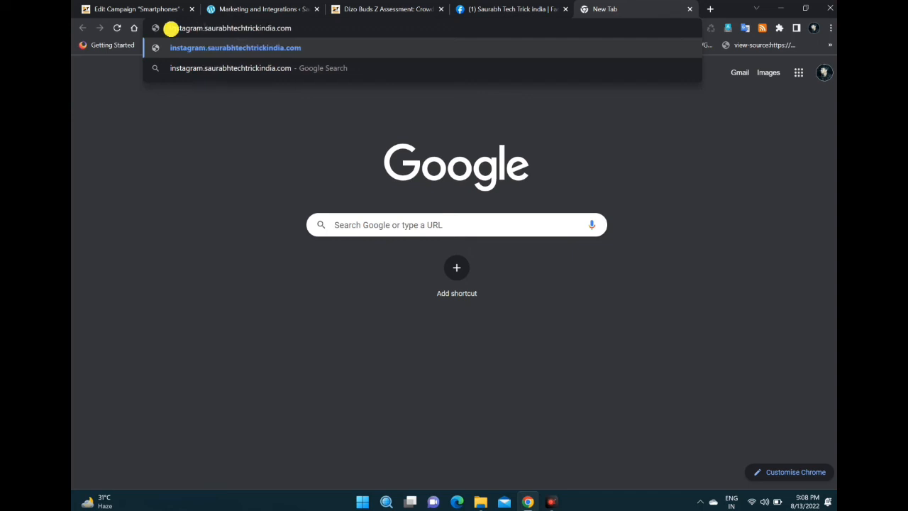
type("/")
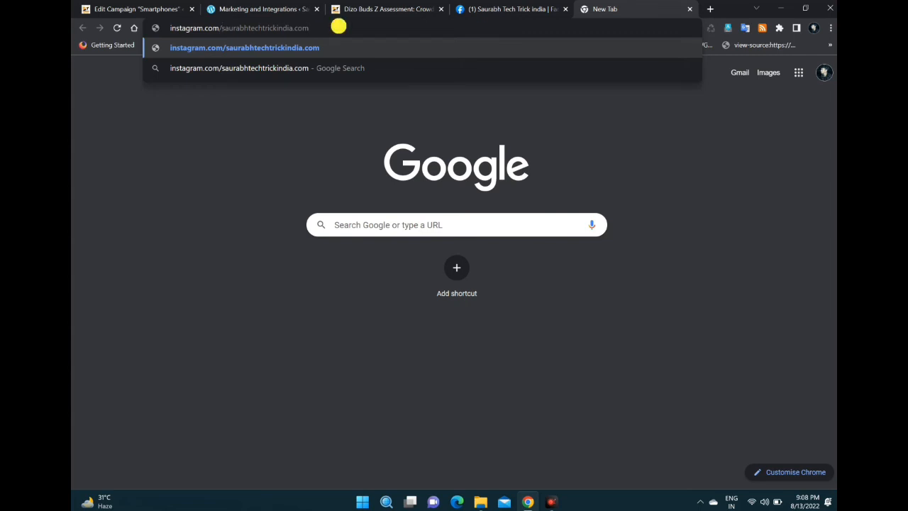
key("BackSpace")
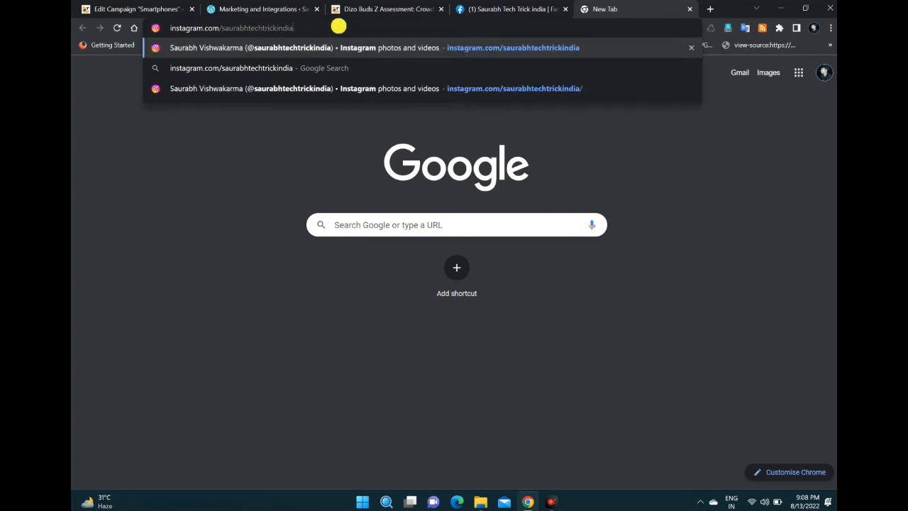
key("Return")
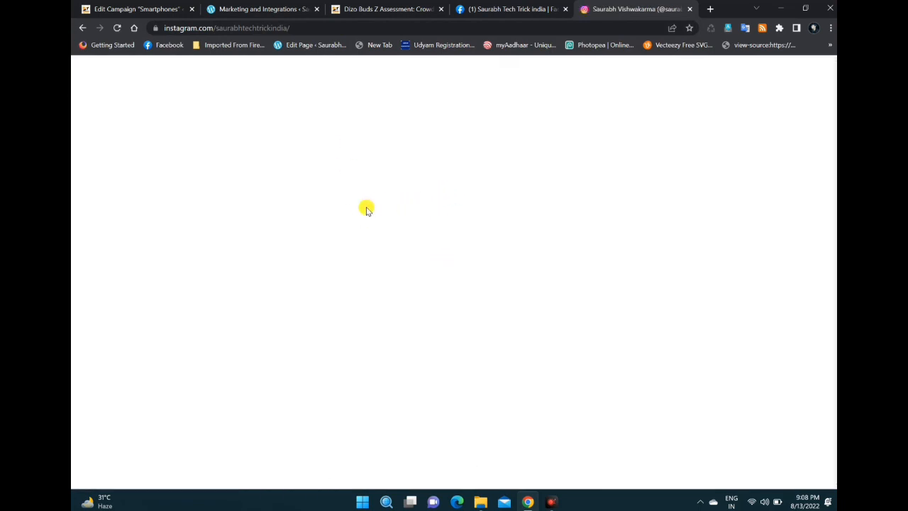
Step: Look through the Instagram profile's post grid for the newly shared campaign post
scroll(367, 208, "down", 3)
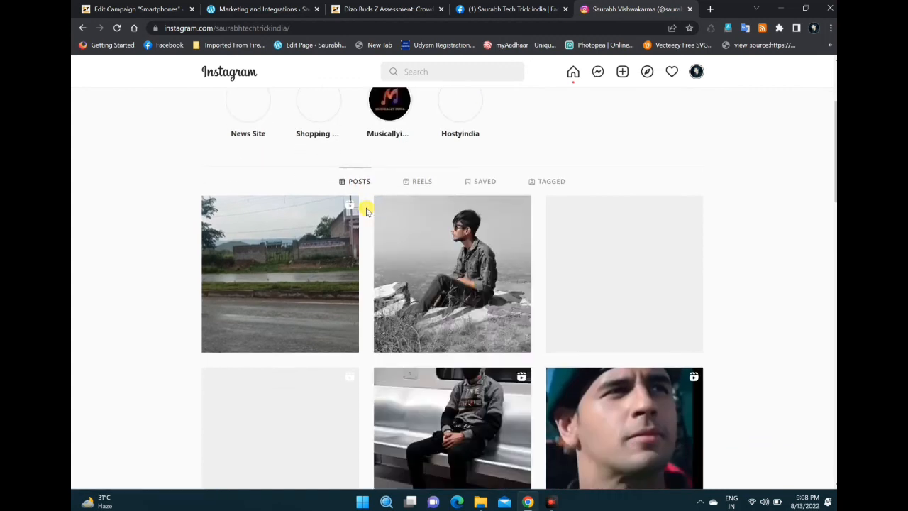
scroll(387, 192, "down", 2)
scroll(383, 190, "up", 2)
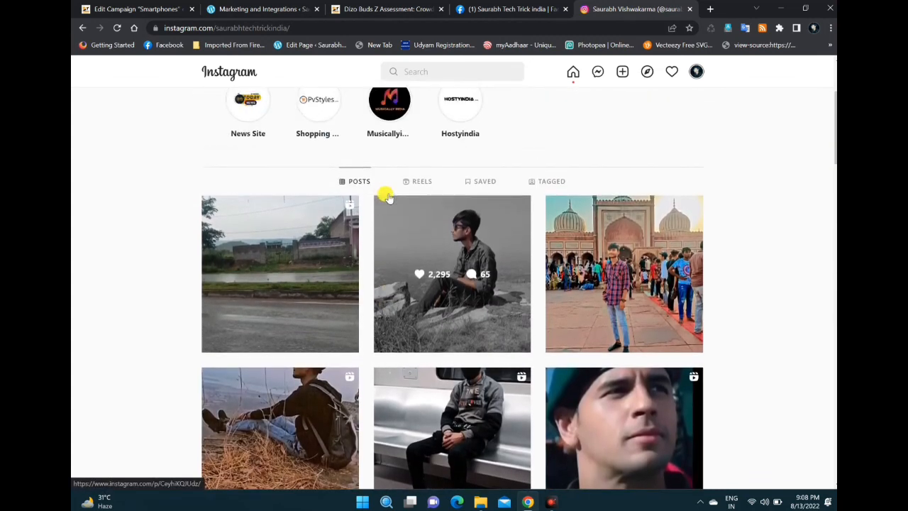
scroll(374, 192, "down", 7)
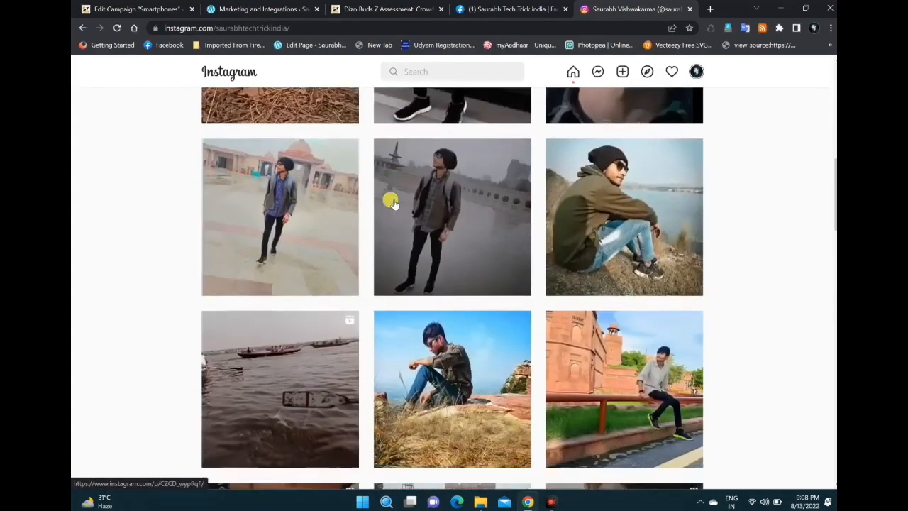
scroll(556, 188, "up", 6)
scroll(557, 188, "up", 3)
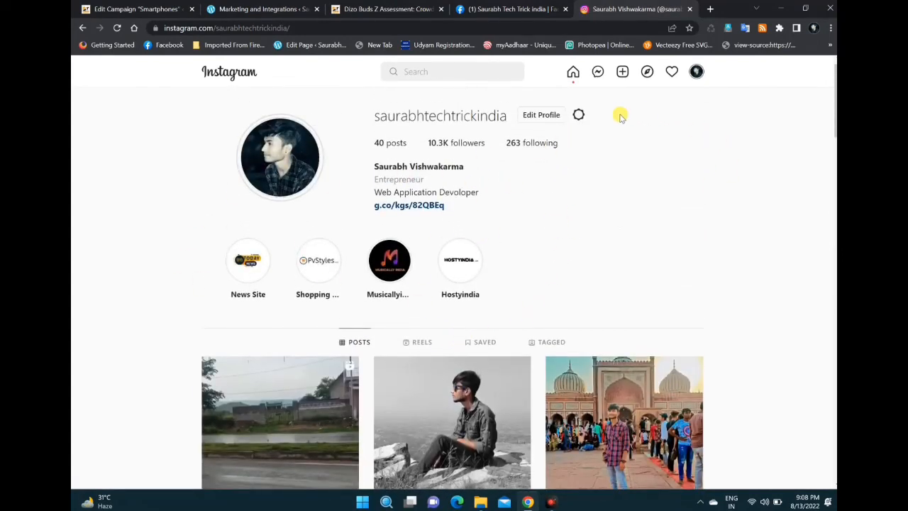
scroll(575, 189, "down", 1)
Step: Return to the Facebook page, reload it and check the newest WordPress-published post again
left_click(508, 9)
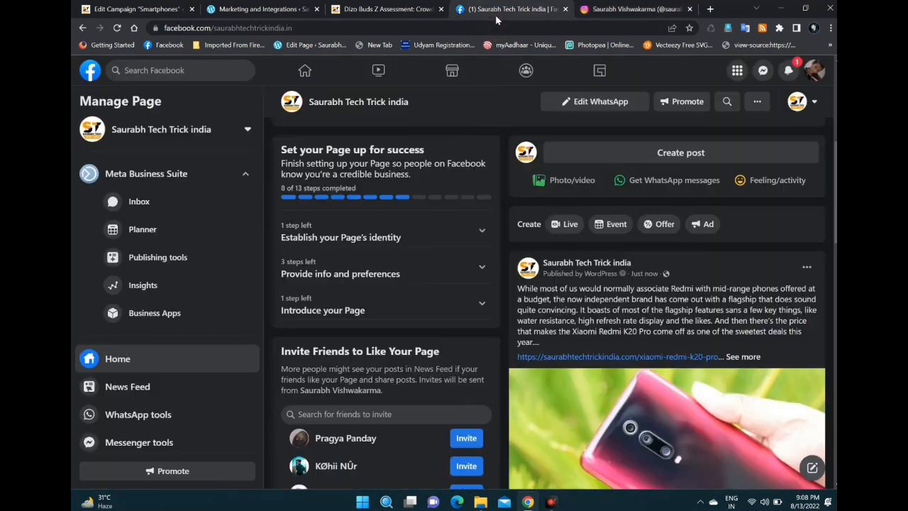
scroll(568, 249, "down", 1)
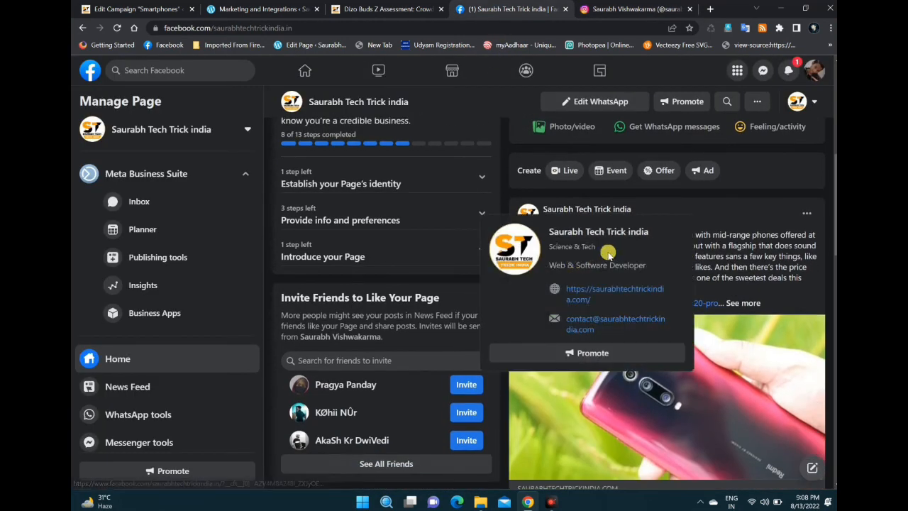
left_click(119, 29)
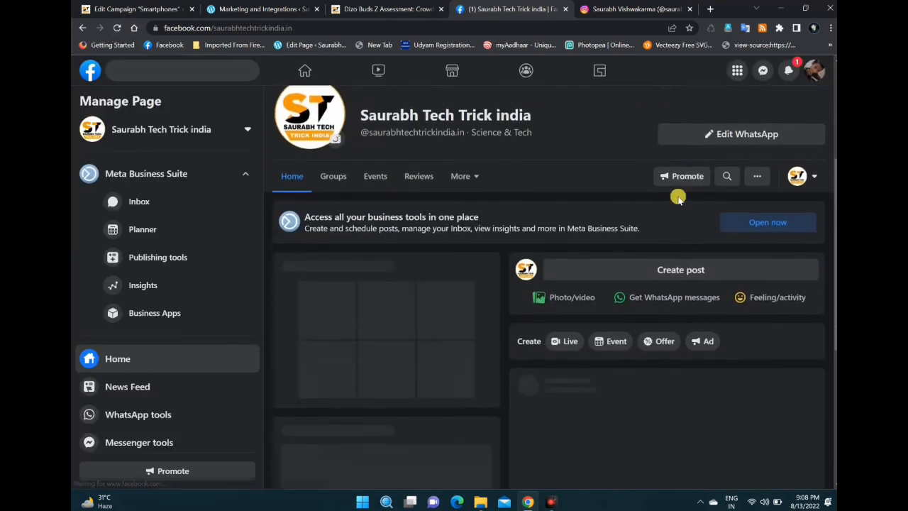
scroll(681, 227, "down", 5)
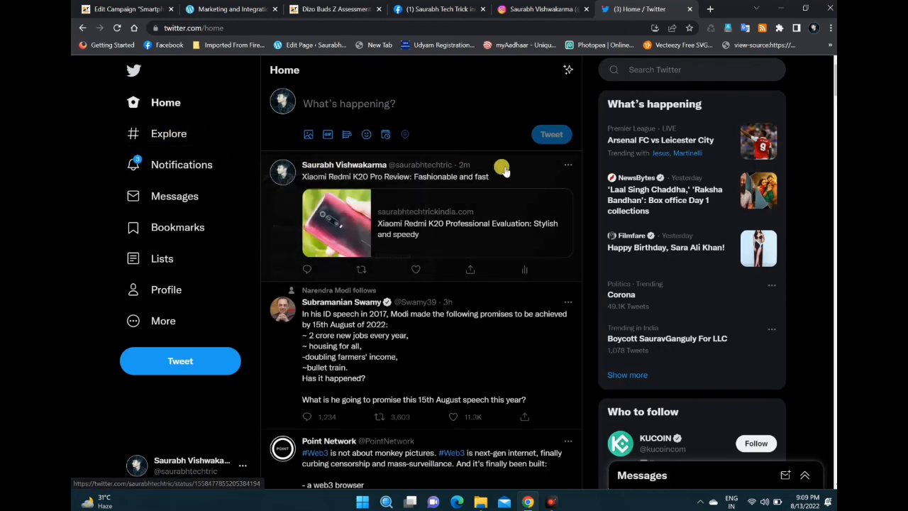
Step: Examine the Xiaomi Redmi K20 Pro Review tweet on Twitter, viewing its details and reply form, and look over the home feed
left_click(472, 176)
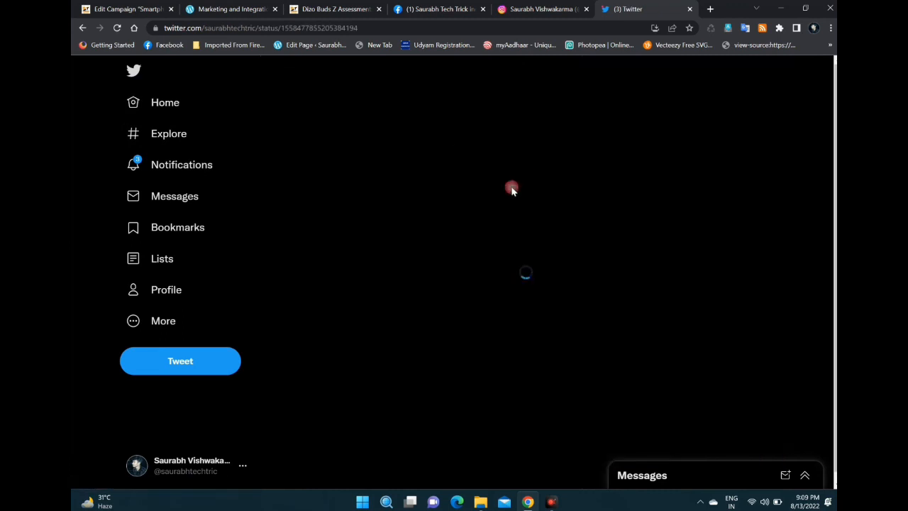
left_click(83, 29)
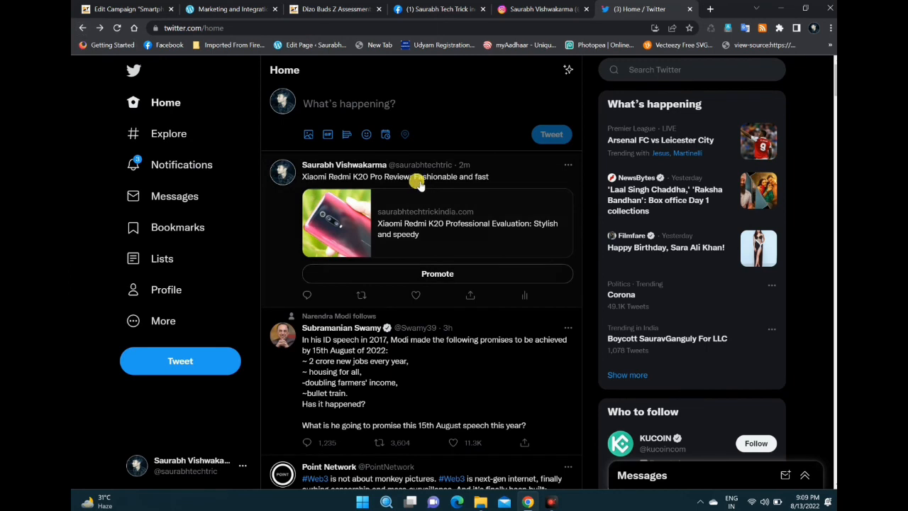
left_click(304, 298)
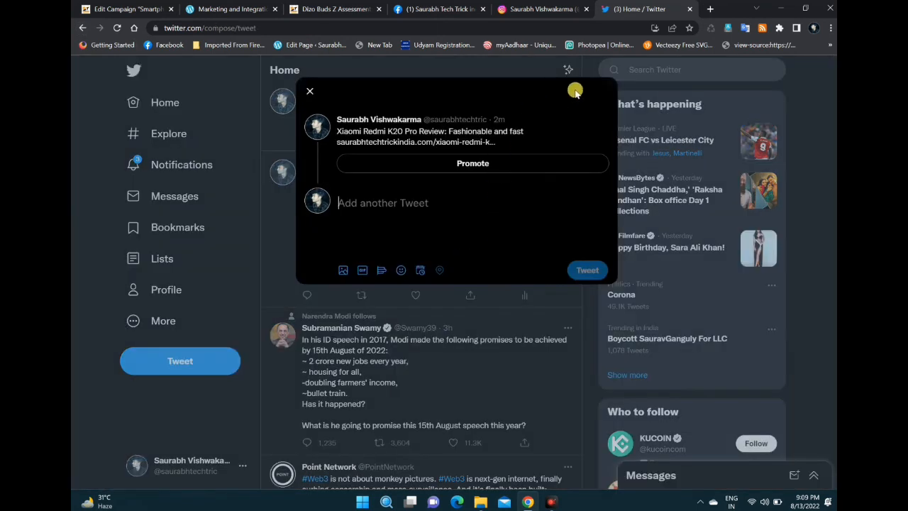
left_click(718, 273)
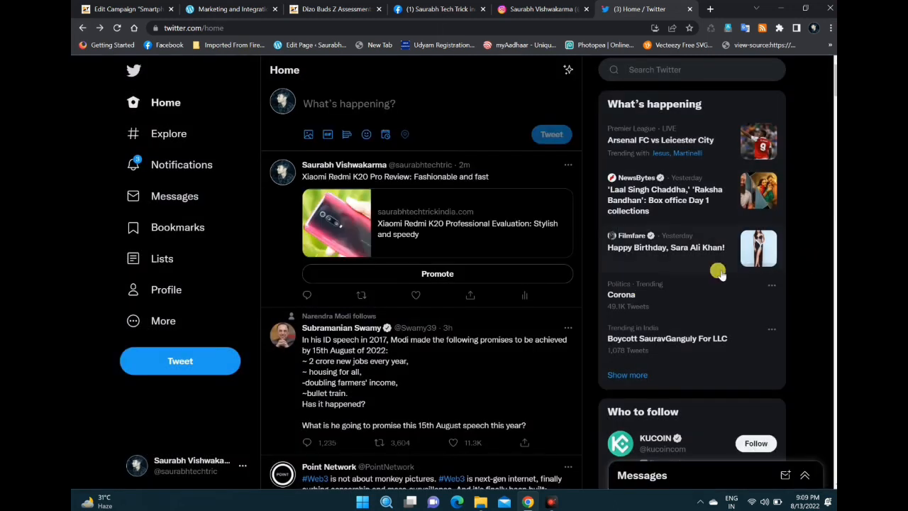
scroll(465, 262, "down", 1)
scroll(458, 207, "up", 1)
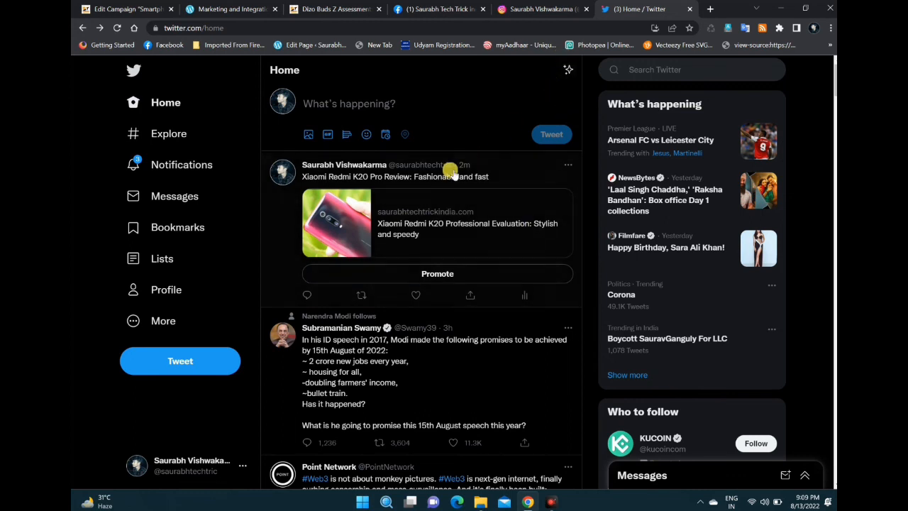
Step: Close the Twitter tab and open the Jetpack dashboard from the WordPress campaign page
left_click(689, 8)
scroll(560, 99, "up", 3)
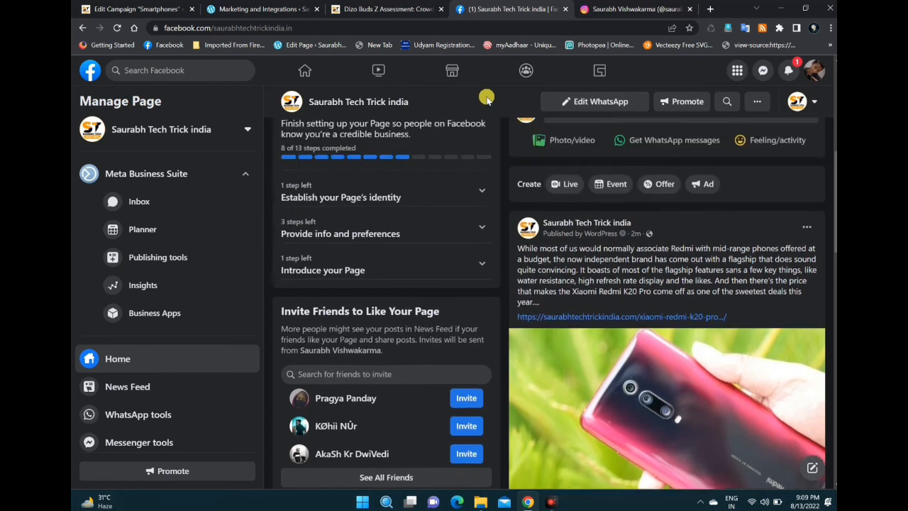
left_click(159, 7)
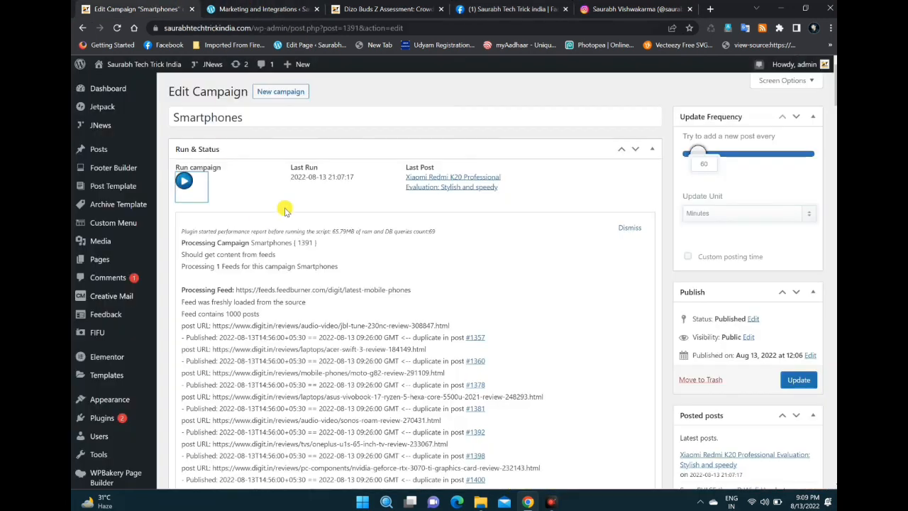
left_click(128, 114)
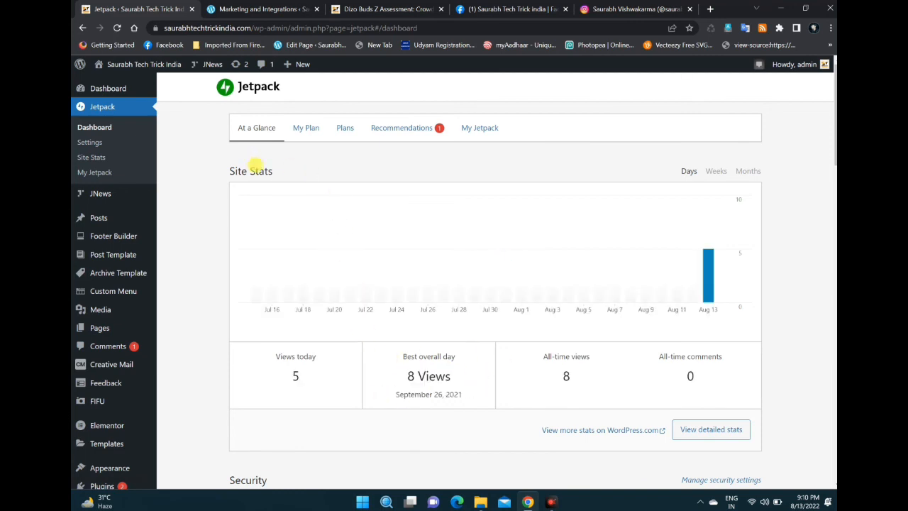
Step: Review the Site Stats figures and the Security section on the Jetpack dashboard
scroll(680, 308, "down", 1)
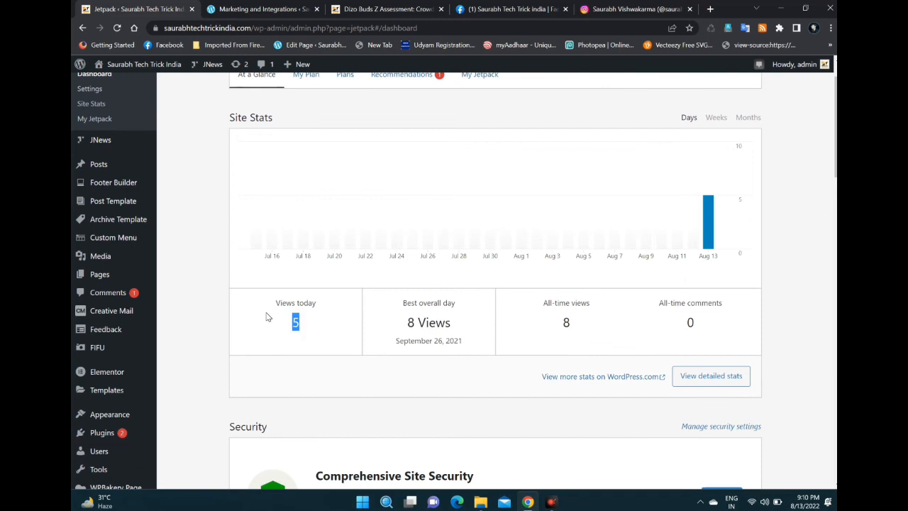
scroll(303, 336, "down", 1)
scroll(303, 336, "up", 1)
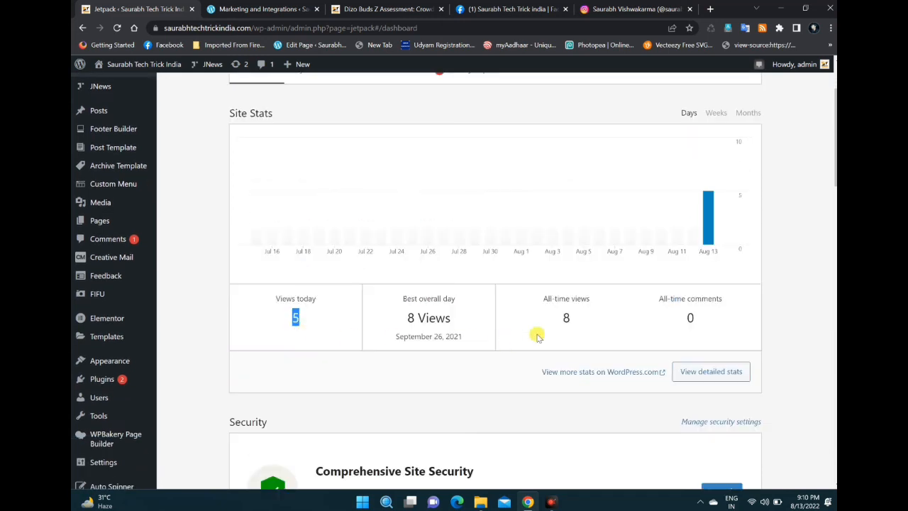
left_click(743, 311)
scroll(709, 315, "down", 3)
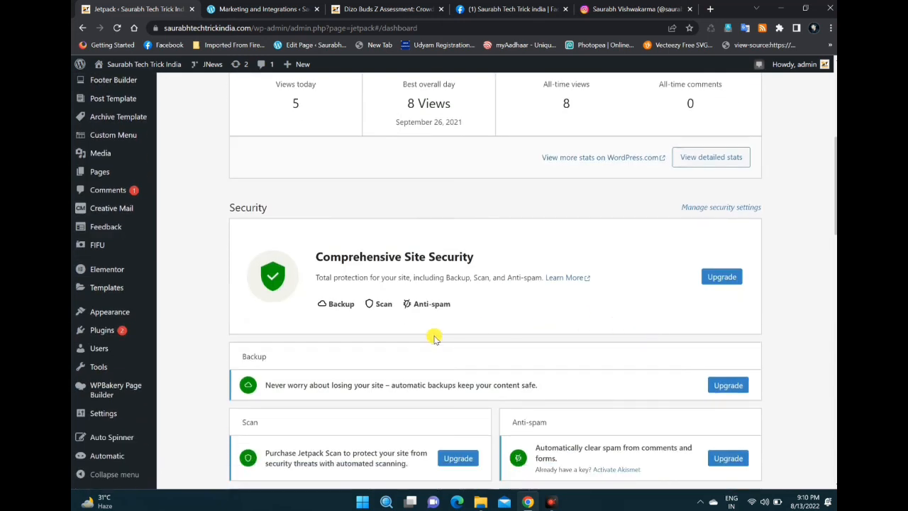
scroll(435, 338, "up", 5)
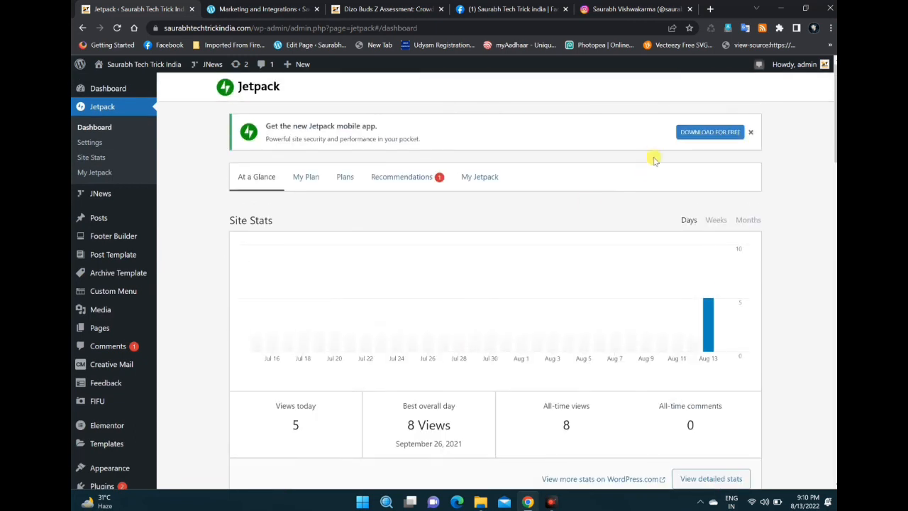